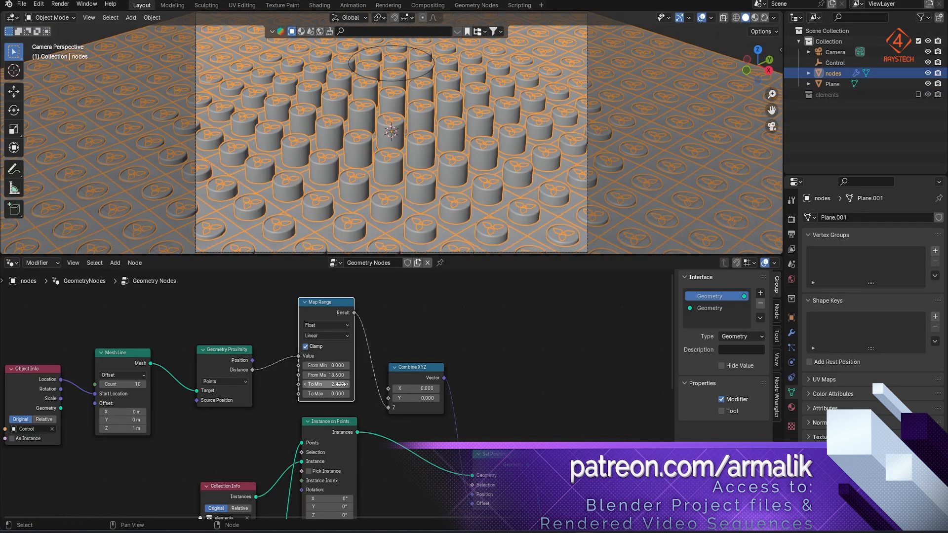
Adjust the Map Range node's To Min value and move the Control empty about 6.3 m across the tiles.
shift+drag(339, 376, 304, 376)
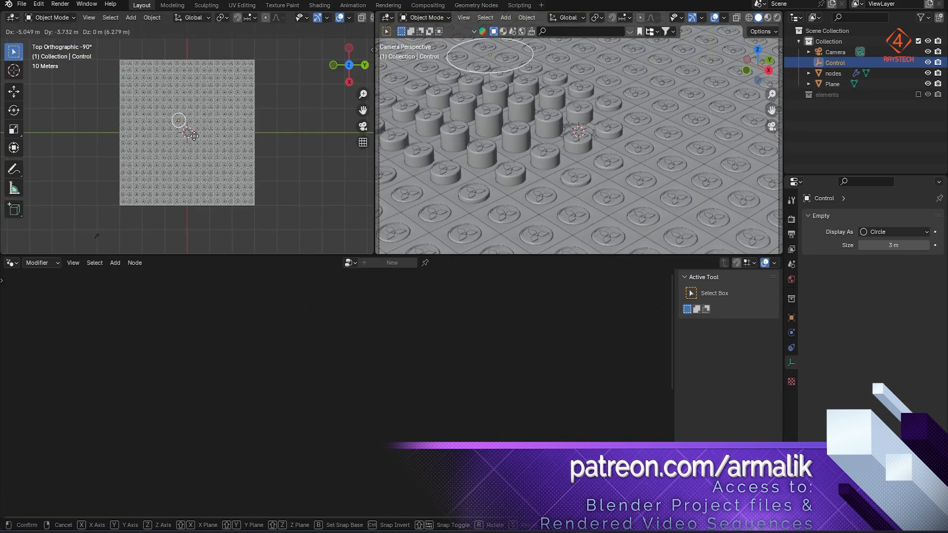
drag(336, 312, 498, 411)
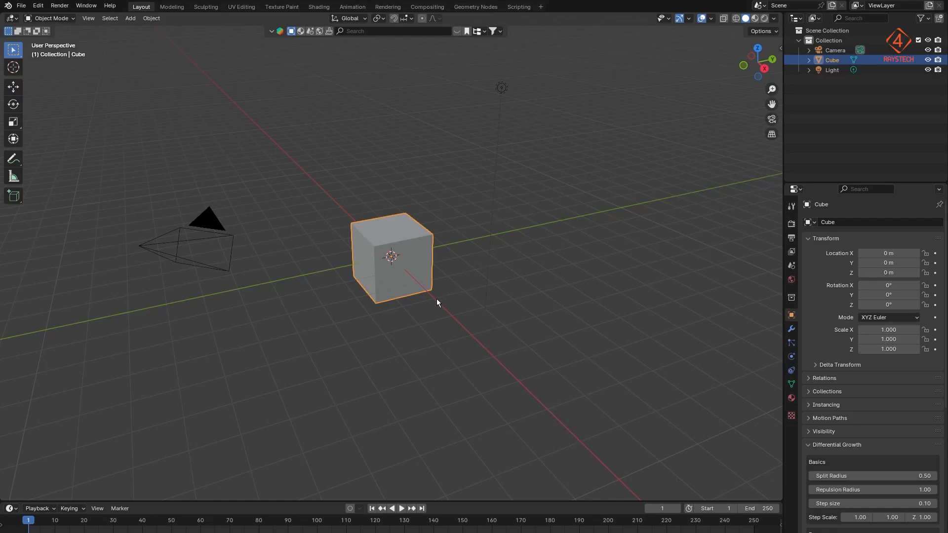
mouse_move(399, 285)
middle_down()
mouse_move(460, 285)
mouse_move(396, 289)
mouse_move(405, 267)
middle_up()
scroll(405, 265, up, 5)
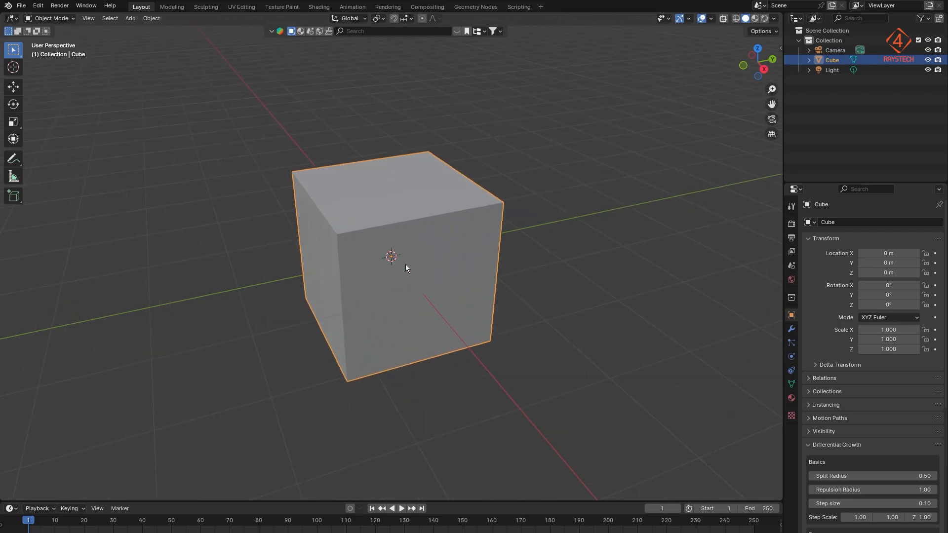
scroll(405, 264, down, 6)
right_click(405, 264)
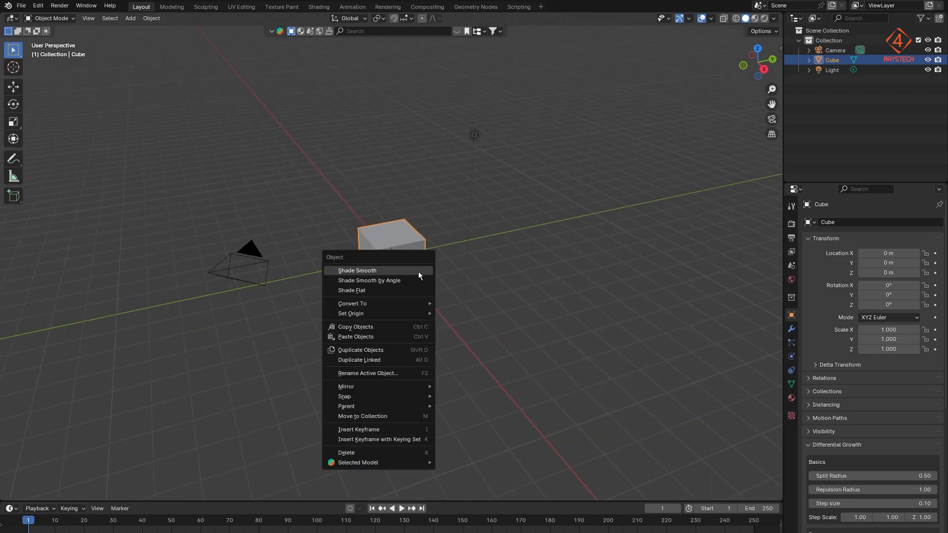
Move the cube 3 m along the global X axis and clear its location back to the origin.
key(g)
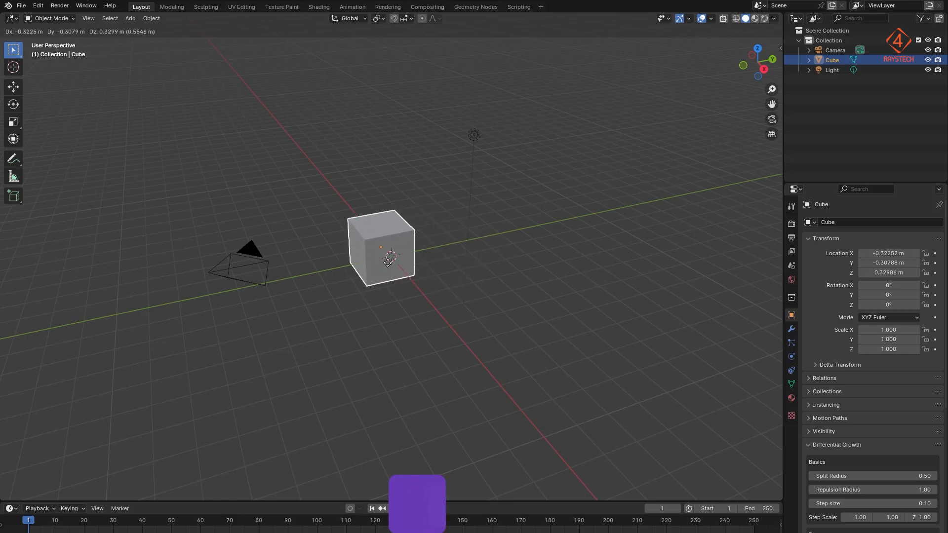
key(x)
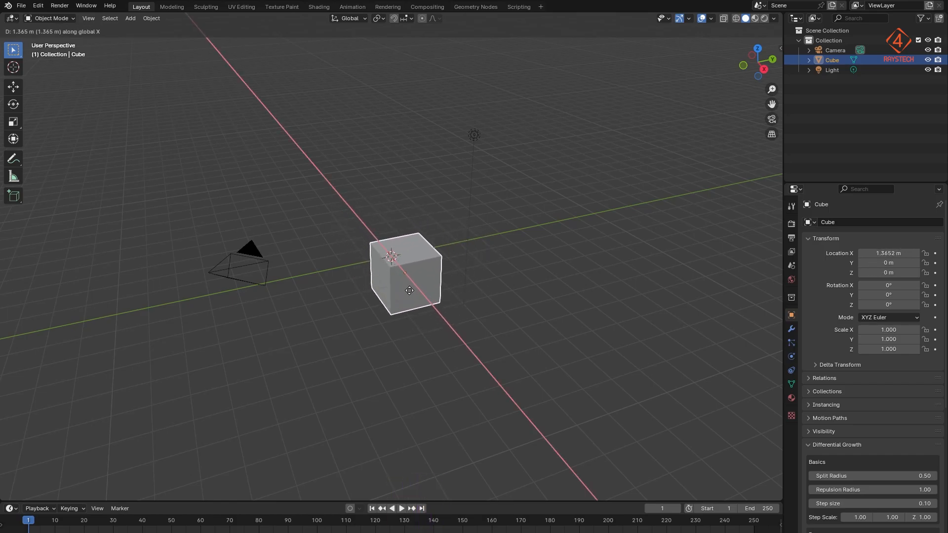
key(3)
key(Return)
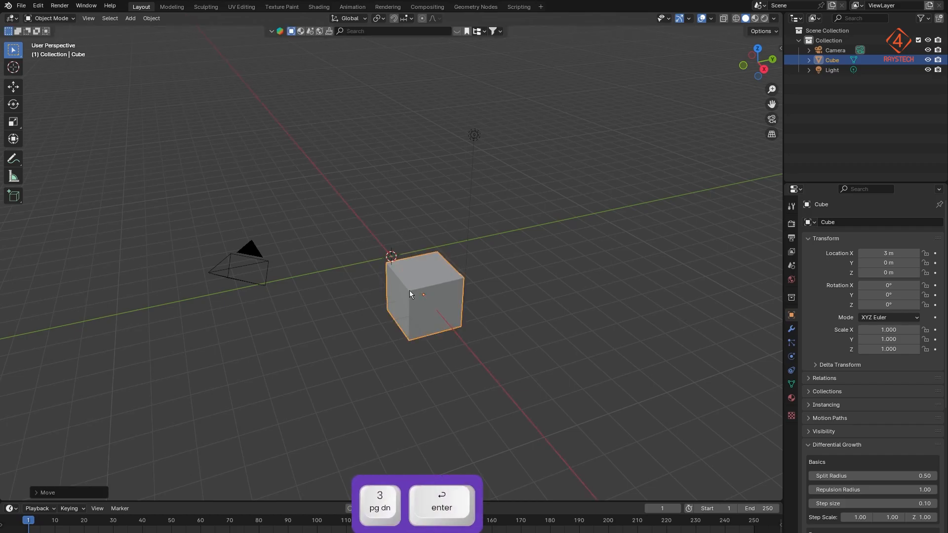
key(alt+g)
Rotate the cube 30° around the global X axis.
key(r)
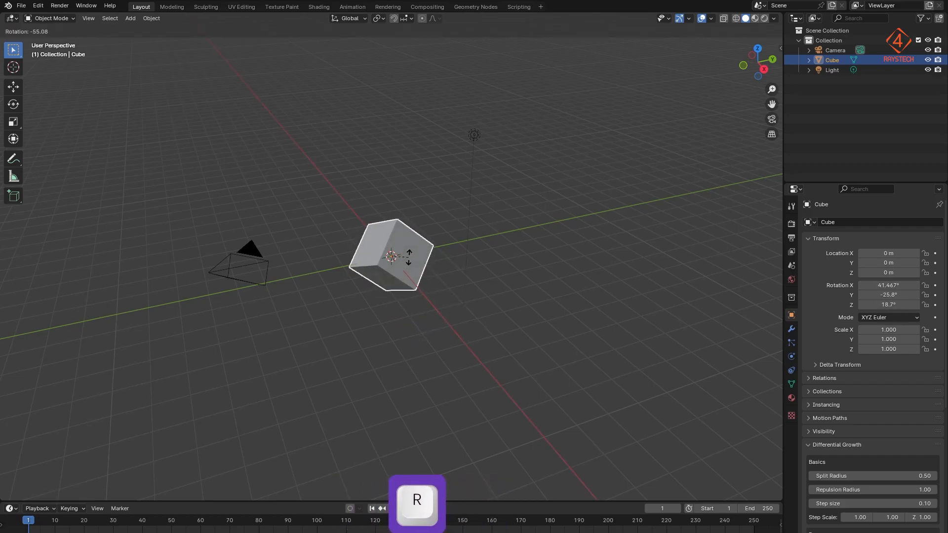
key(x)
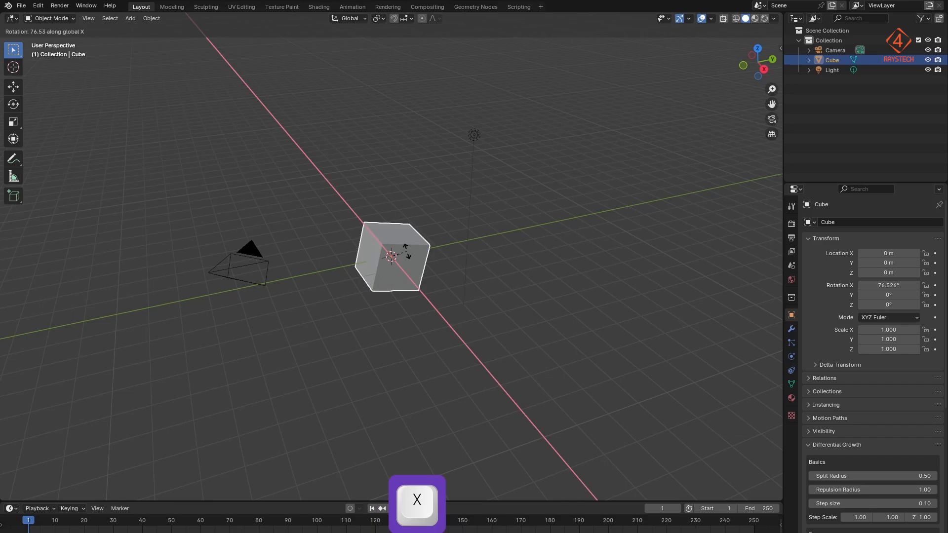
key(3)
key(0)
key(Return)
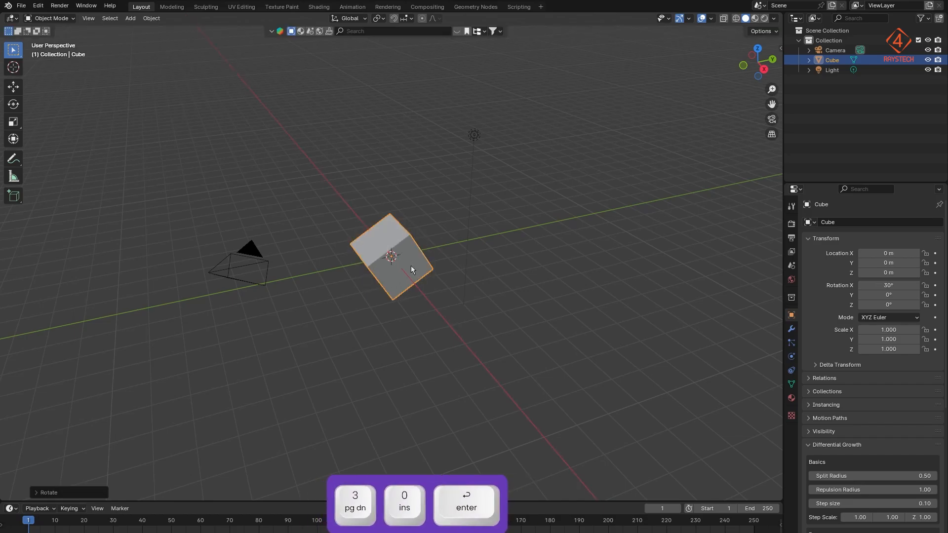
Scale the cube by a factor of 5 along the global Z axis.
key(s)
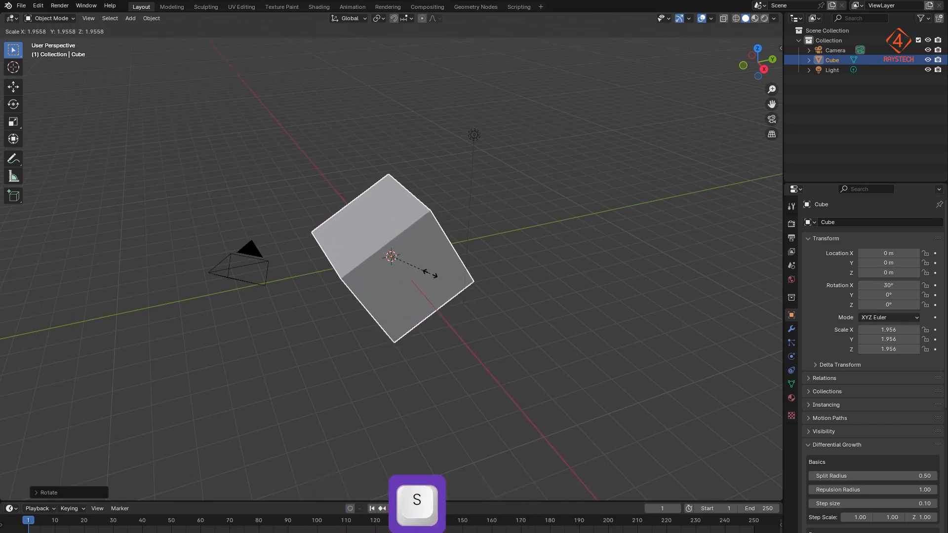
key(z)
key(5)
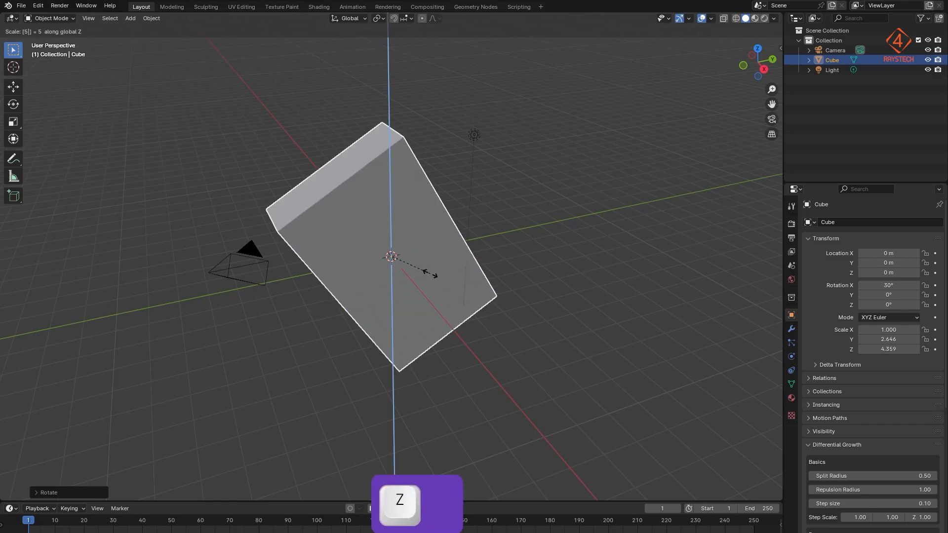
key(Return)
View the cube in Edit Mode with wireframe, rendered, material preview and solid shading, and return to Object Mode.
middle_drag(430, 273, 402, 278)
key(Tab)
key(z)
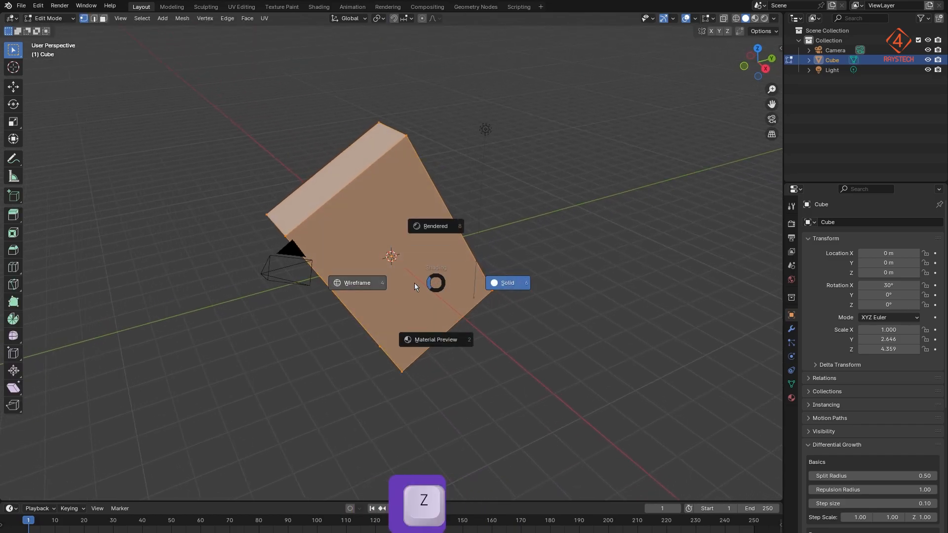
click(368, 283)
key(z)
click(526, 296)
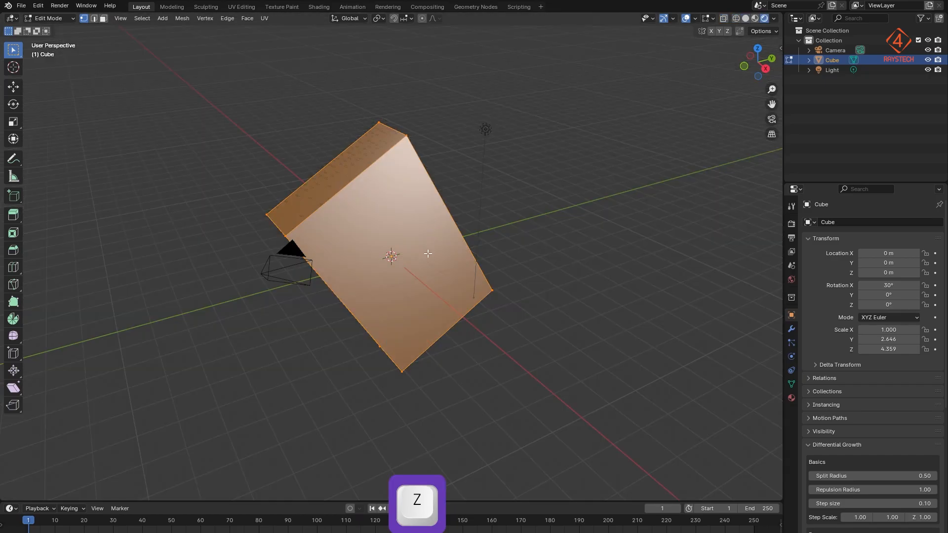
key(z)
click(419, 339)
key(z)
click(335, 270)
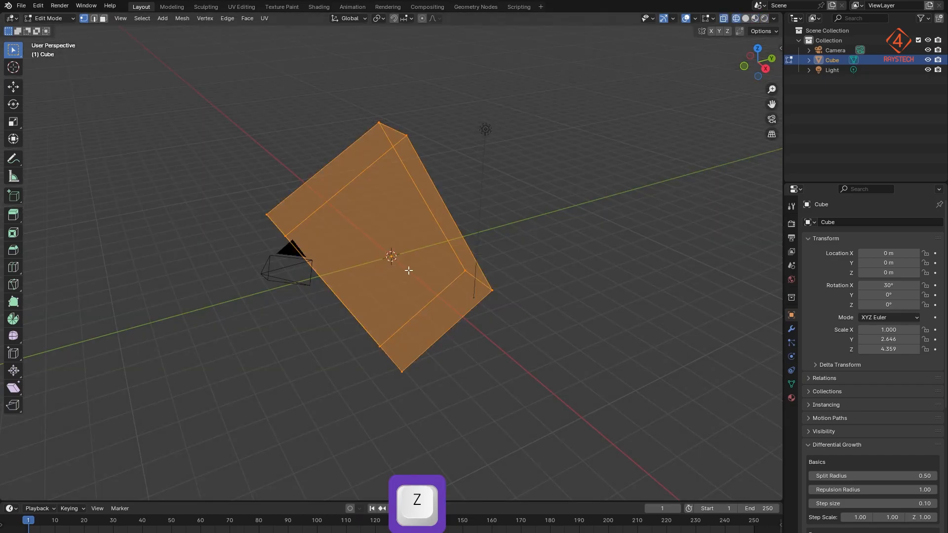
key(z)
click(473, 270)
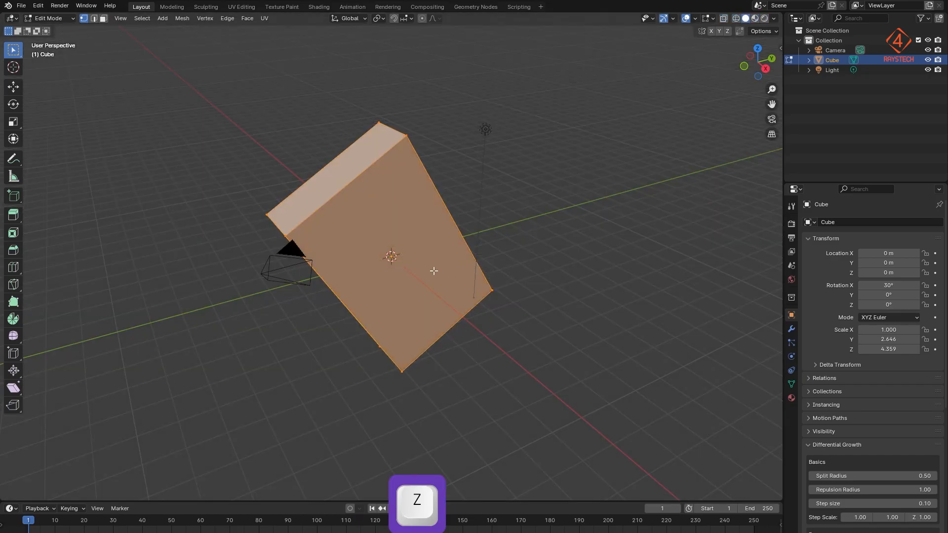
key(Tab)
middle_drag(464, 309, 502, 316)
click(512, 320)
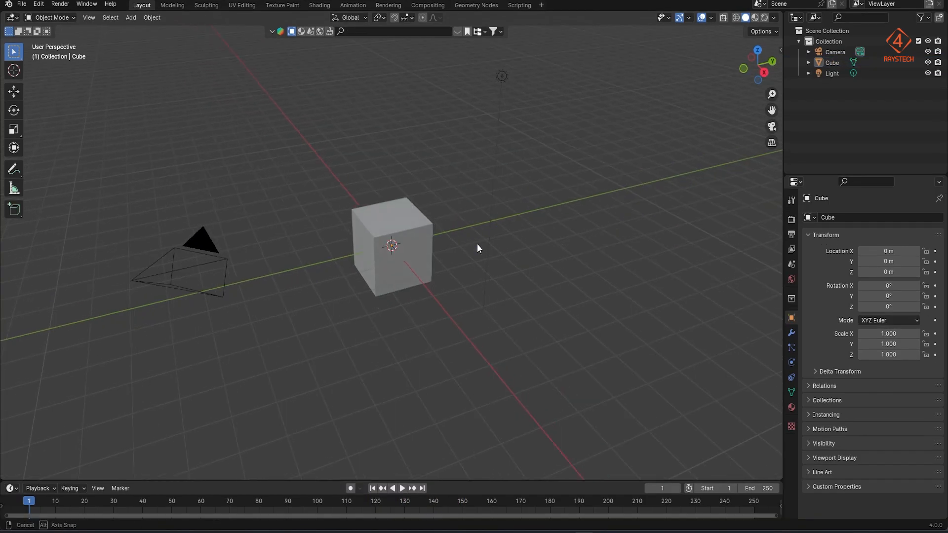
Align the viewport to the top orthographic view and delete the default cube.
middle_drag(477, 244, 444, 317)
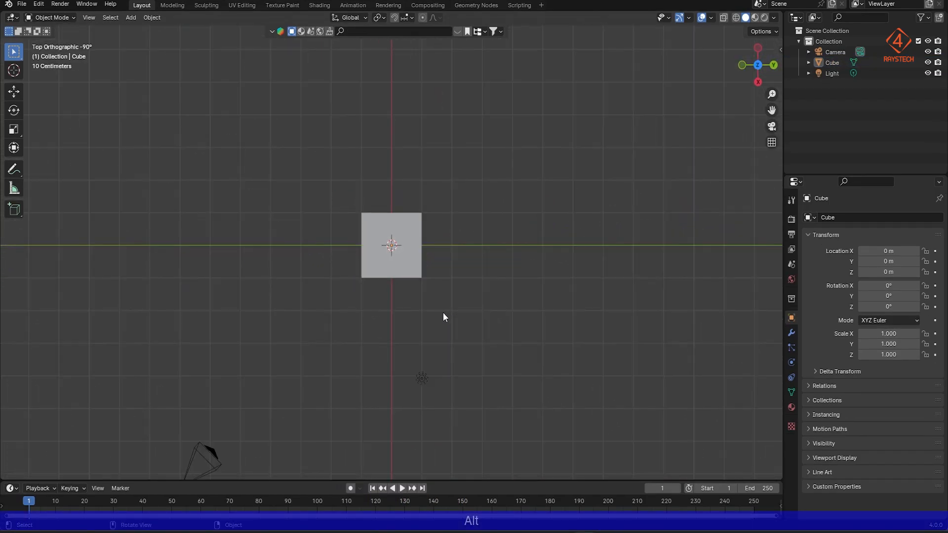
click(413, 269)
key(x)
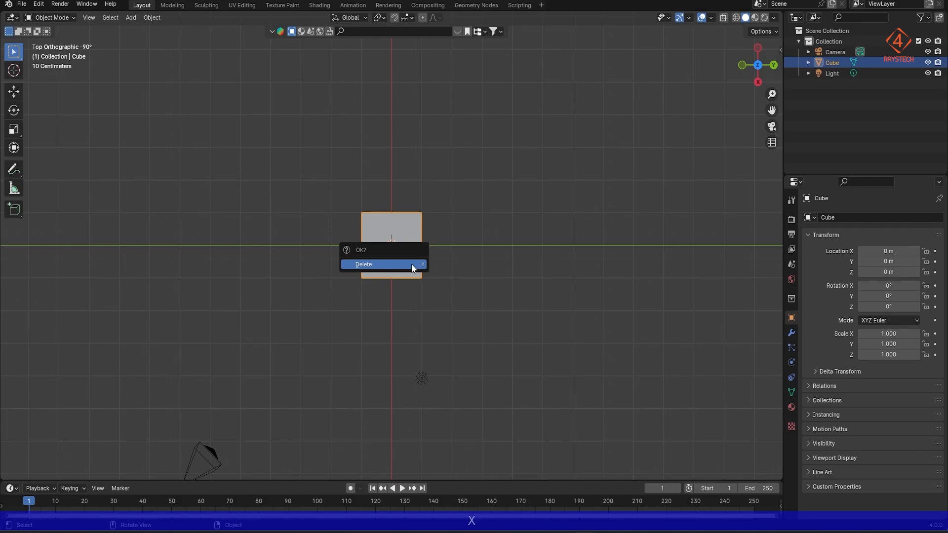
click(413, 269)
Search the add-ons in the preferences for "CURVE" to check which curve add-ons are enabled.
key(shift+a)
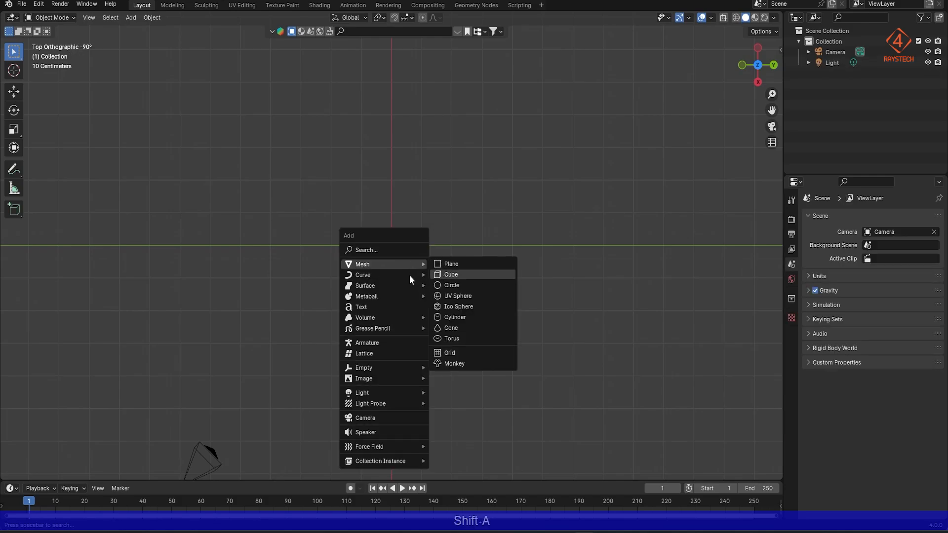
mouse_move(373, 277)
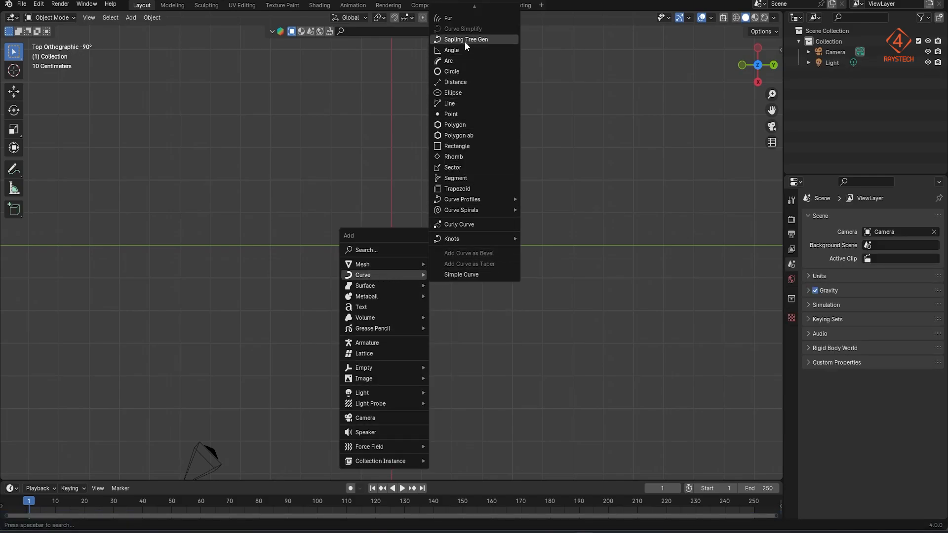
click(40, 4)
click(64, 142)
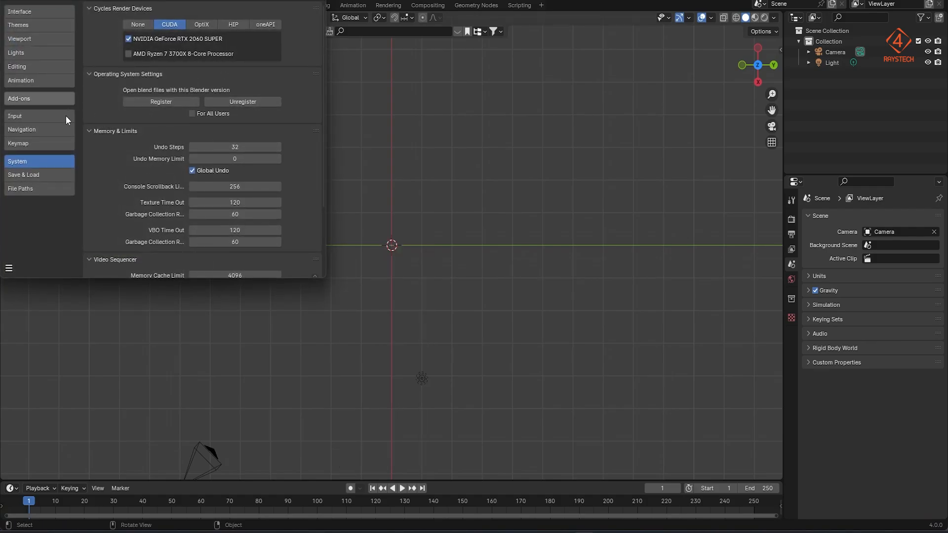
click(55, 103)
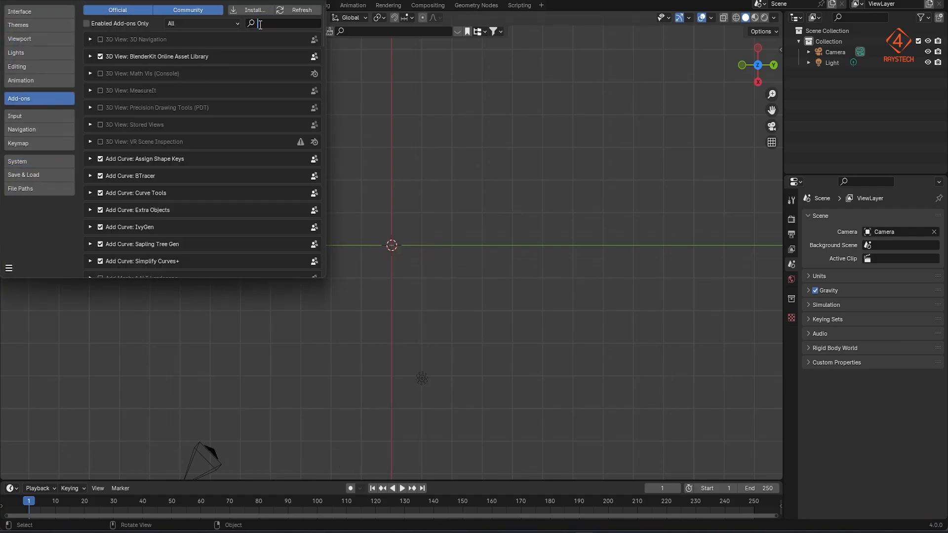
text(CURVE)
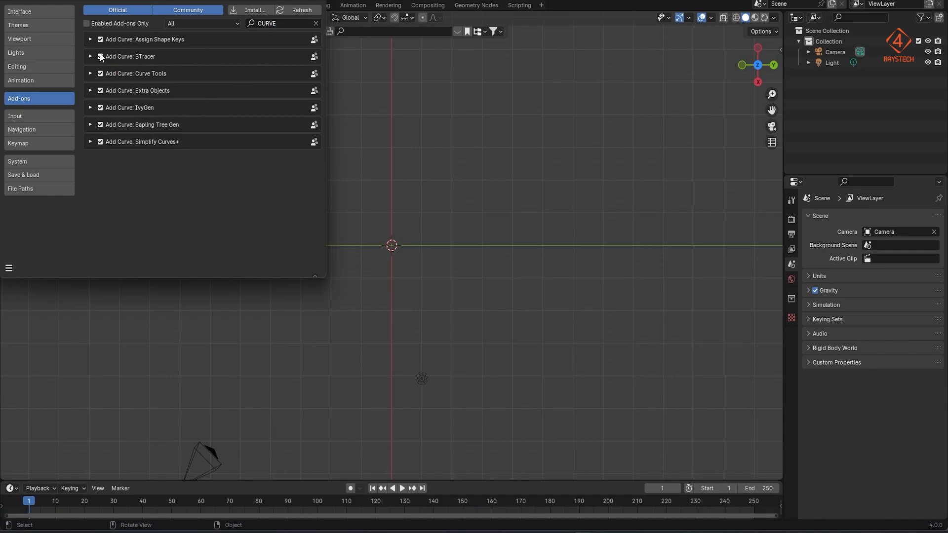
click(315, 1)
Add a Circle simple curve at the world origin.
middle_drag(455, 321, 438, 277)
key(shift+a)
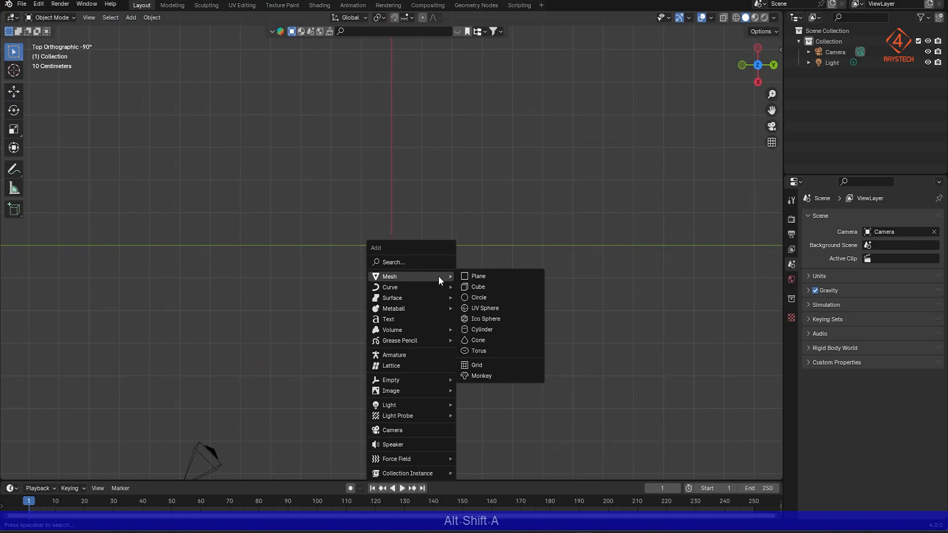
mouse_move(415, 286)
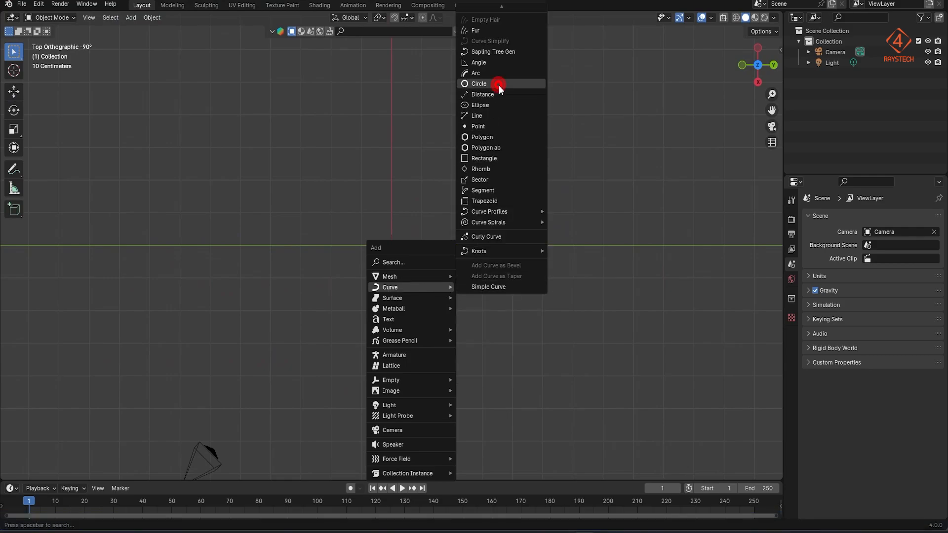
click(475, 84)
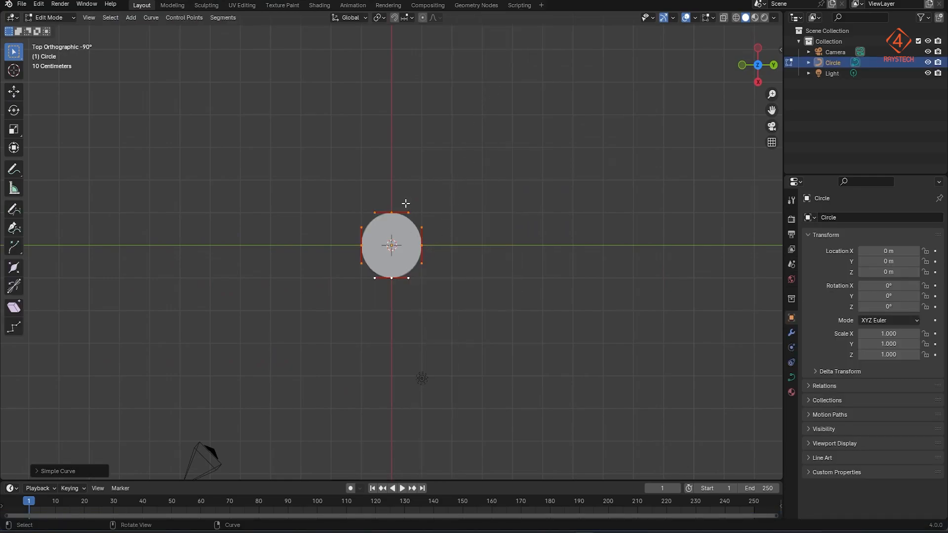
Move the circle's control point on the negative X side about -0.98 m along X to stretch the shape.
drag(418, 182, 363, 213)
scroll(395, 247, up, 4)
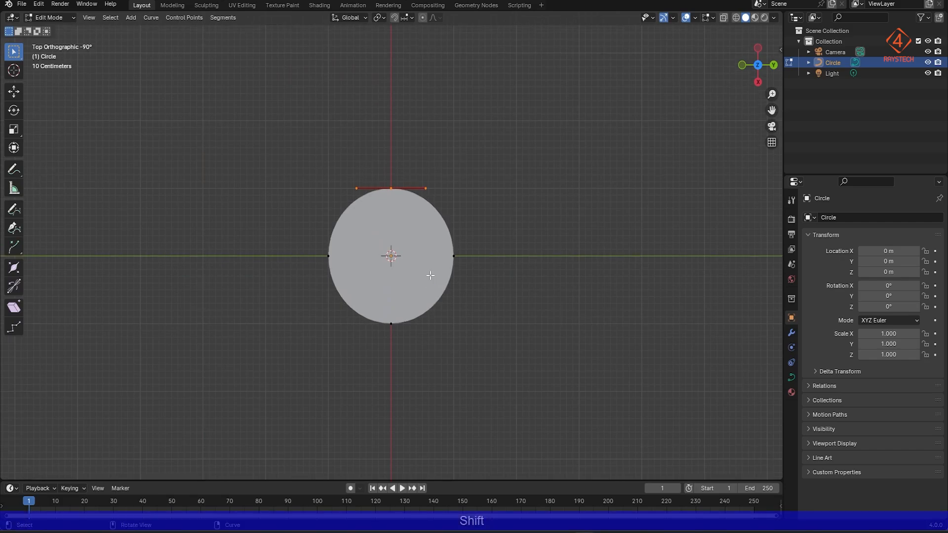
key(g)
key(x)
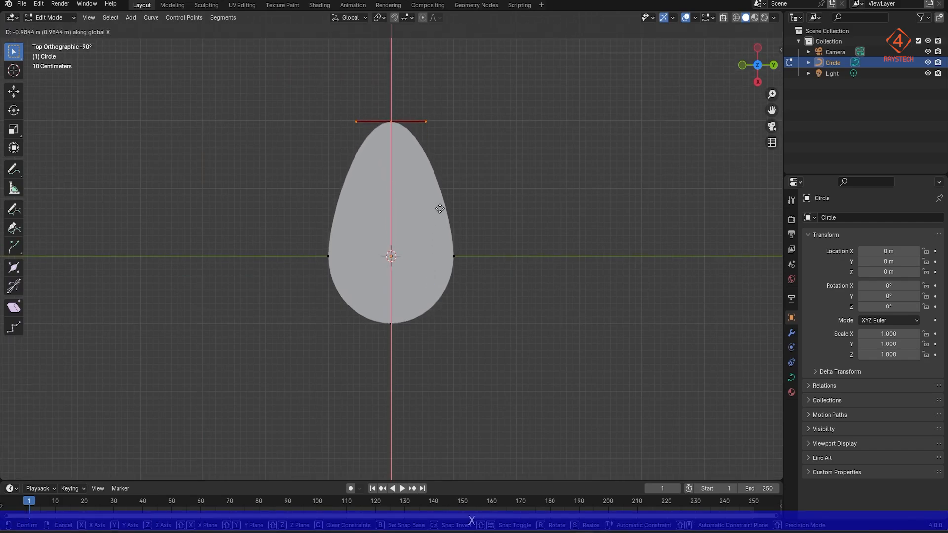
click(440, 209)
Scale the moved control point's handles to 0 along X and uniformly to form a pointed teardrop tip.
key(s)
key(x)
key(KP_0)
key(Return)
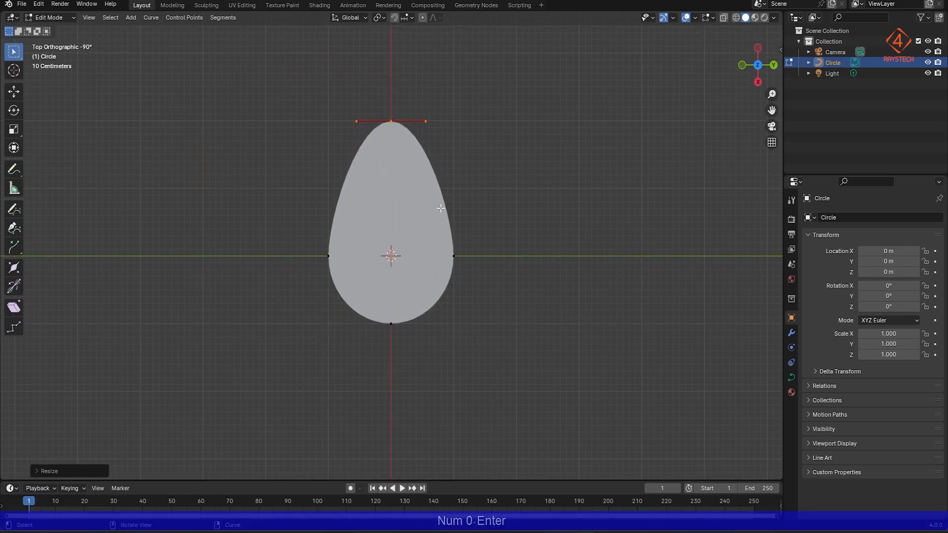
key(s)
key(KP_0)
key(Return)
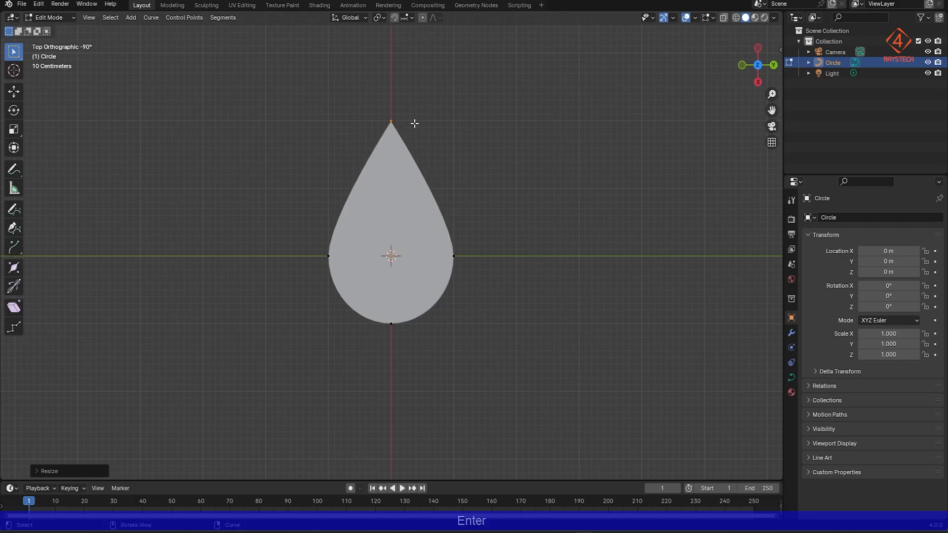
Move the whole teardrop curve in Object Mode about -1.52 m along the X axis.
key(Tab)
key(g)
key(x)
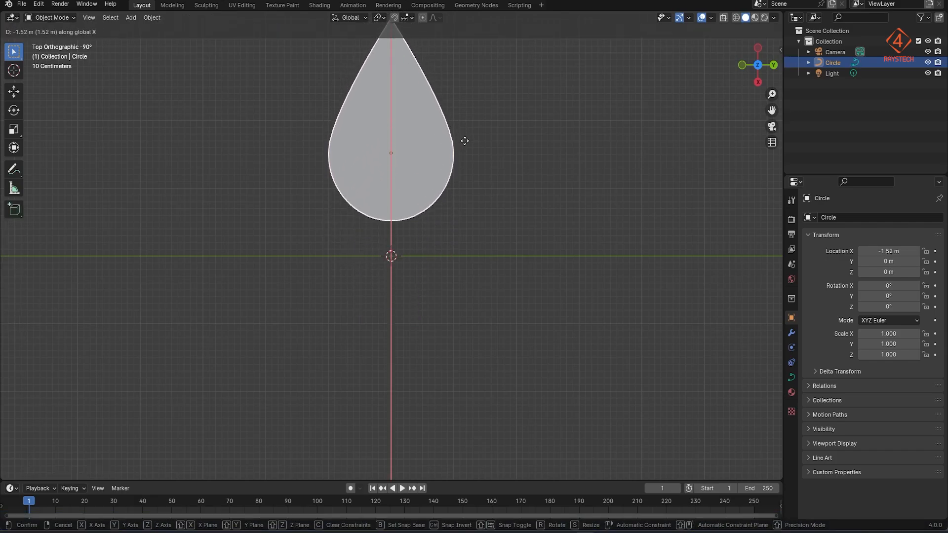
click(465, 145)
Set the teardrop curve's origin to the 3D cursor at the world origin.
right_click(426, 168)
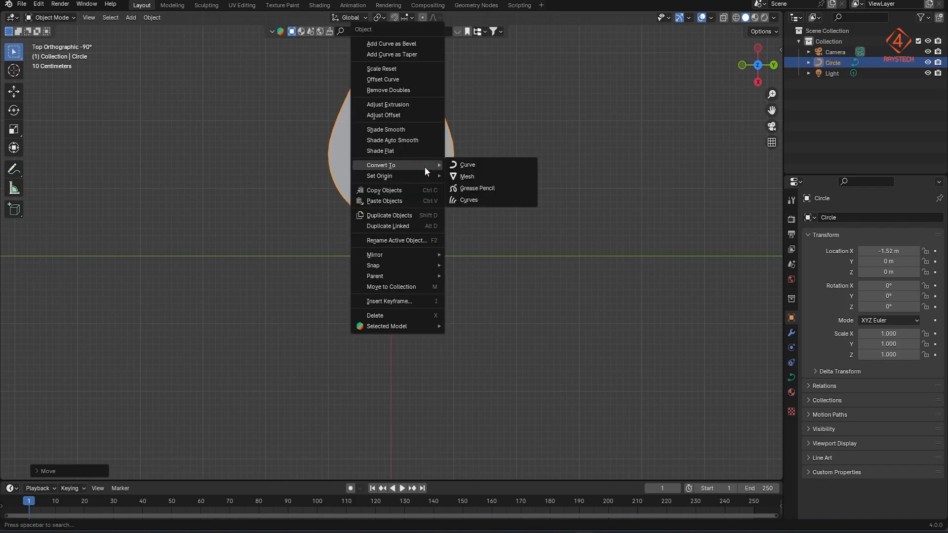
mouse_move(414, 173)
click(492, 198)
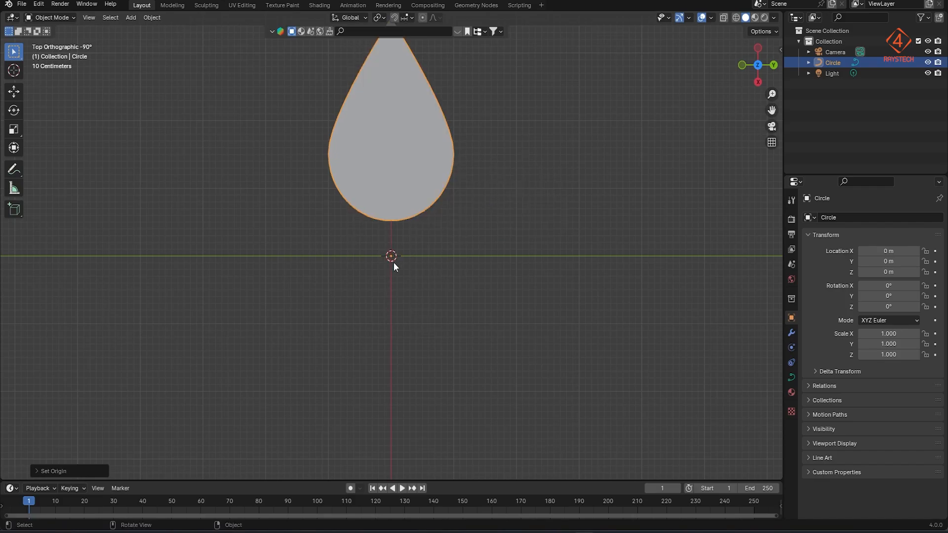
scroll(437, 236, down, 1)
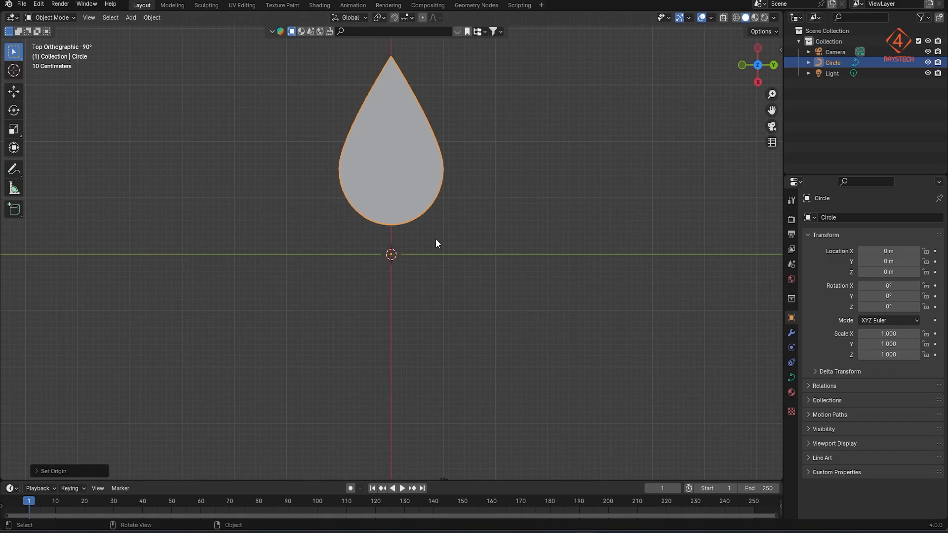
Extrude the teardrop curve 0.1 m in its geometry settings.
click(792, 377)
middle_drag(483, 263, 472, 200)
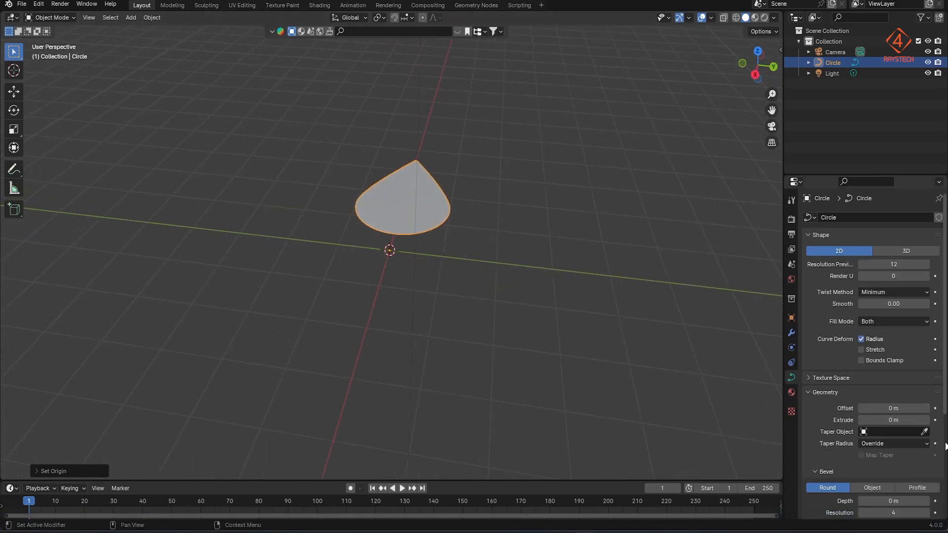
drag(893, 421, 912, 420)
text(0.02)
key(Return)
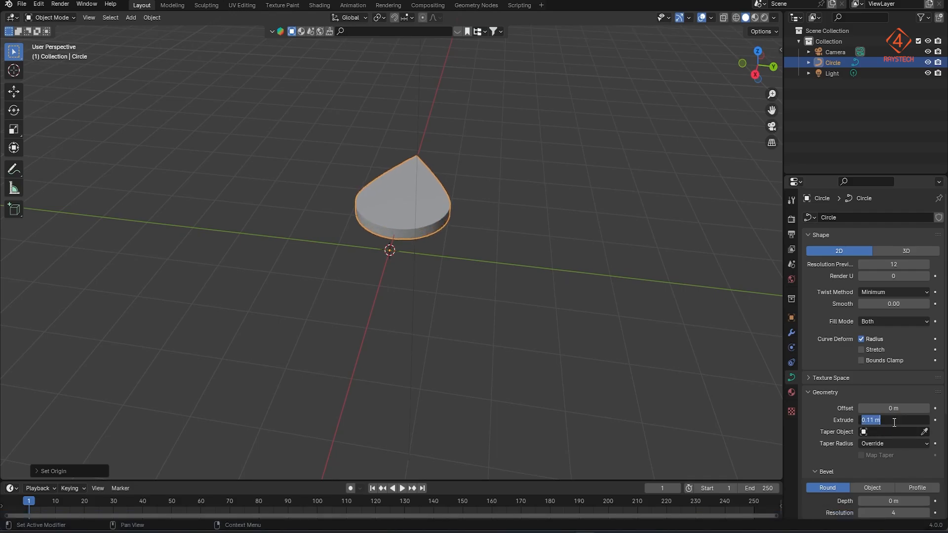
text(0.1)
key(Return)
Duplicate the teardrop rotated 120° about the origin in top view, and repeat the duplication to form three petals.
middle_drag(384, 189, 386, 251)
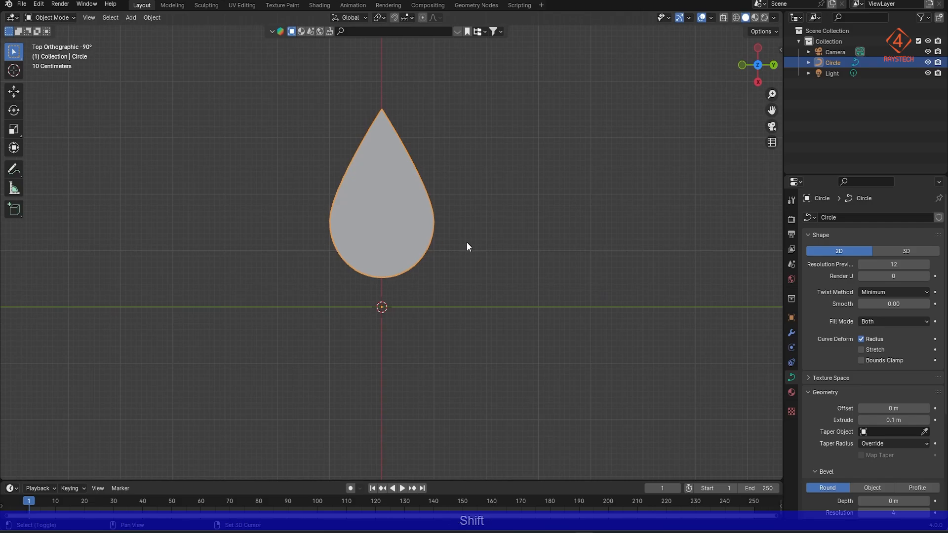
key(shift+d)
key(r)
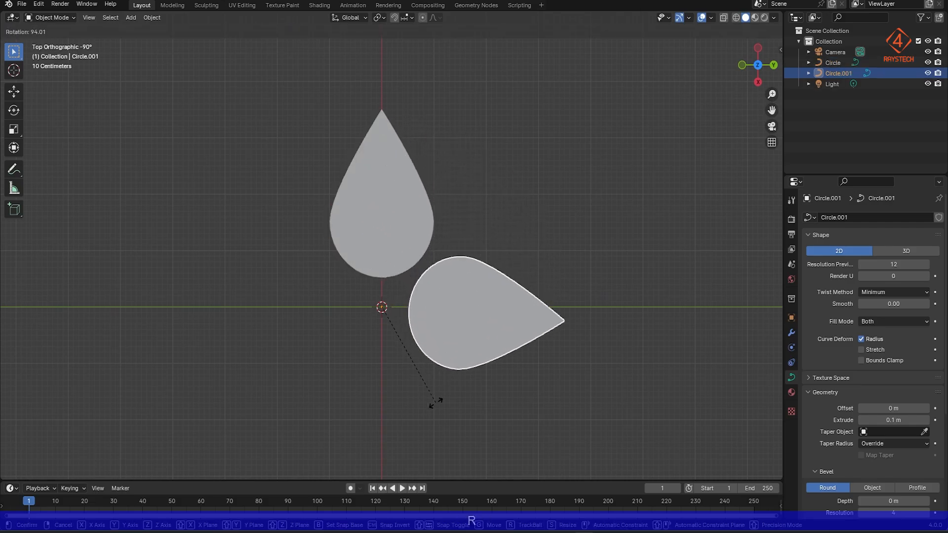
key(KP_1)
key(KP_2)
key(KP_0)
key(Return)
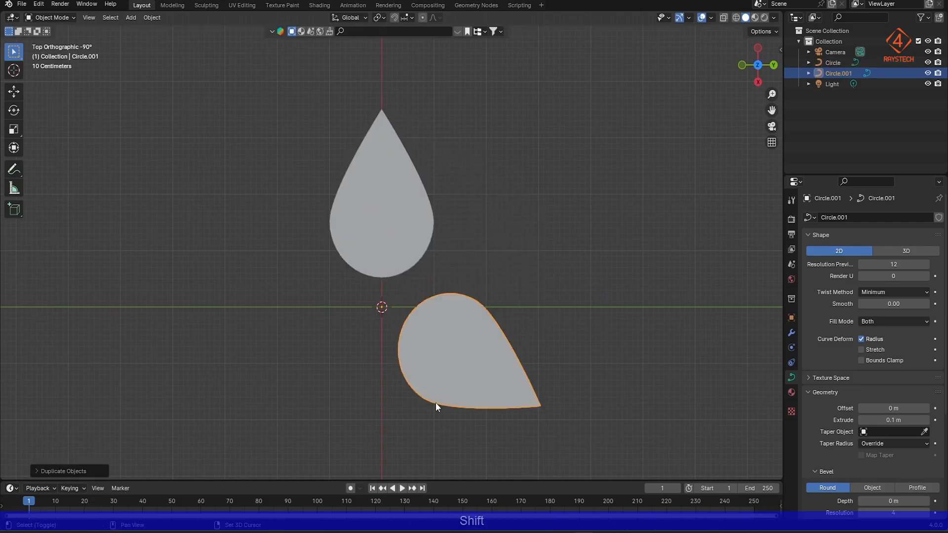
key(shift+r)
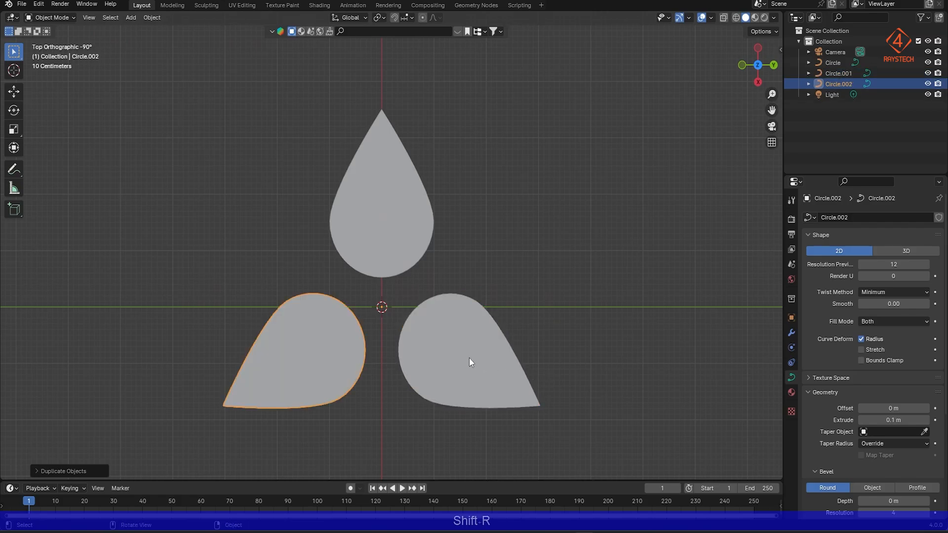
Add a circle curve at the origin between the three teardrops with a radius of about 0.46 m.
key(shift+a)
mouse_move(444, 331)
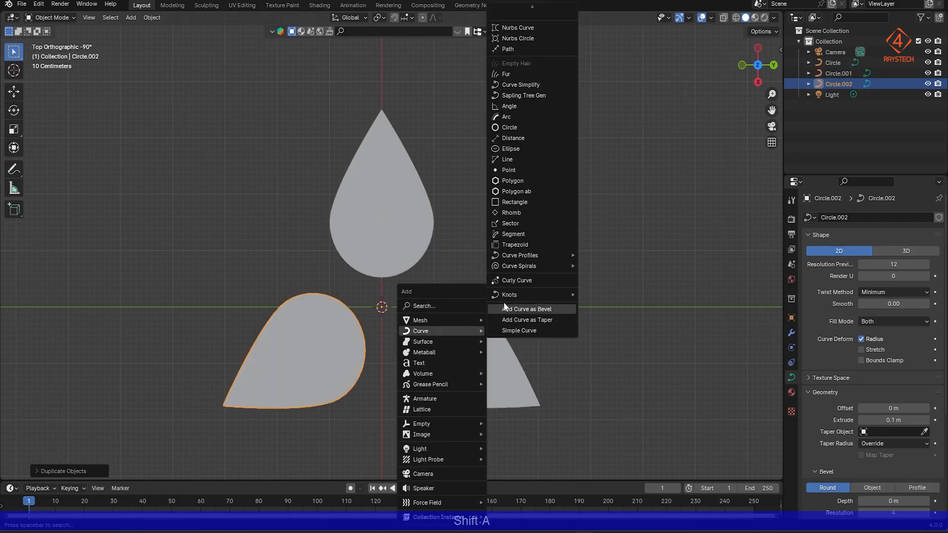
click(527, 128)
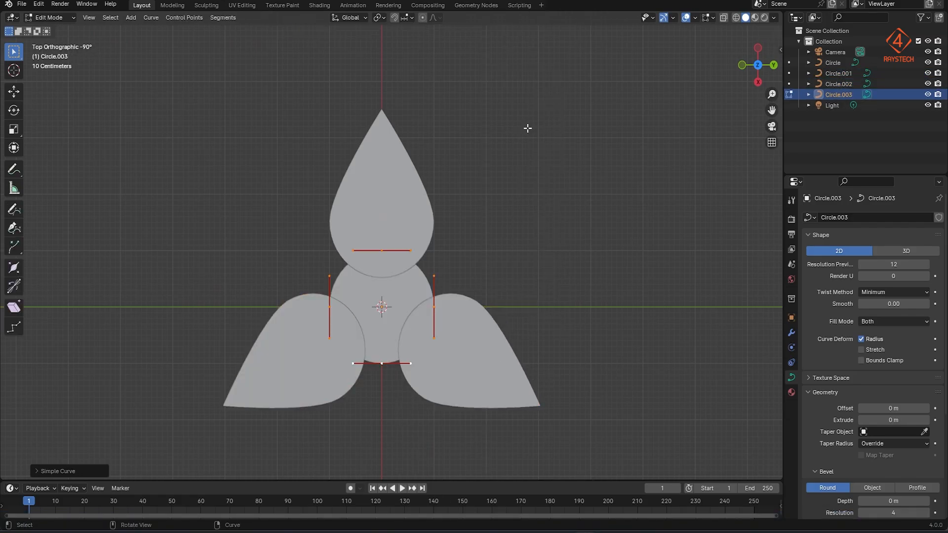
click(39, 471)
click(139, 249)
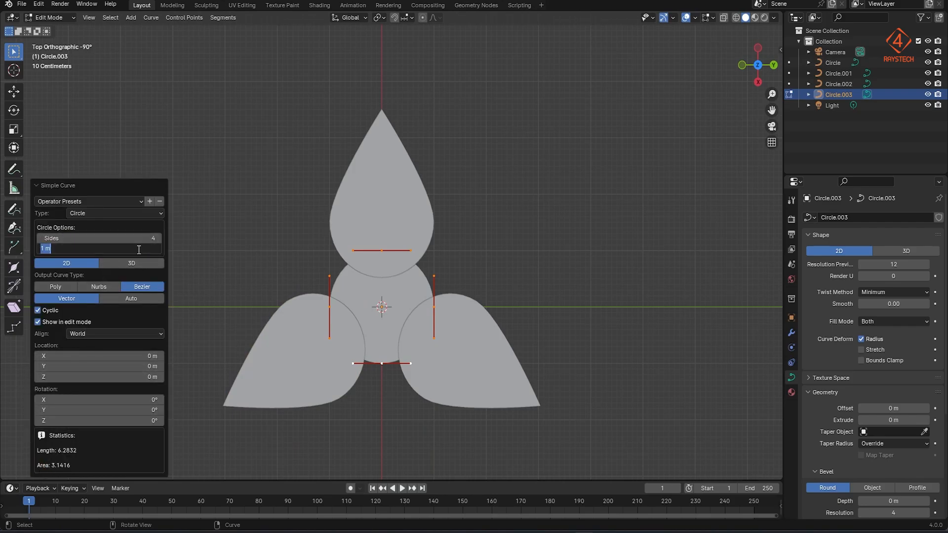
text(0.5)
key(Return)
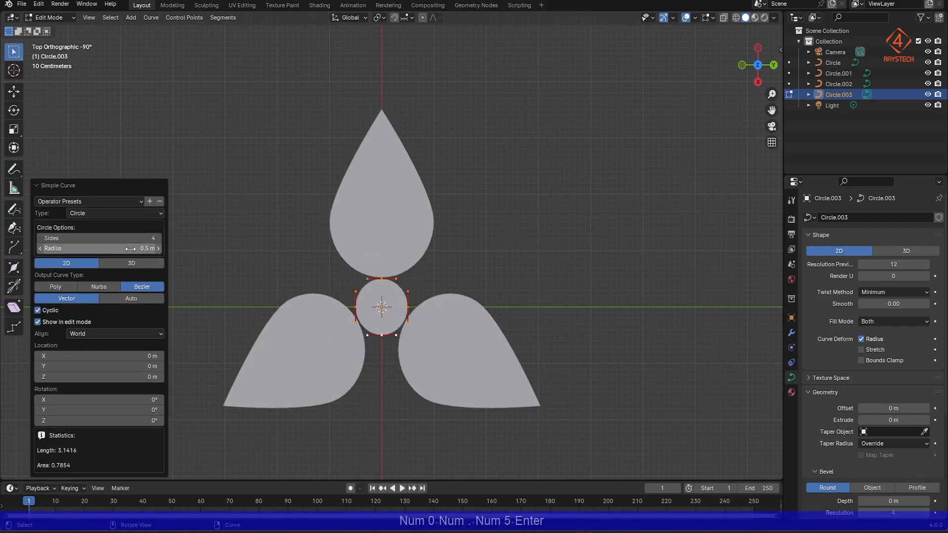
shift+drag(131, 250, 128, 251)
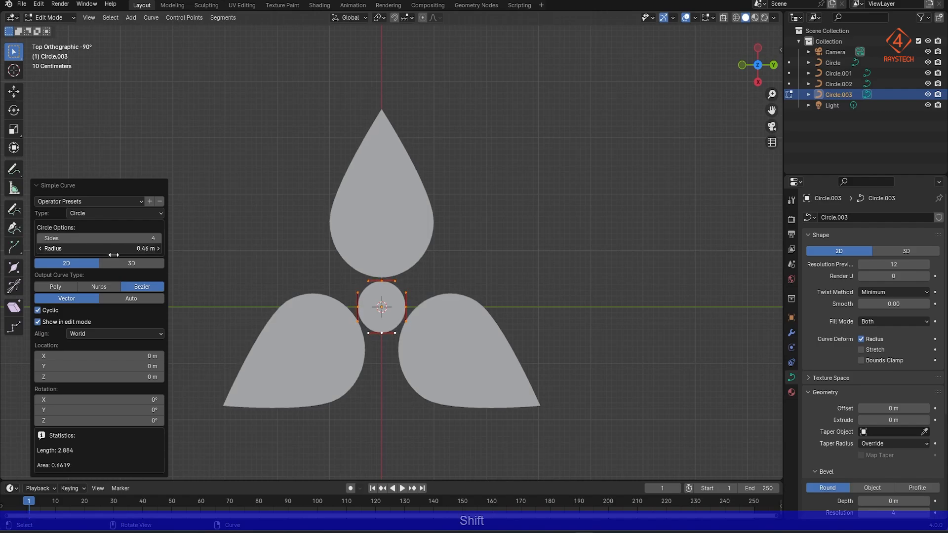
click(36, 186)
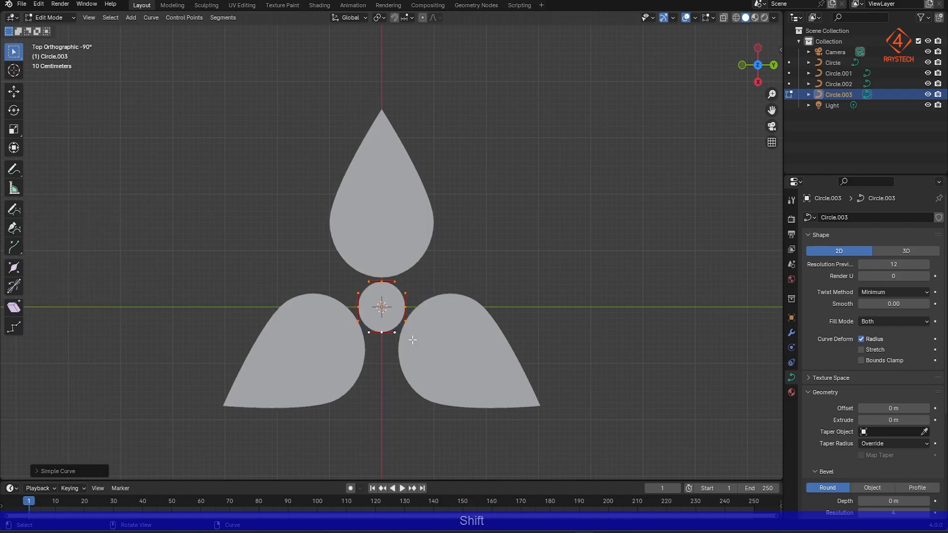
key(Tab)
Extrude the central circle curve 0.1 m and hide all four emblem curves in the viewport.
middle_drag(422, 352, 422, 275)
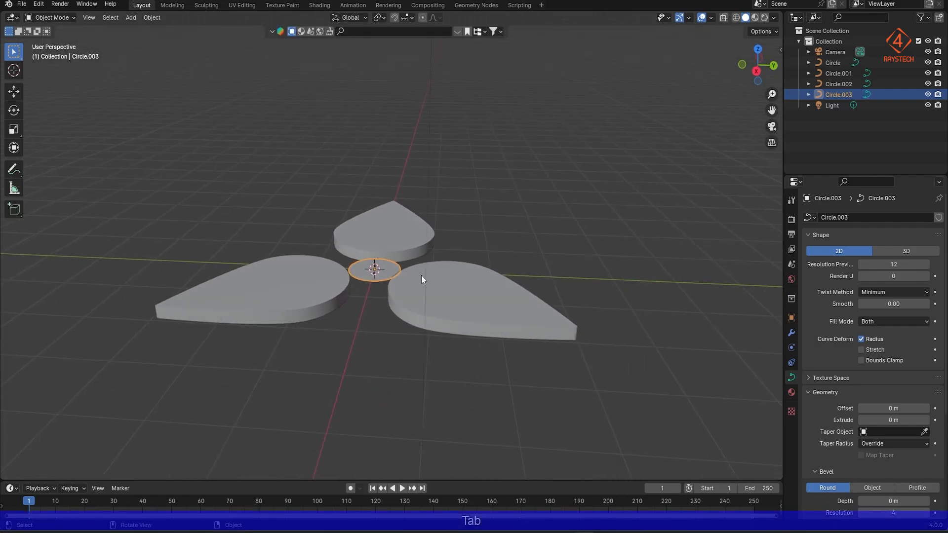
click(458, 322)
click(364, 274)
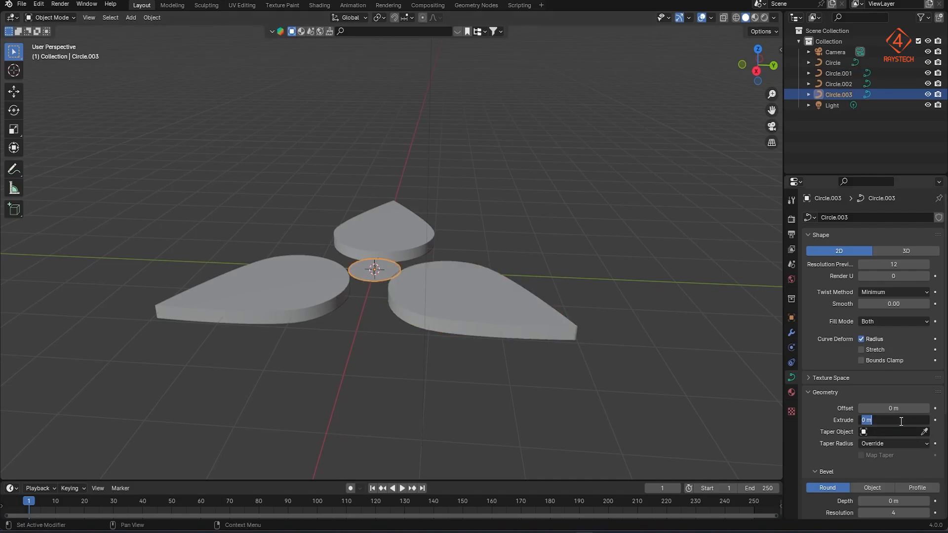
text(0.1)
key(Return)
middle_drag(479, 316, 396, 291)
drag(928, 95, 928, 62)
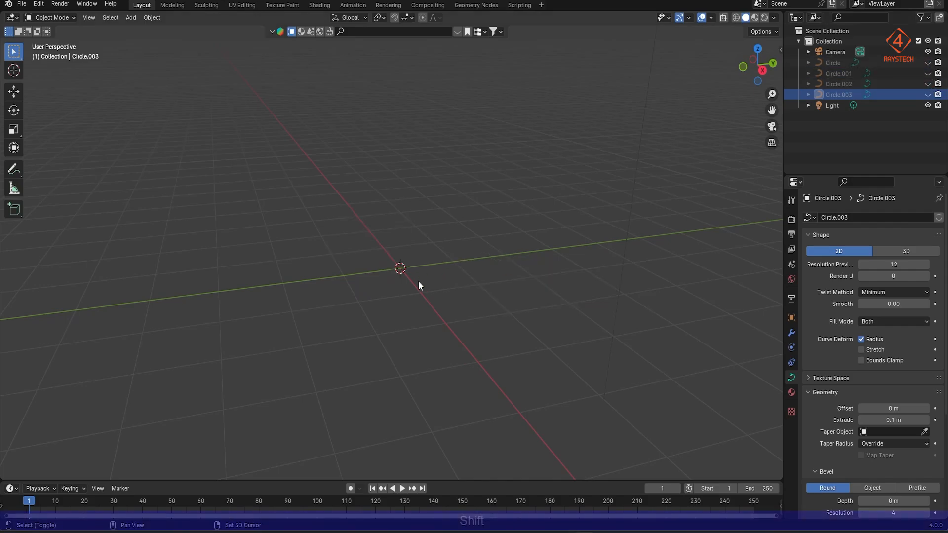
Add a mesh cylinder with 96 vertices at the origin and shade it smooth.
key(shift+a)
mouse_move(404, 275)
click(464, 324)
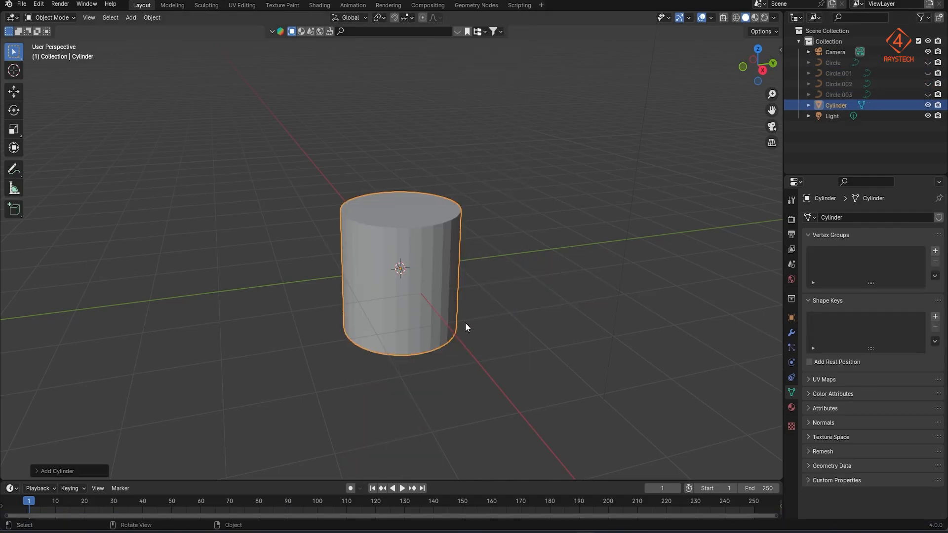
click(40, 471)
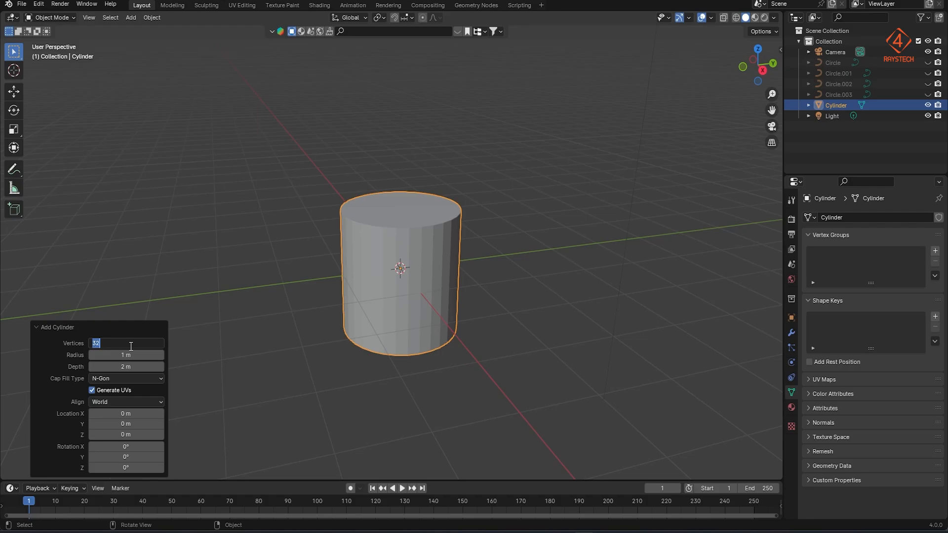
text(96)
key(Return)
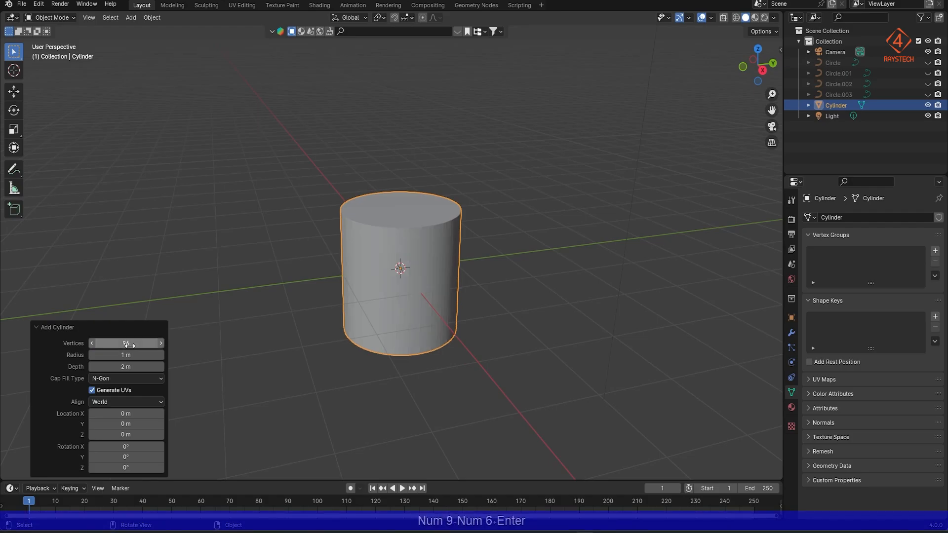
click(37, 329)
right_click(383, 266)
click(390, 207)
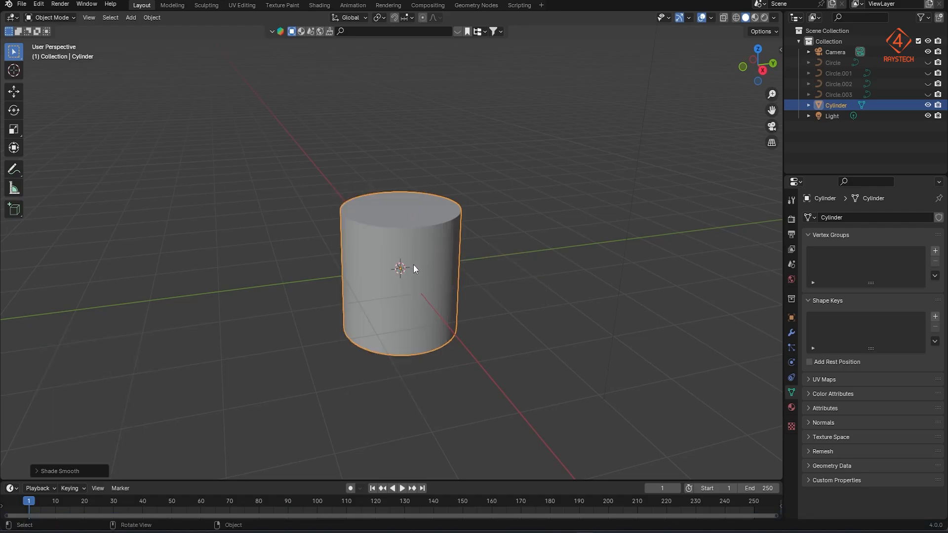
Add a Bevel modifier with 6 segments to the cylinder to round its edges.
middle_drag(413, 265, 409, 309)
scroll(414, 299, up, 1)
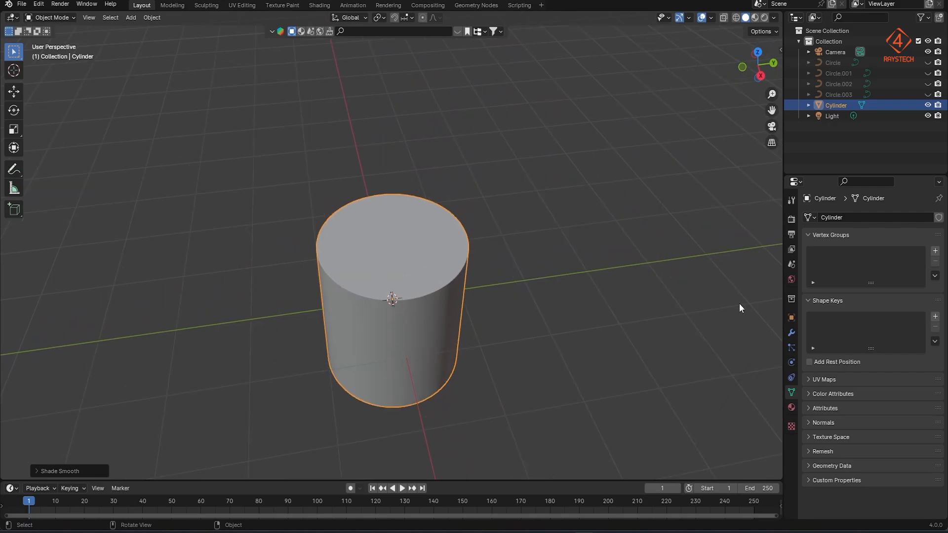
click(789, 338)
click(875, 216)
text(BEVEL)
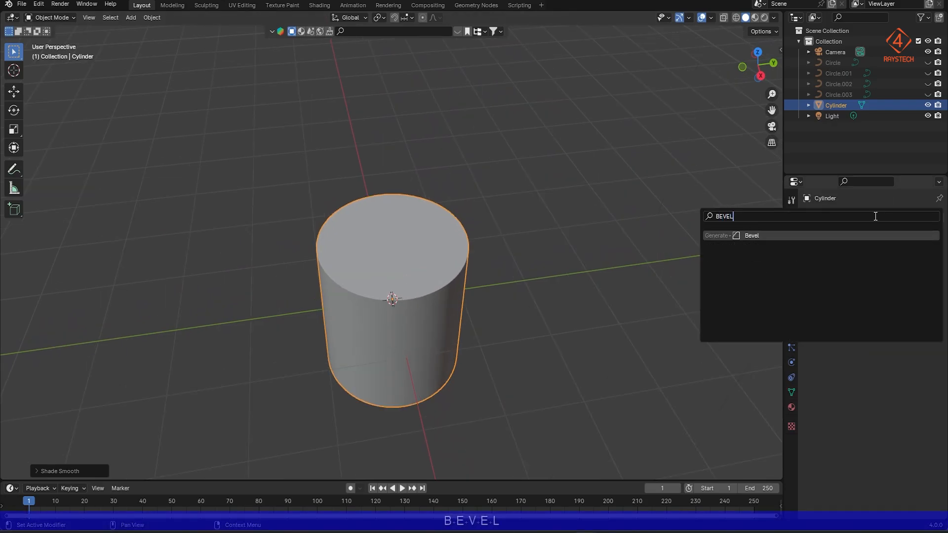
key(Return)
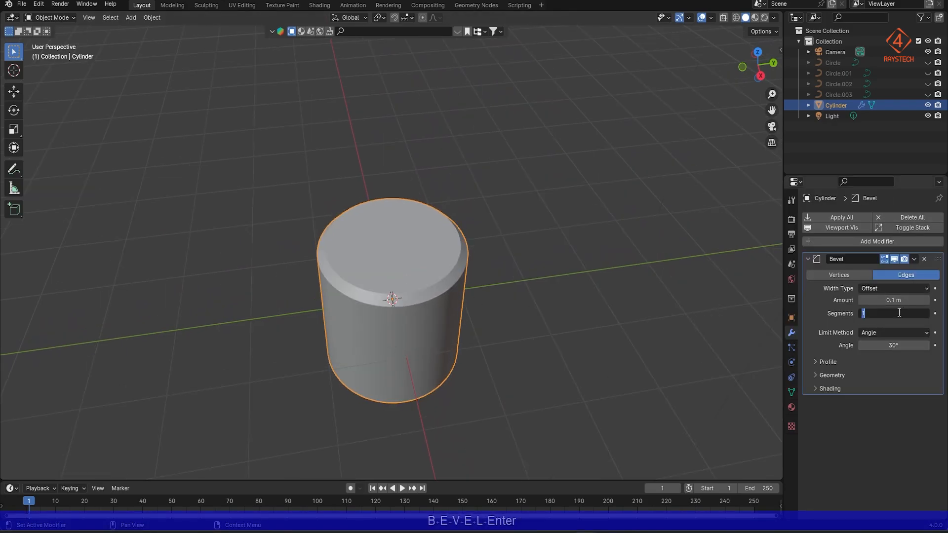
text(6)
key(Return)
scroll(386, 295, up, 1)
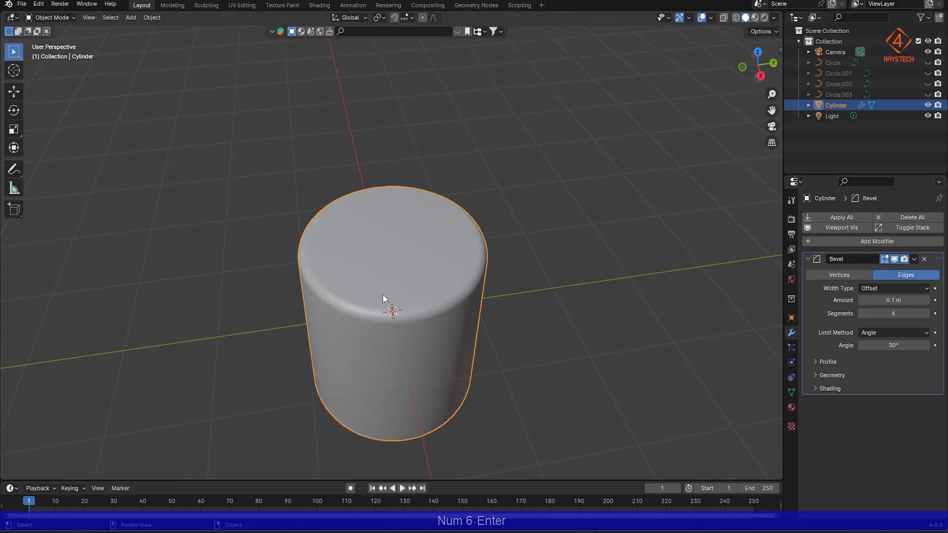
middle_drag(383, 295, 407, 264)
scroll(414, 232, up, 1)
scroll(416, 238, down, 1)
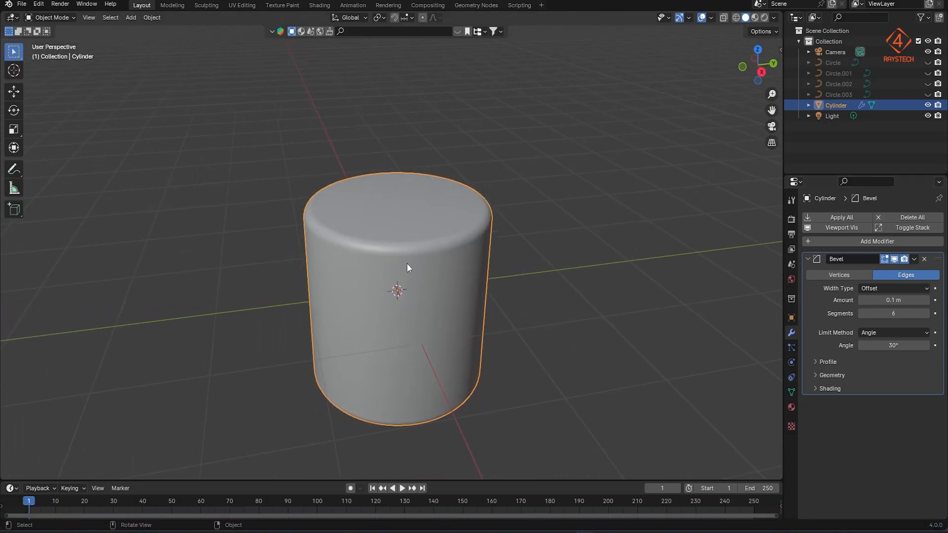
Add a mesh plane with a size of 3 m at the origin.
key(shift+a)
mouse_move(407, 264)
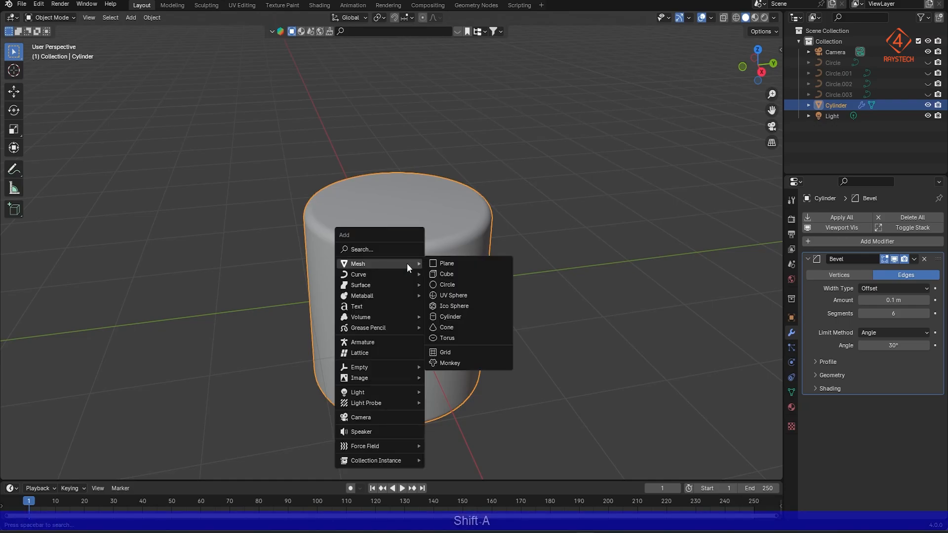
click(447, 267)
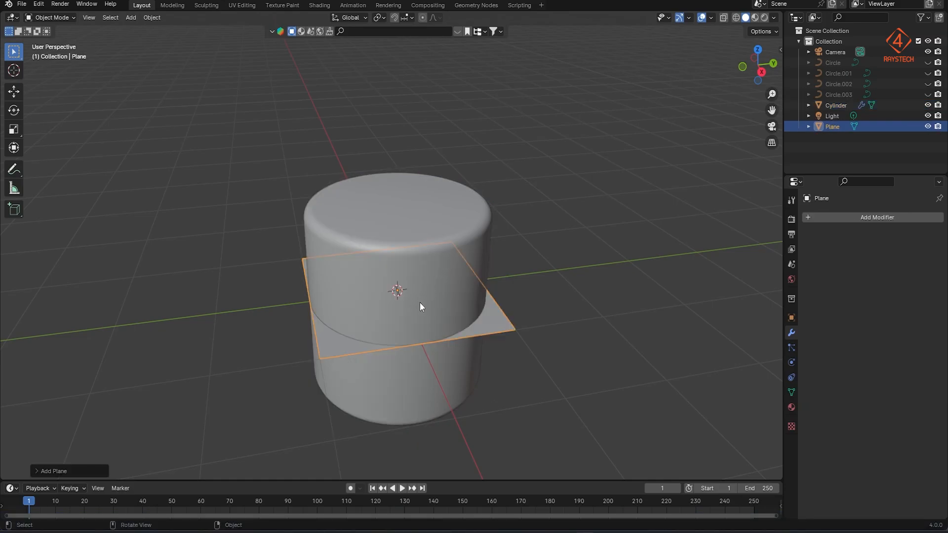
click(38, 472)
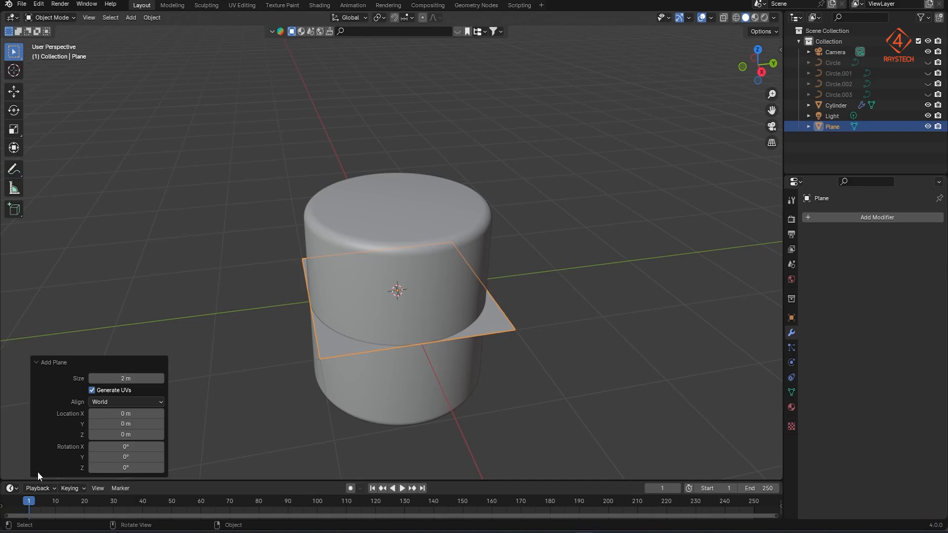
click(126, 379)
text(3)
key(Return)
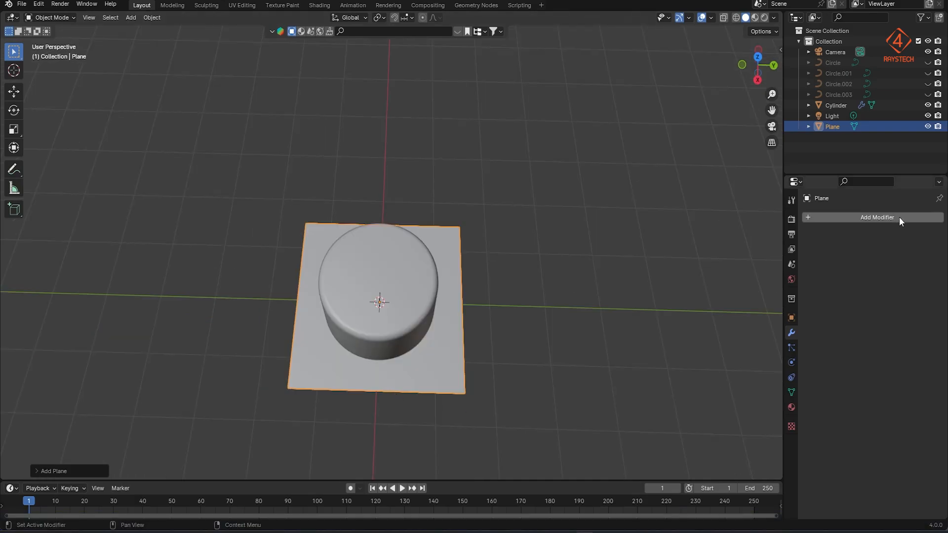
Add a Boolean modifier set to Difference on the plane, using the cylinder as the cutting object.
click(899, 217)
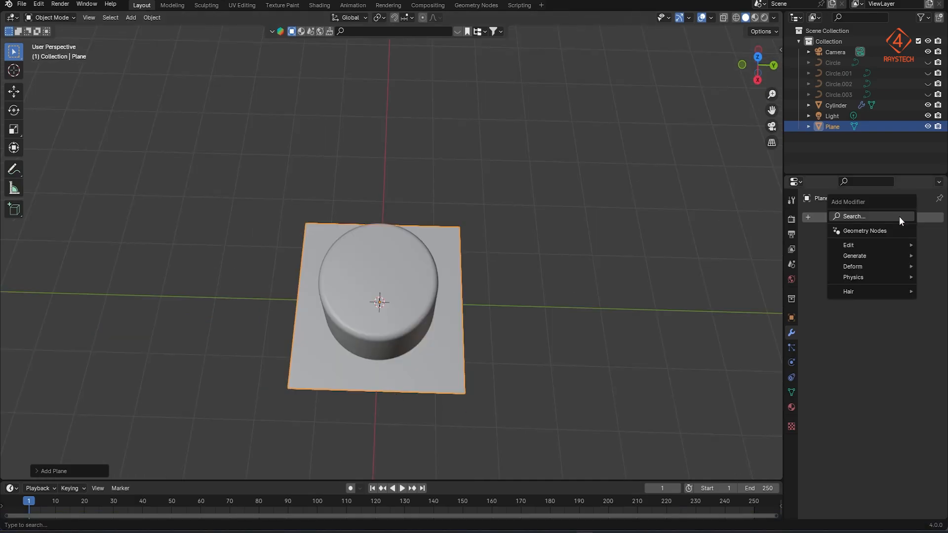
text(boole)
key(Return)
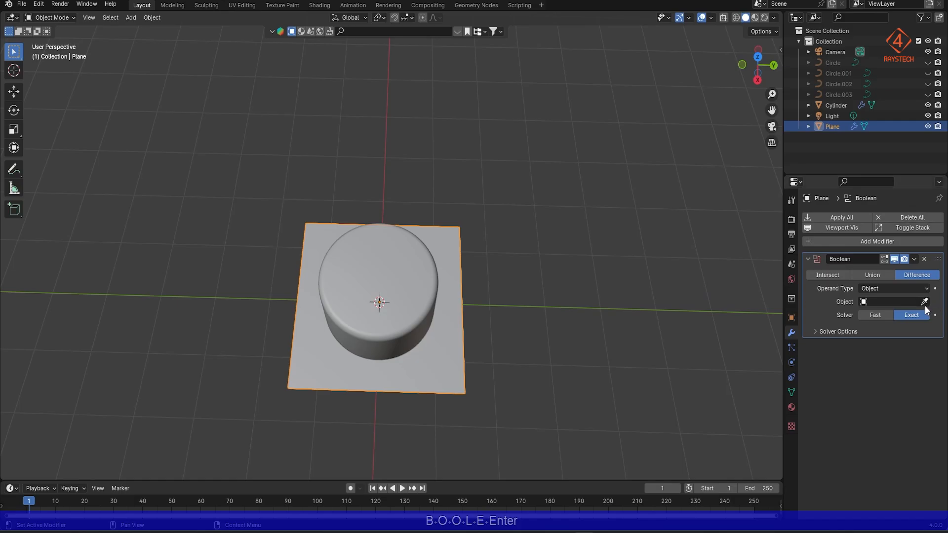
click(363, 270)
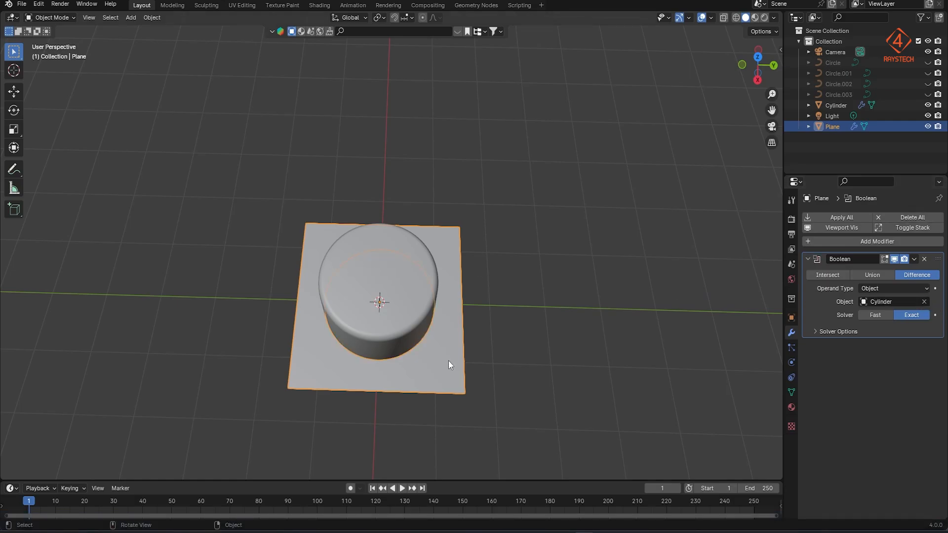
Hide the cylinder and apply the plane's Boolean modifier to make the round hole permanent.
click(928, 106)
middle_drag(405, 277, 381, 245)
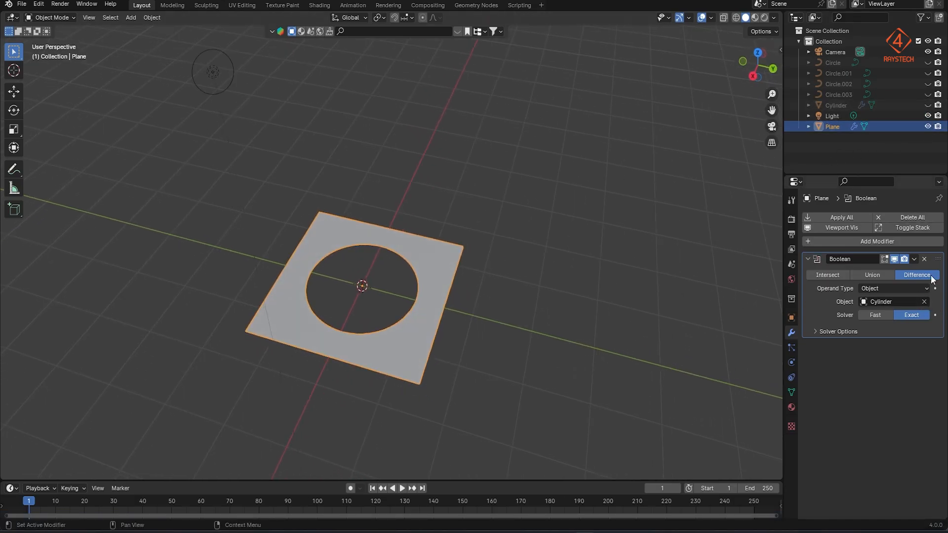
click(914, 259)
click(911, 270)
Unhide the cylinder and apply its Bevel modifier.
click(928, 106)
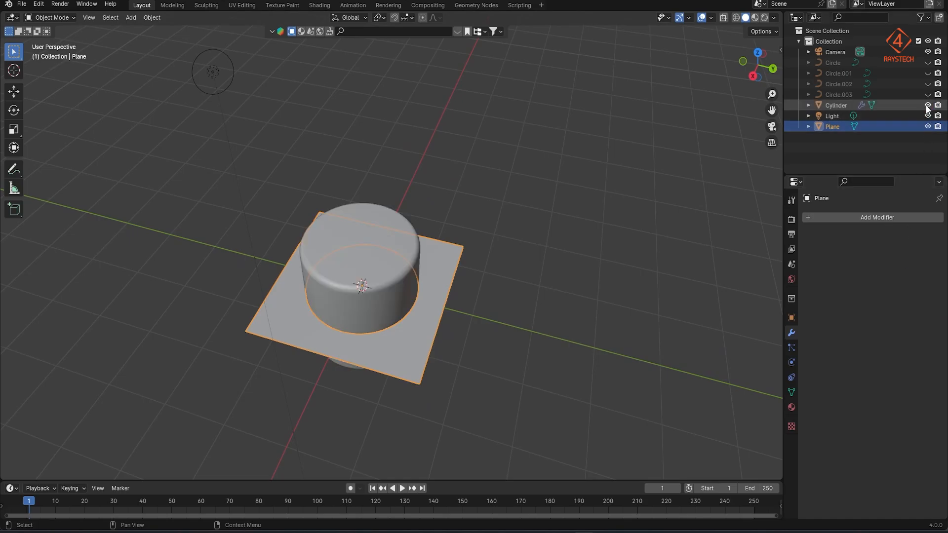
click(396, 257)
click(914, 259)
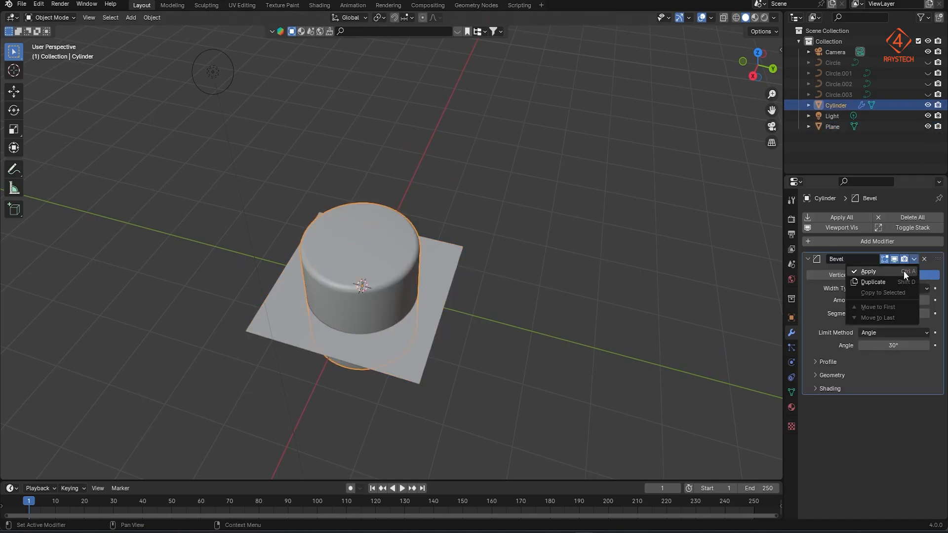
click(904, 271)
scroll(378, 306, up, 3)
shift+middle_drag(378, 306, 431, 269)
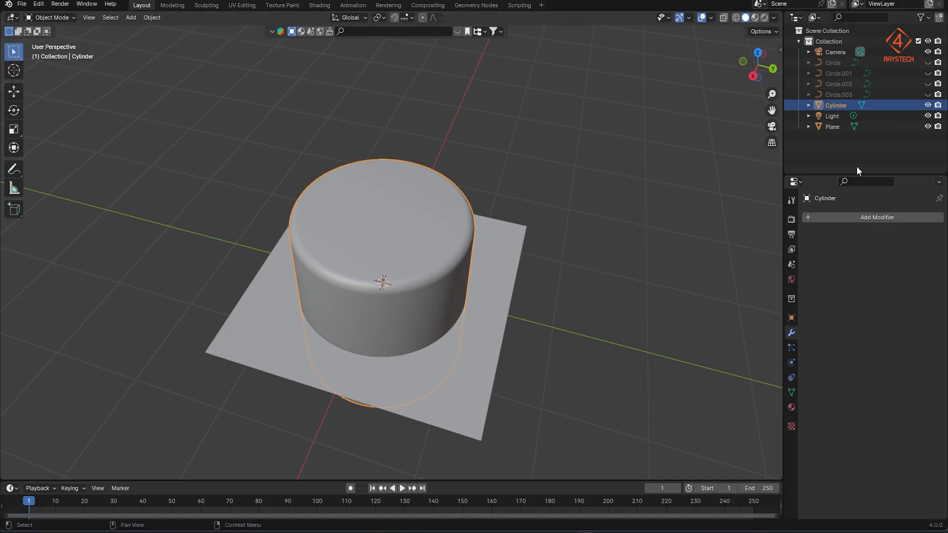
Unhide the three teardrops and the central circle, and hide the cylinder.
click(927, 94)
shift+click(928, 84)
shift+click(928, 74)
shift+click(927, 63)
scroll(427, 257, down, 3)
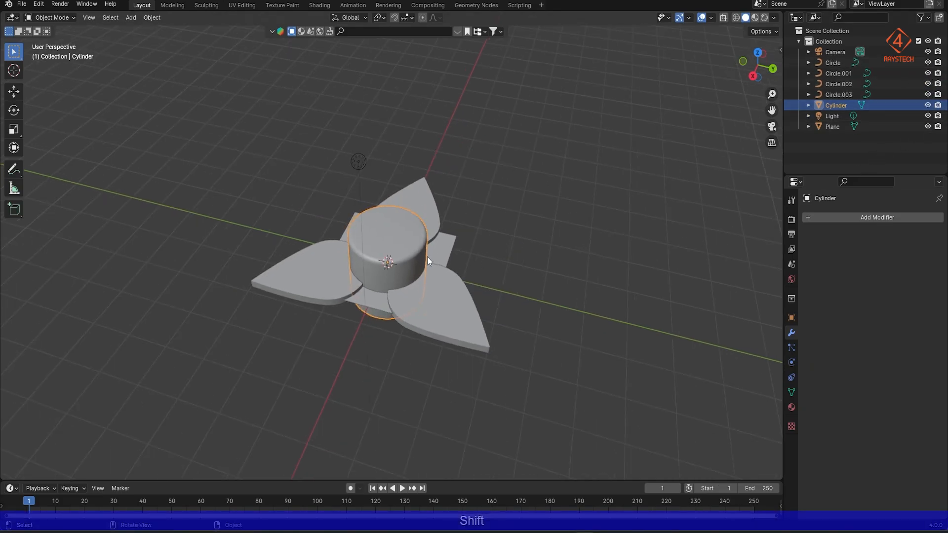
middle_drag(427, 257, 444, 297)
click(928, 105)
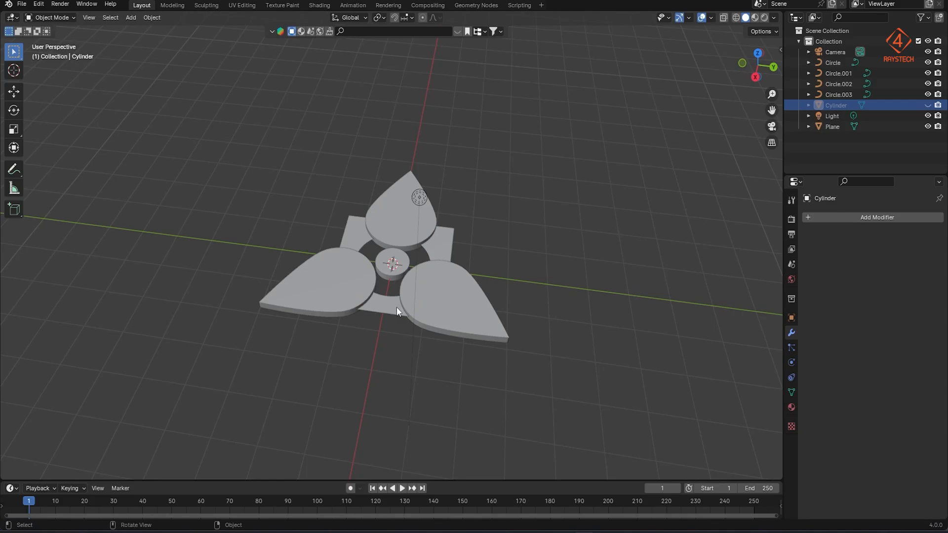
Select the three teardrops and the central circle together and scale them down to fit within the cylinder's top.
click(432, 307)
shift+click(401, 230)
shift+click(393, 263)
shift+click(361, 276)
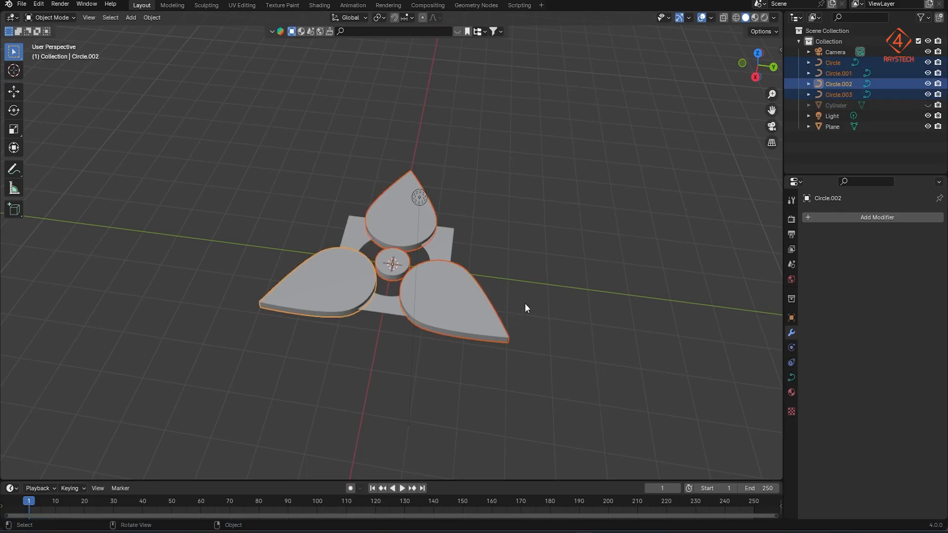
middle_drag(526, 304, 437, 313)
key(s)
click(436, 282)
scroll(430, 316, up, 4)
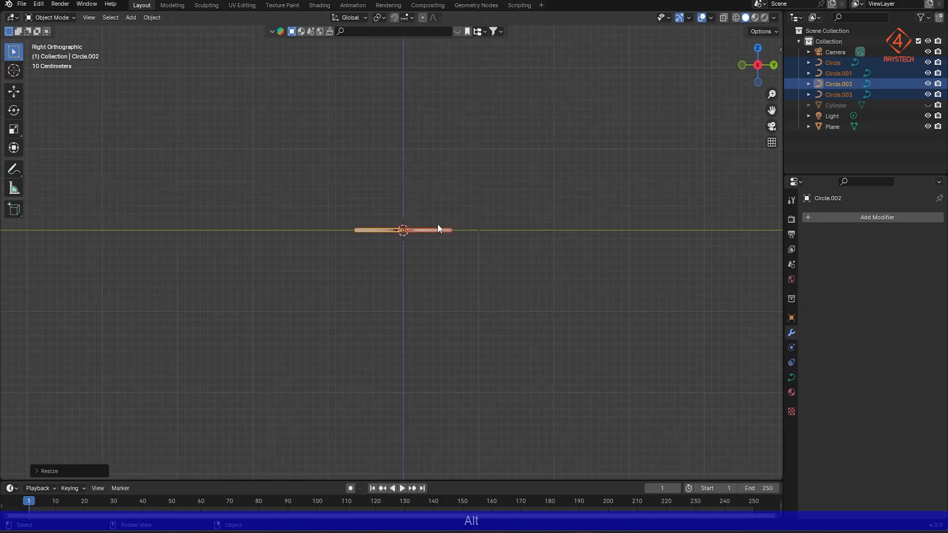
Unhide the cylinder and raise the emblem curves along Z until they sit on its top face.
key(g)
key(z)
click(441, 176)
click(928, 105)
scroll(501, 226, up, 4)
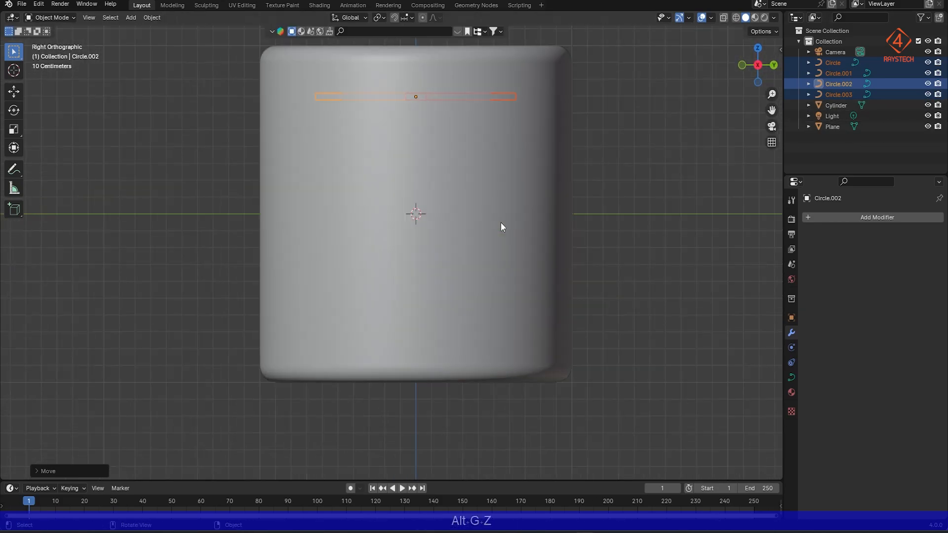
key(g)
key(z)
click(507, 154)
middle_drag(506, 153, 432, 260)
middle_drag(431, 261, 451, 250)
Extrude the cylinder's top face about 0.094 m downward along Z to form a recess inside the rim.
click(596, 191)
click(478, 224)
key(Tab)
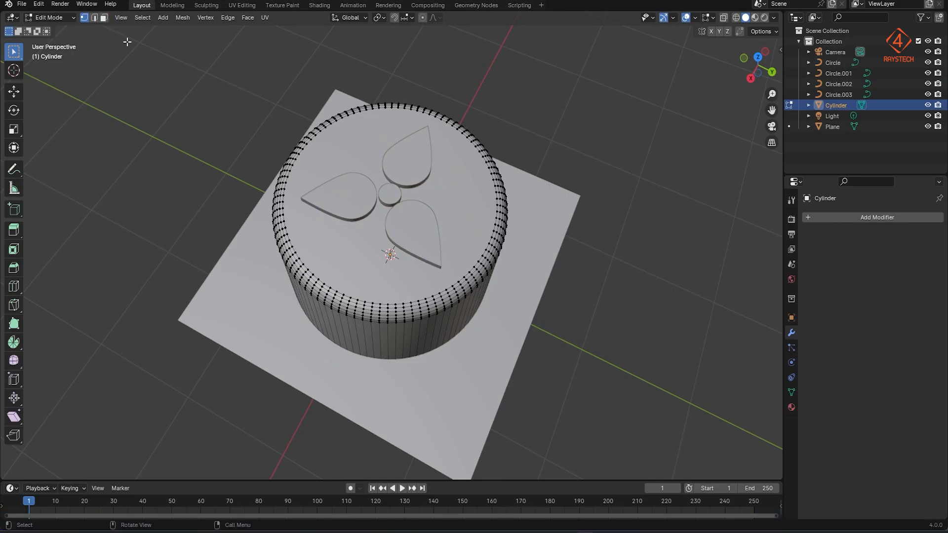
click(104, 17)
click(341, 241)
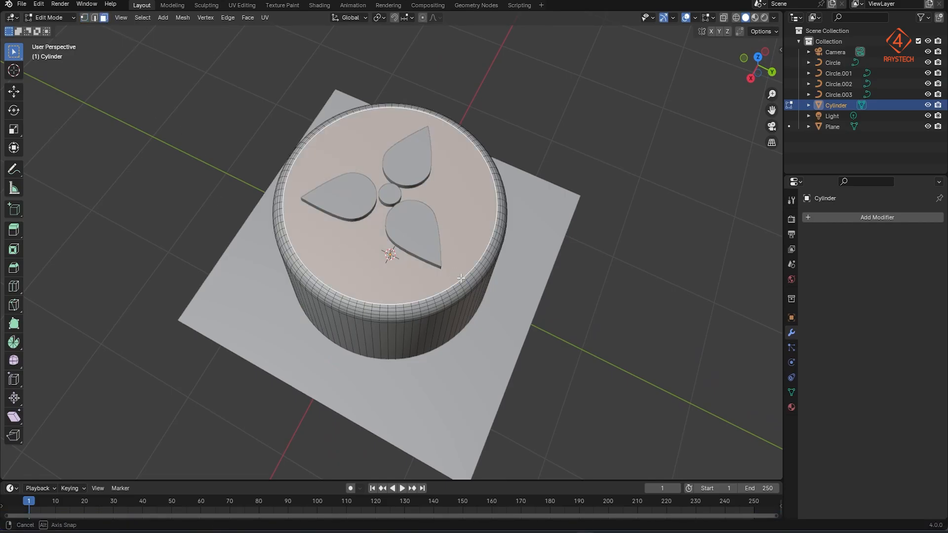
middle_drag(461, 278, 473, 241)
scroll(464, 188, up, 1)
shift+middle_drag(456, 190, 454, 246)
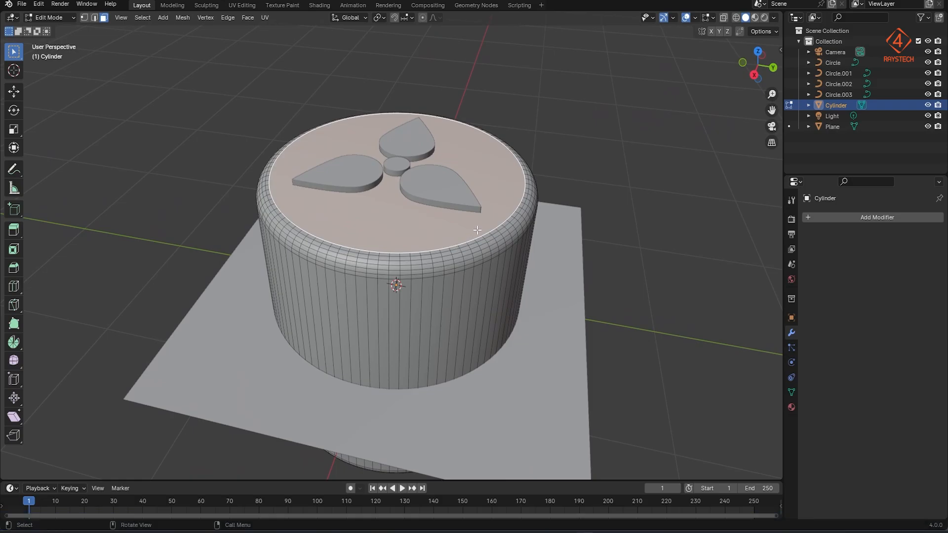
key(g)
key(z)
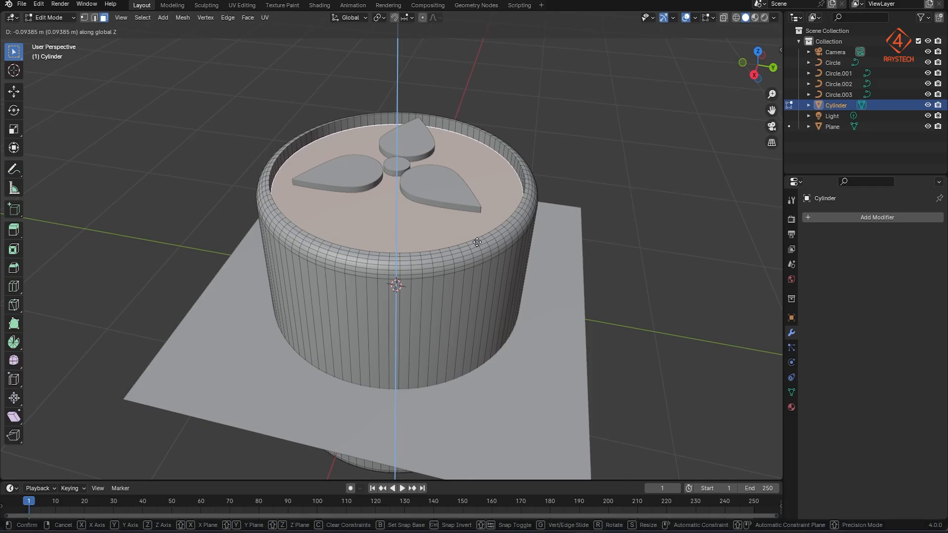
click(477, 242)
scroll(479, 241, up, 3)
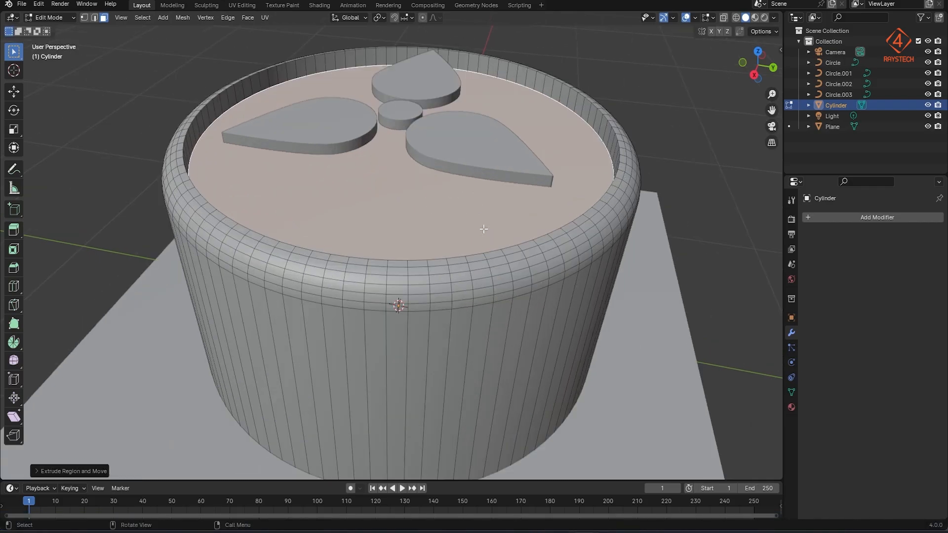
shift+middle_drag(486, 238, 490, 246)
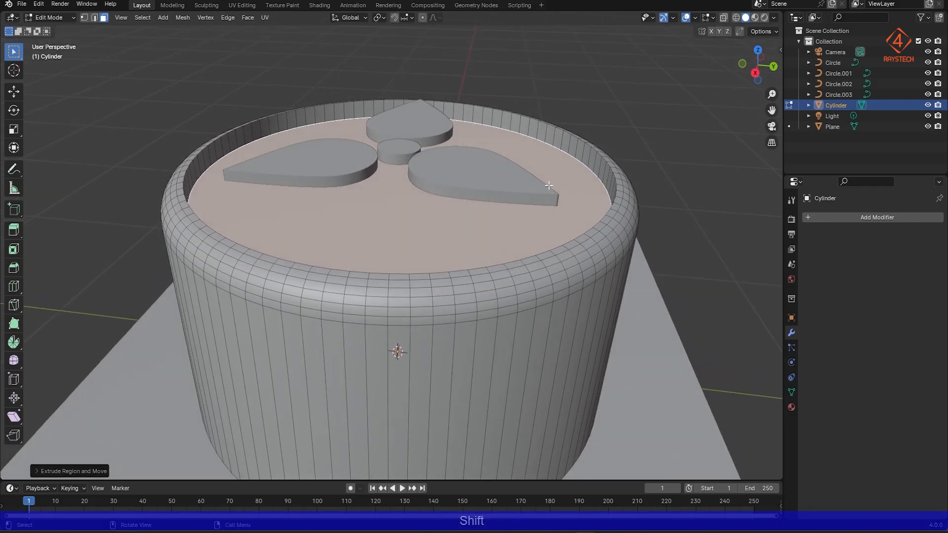
Add a centred loop cut around the recess's inner wall and bevel it about 0.009 m into a narrow band.
key(ctrl+r)
click(571, 145)
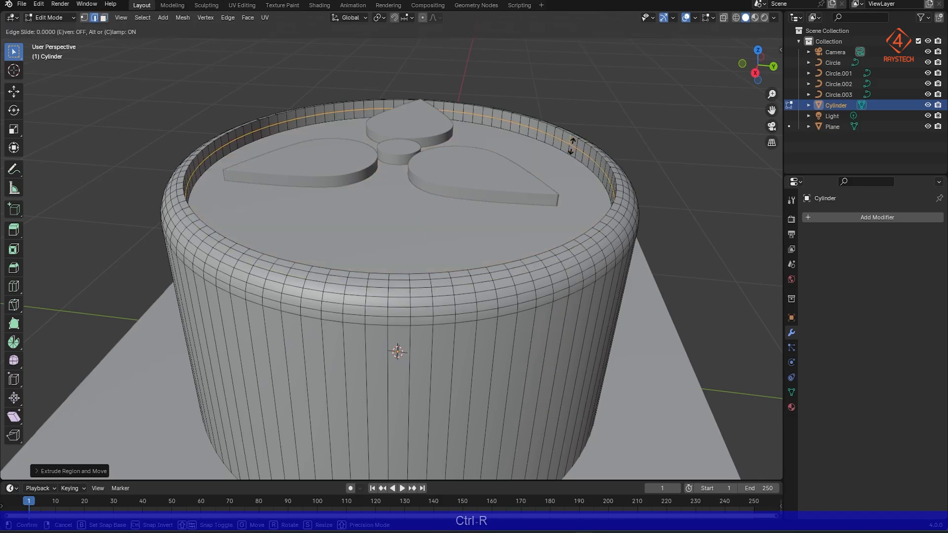
key(Return)
key(ctrl+b)
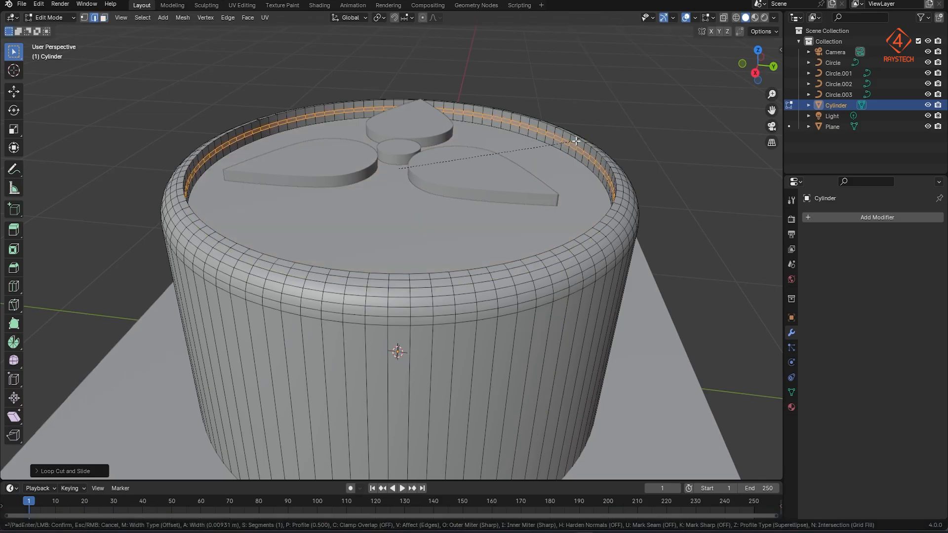
click(576, 141)
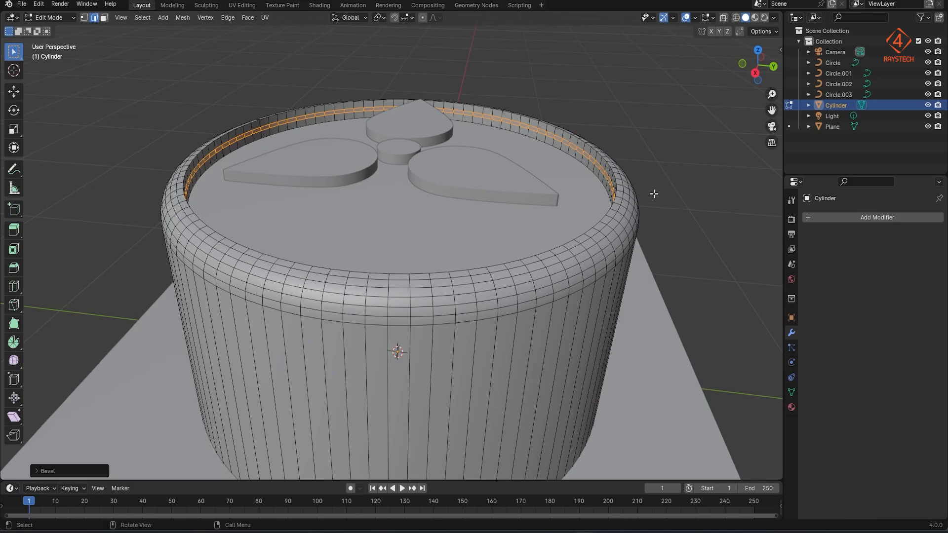
Extrude the narrow band and scale it outward by about 1.027 to form a groove in the recess wall.
key(e)
key(s)
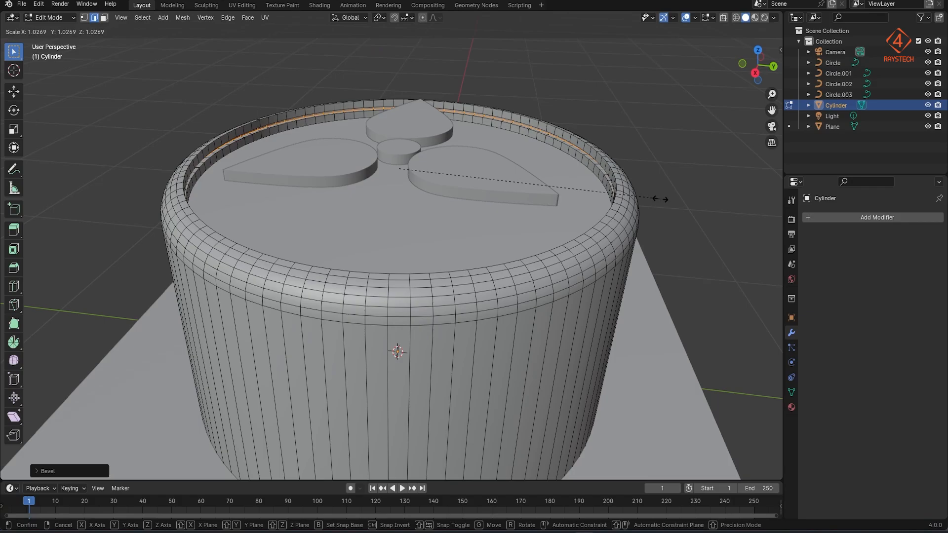
click(660, 199)
Create a vertex group on the cylinder, assign the groove faces to it, and check it by deselecting and reselecting them.
click(790, 395)
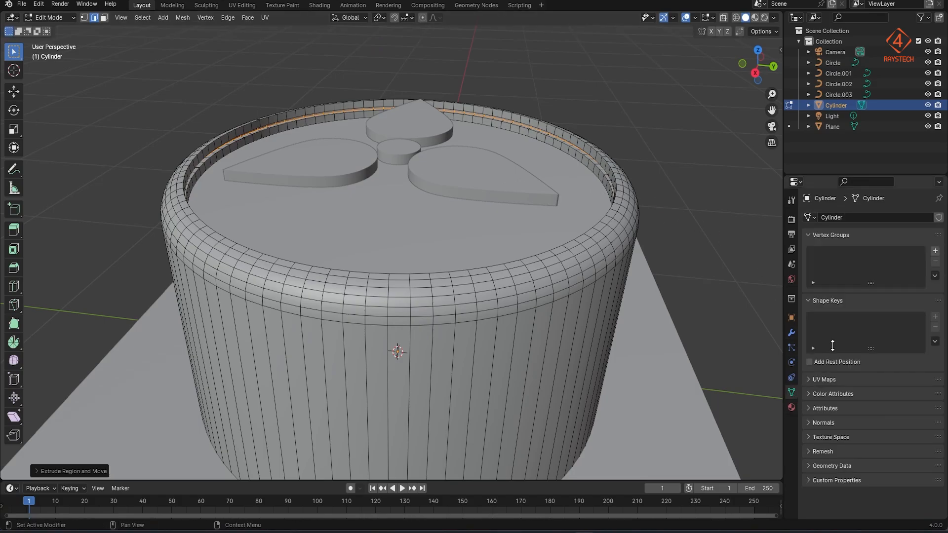
click(936, 252)
click(825, 319)
click(924, 319)
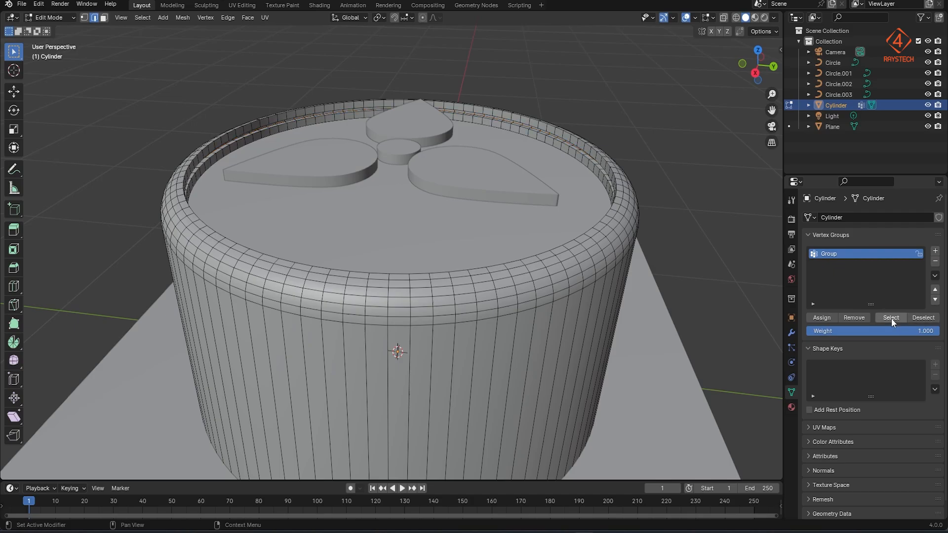
click(891, 319)
middle_drag(570, 165, 567, 117)
scroll(567, 117, up, 5)
shift+middle_drag(567, 150, 707, 246)
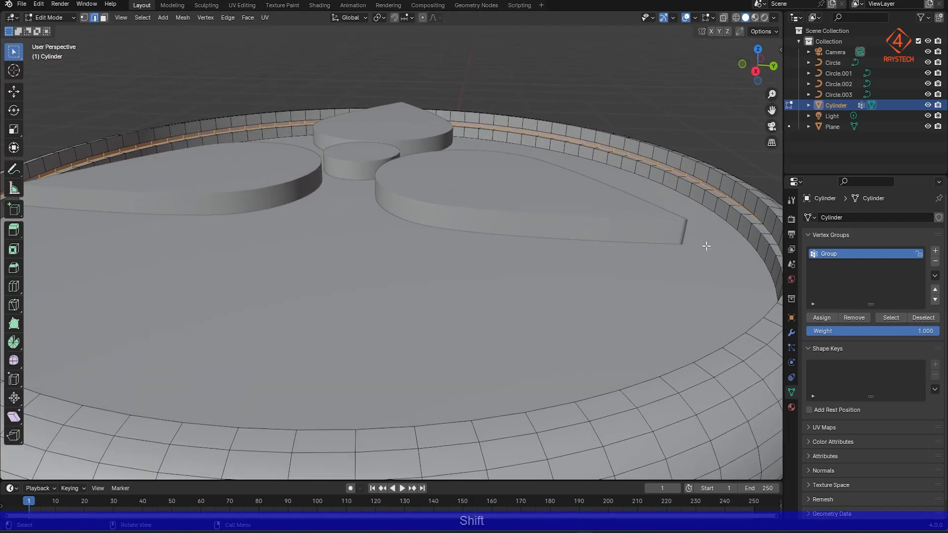
click(923, 319)
click(892, 319)
scroll(349, 202, down, 5)
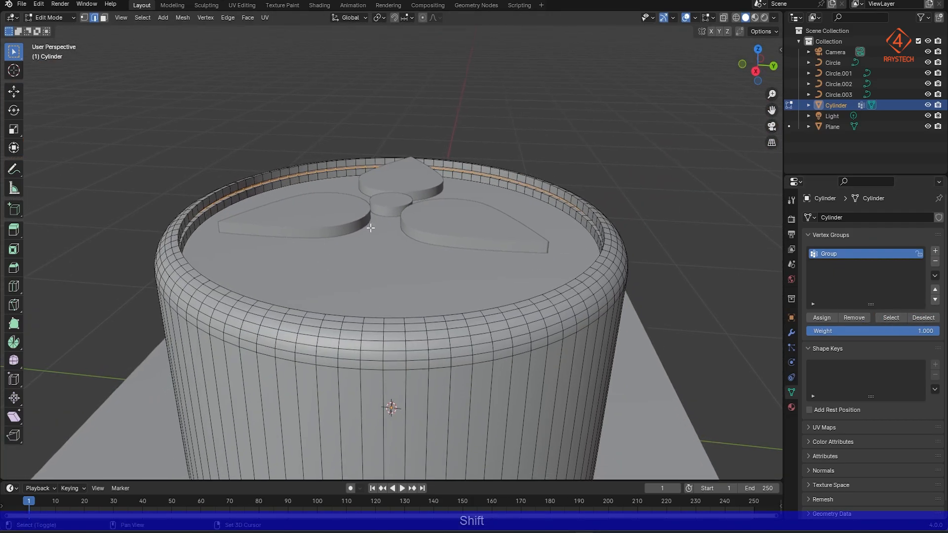
Rename the cylinder's vertex group to LITFACES.
middle_drag(377, 225, 356, 226)
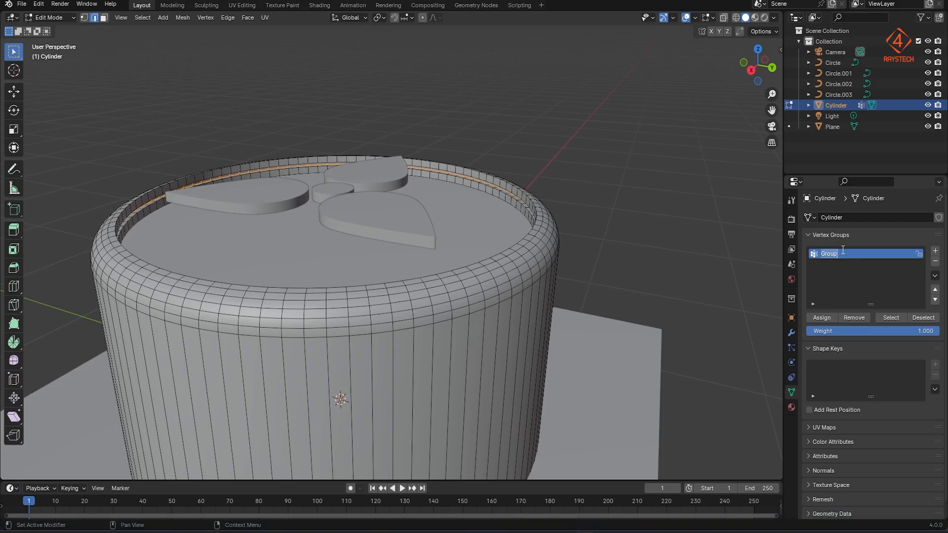
text(LITFCE)
key(BackSpace)
key(BackSpace)
text(ACES)
key(Return)
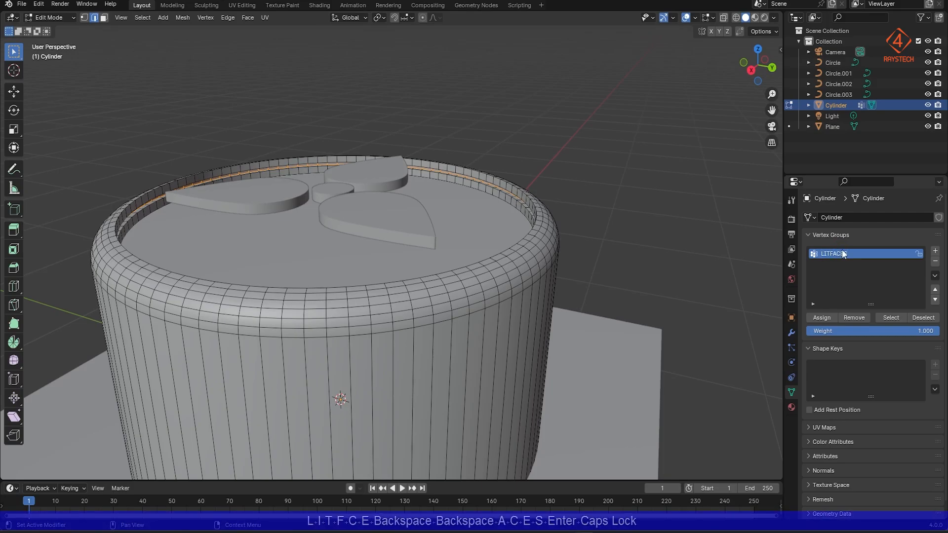
Bevel the upper inner edge loop of the cylinder's rim about 0.008 m with 2 segments, and return to Object Mode.
scroll(280, 230, down, 4)
key(Tab)
scroll(298, 336, up, 6)
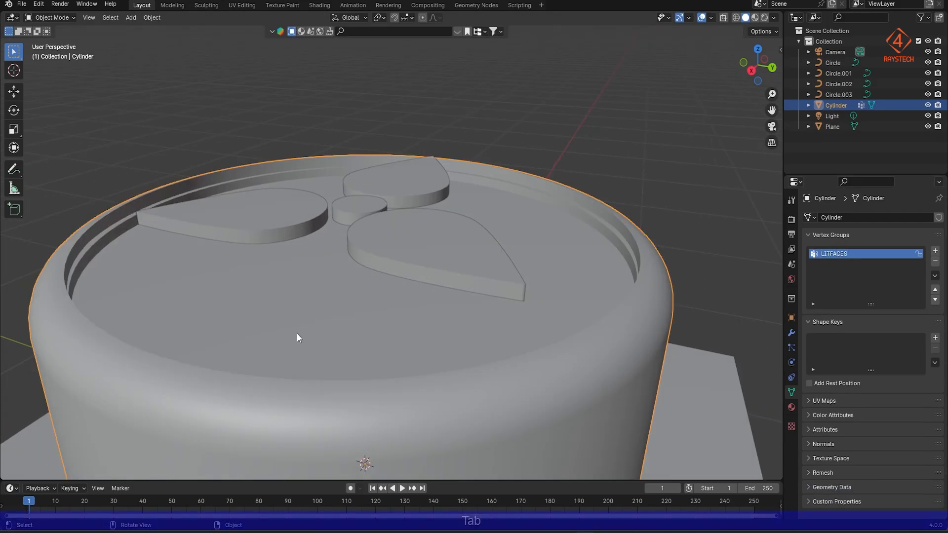
scroll(356, 324, down, 2)
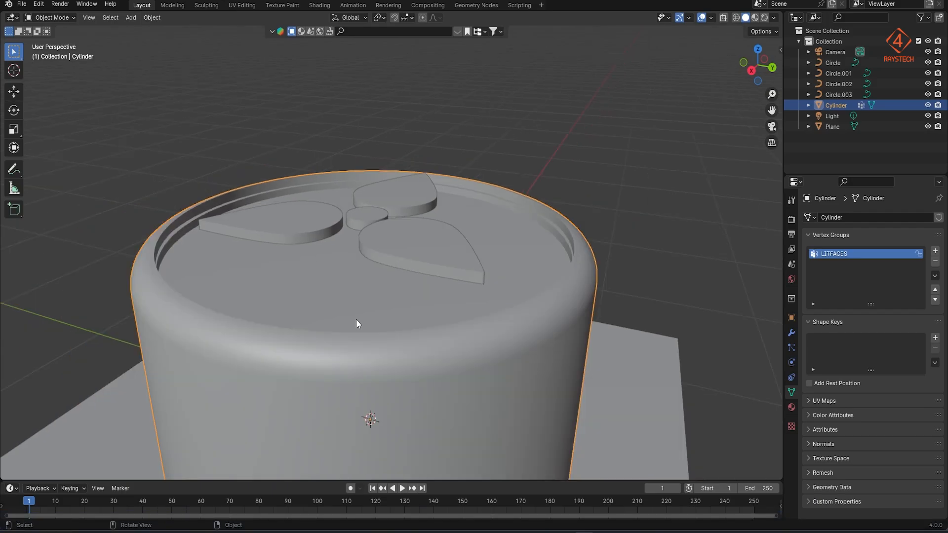
scroll(341, 328, up, 3)
key(Tab)
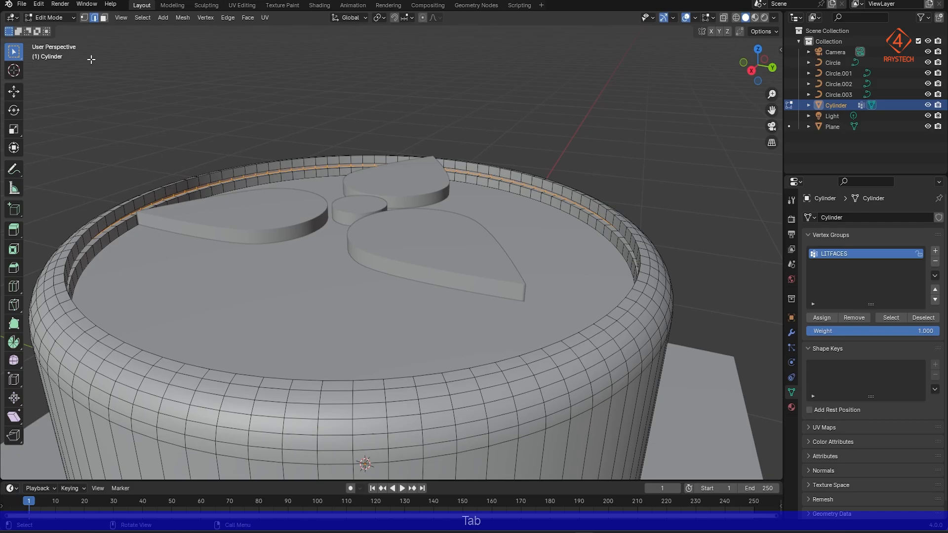
alt+click(74, 305)
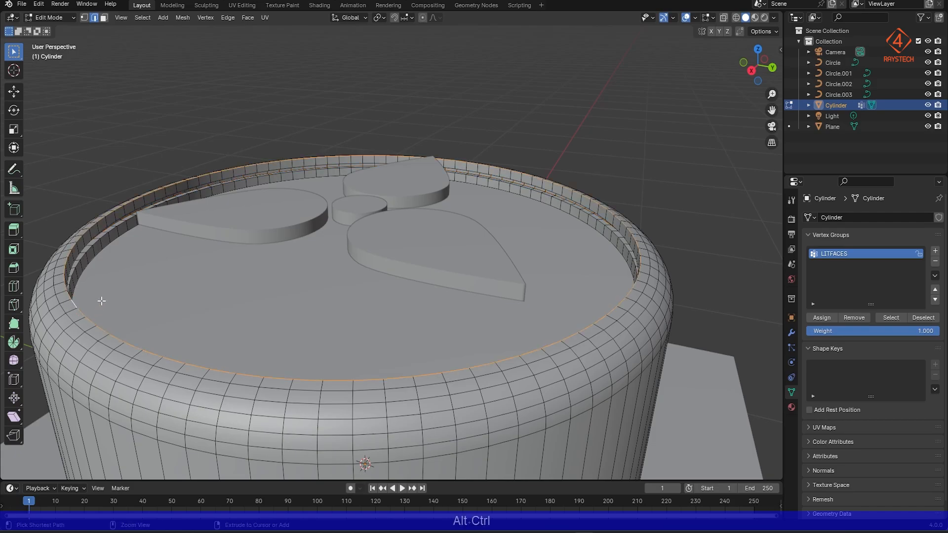
key(ctrl+b)
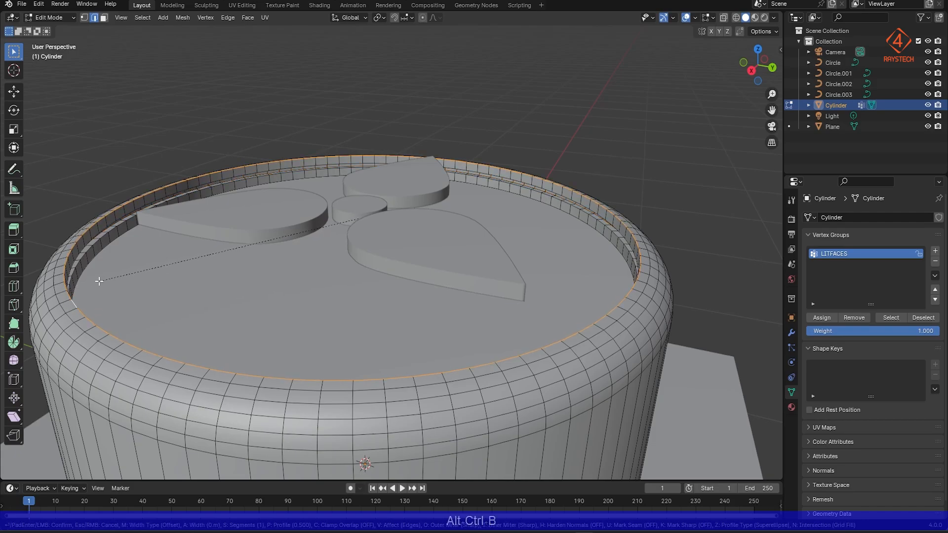
scroll(93, 281, up, 1)
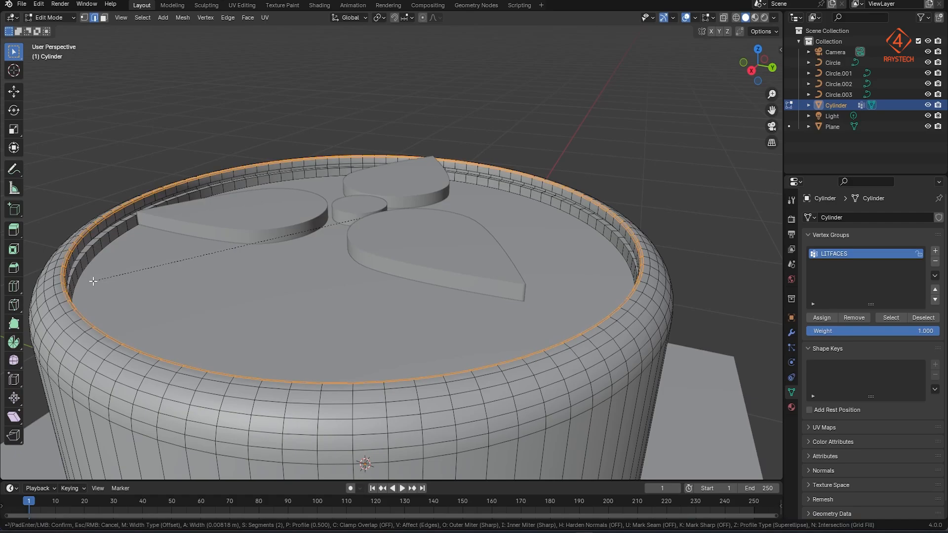
key(Return)
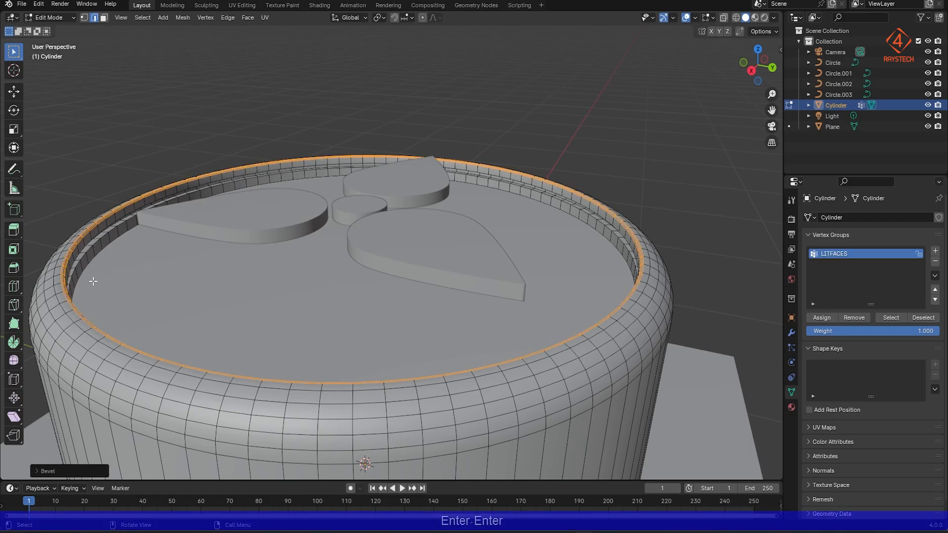
key(Tab)
Lower the teardrops and central circle about 0.095 m along Z into the cylinder's recess.
middle_drag(294, 168, 310, 249)
scroll(389, 250, down, 3)
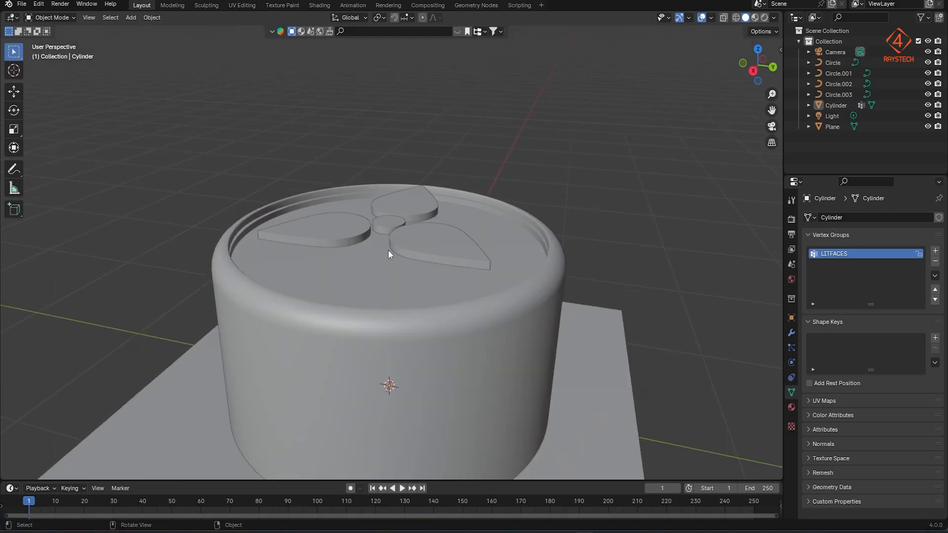
scroll(452, 225, up, 4)
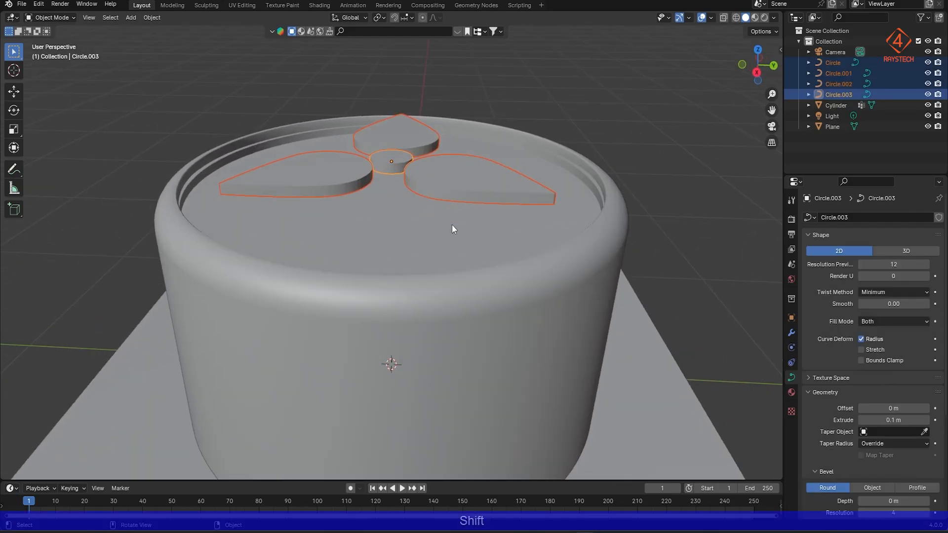
key(g)
key(z)
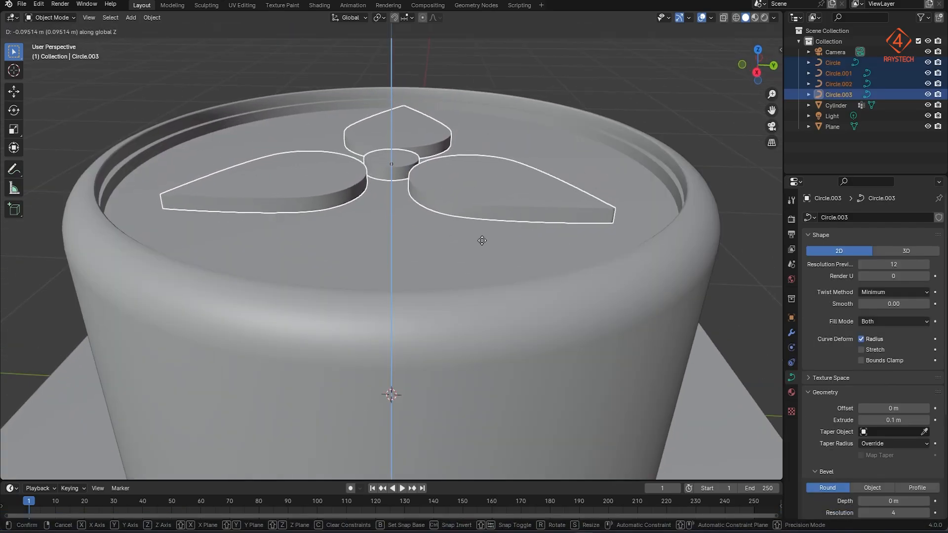
click(482, 240)
mouse_move(482, 241)
middle_down()
mouse_move(444, 251)
mouse_move(452, 241)
mouse_move(441, 236)
mouse_move(479, 201)
mouse_move(446, 247)
middle_up()
Fine-tune the emblem curves' height along Z in wireframe display against the recessed face, and restore solid shading.
key(z)
scroll(445, 253, down, 3)
alt+middle_drag(430, 295, 369, 268)
scroll(431, 200, up, 7)
key(g)
key(z)
click(493, 267)
key(z)
scroll(463, 300, down, 4)
mouse_move(444, 301)
shift+middle_down()
mouse_move(448, 253)
mouse_move(421, 287)
shift+middle_up()
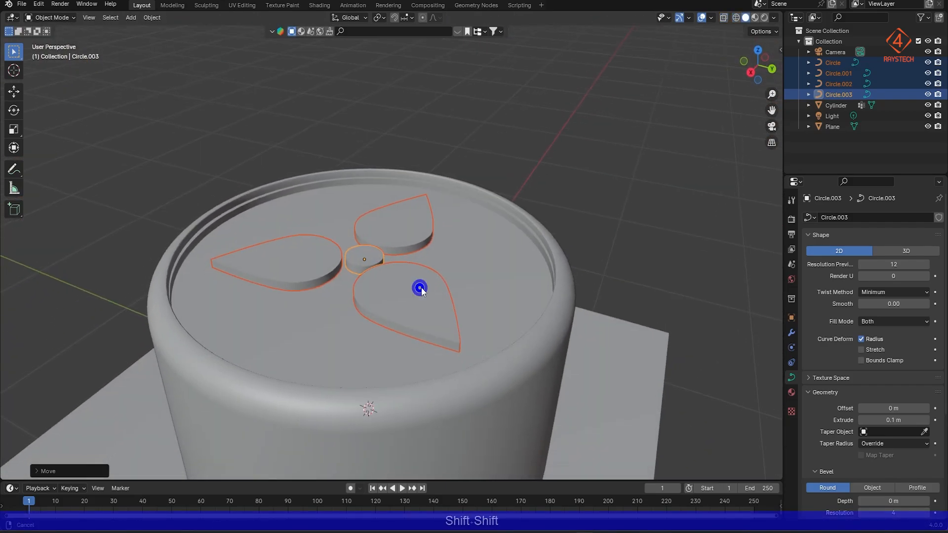
scroll(423, 296, down, 3)
shift+middle_drag(444, 326, 466, 284)
Hide the three teardrops and the central circle, leaving the cylinder and plane visible.
click(522, 350)
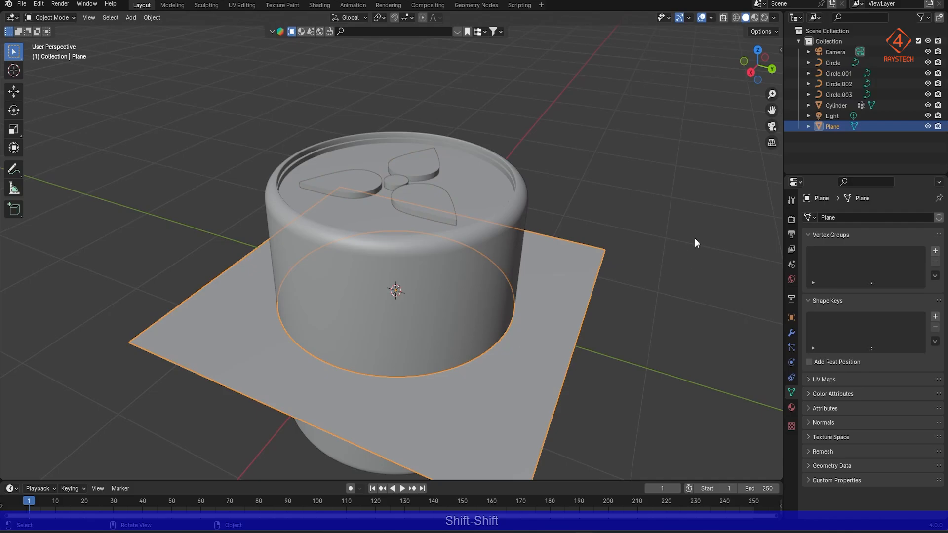
click(436, 166)
click(928, 63)
click(928, 73)
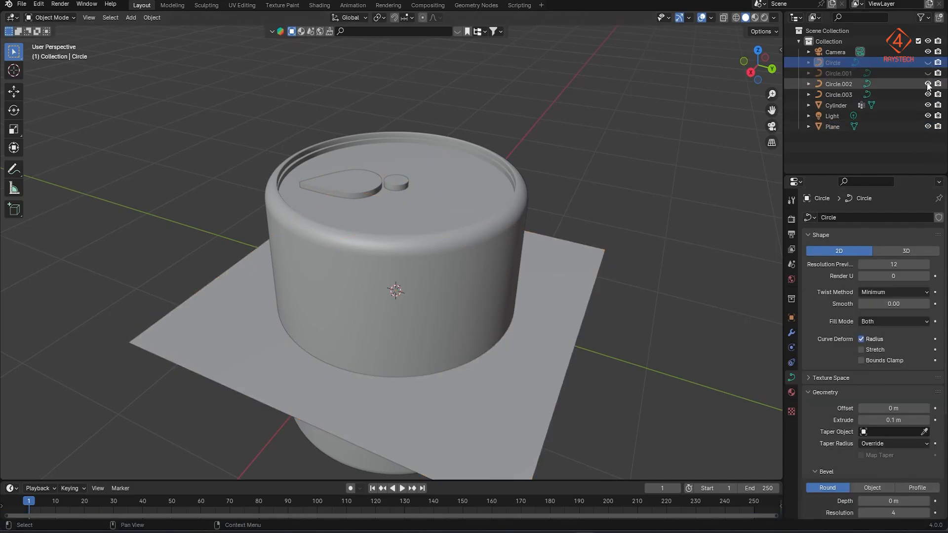
click(928, 84)
click(929, 94)
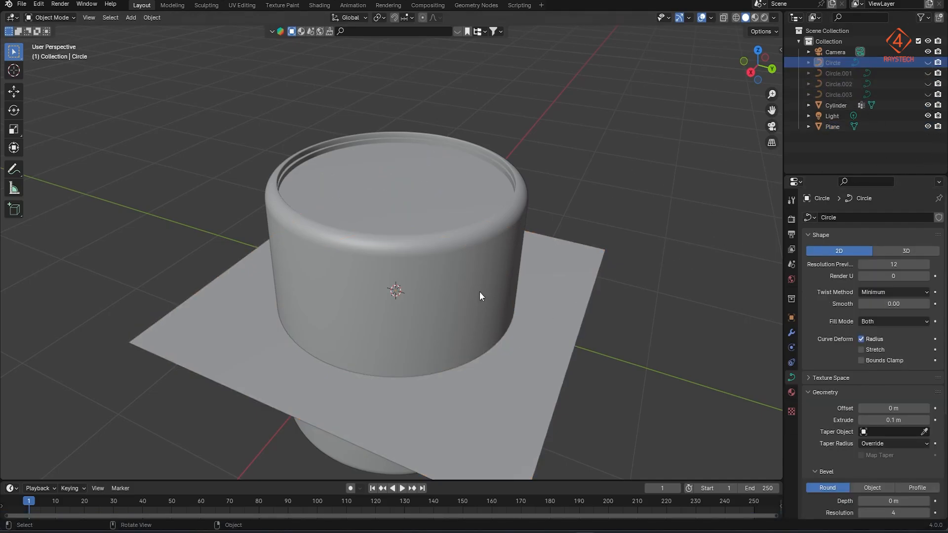
Hide the cylinder and extrude the plane's circular hole edge downward along Z into a deep tube.
click(498, 280)
key(h)
click(509, 375)
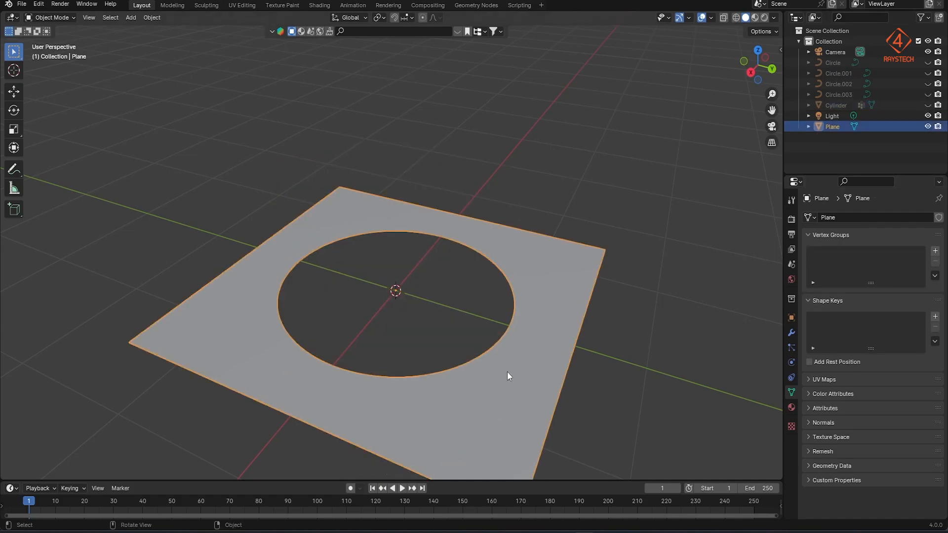
key(Tab)
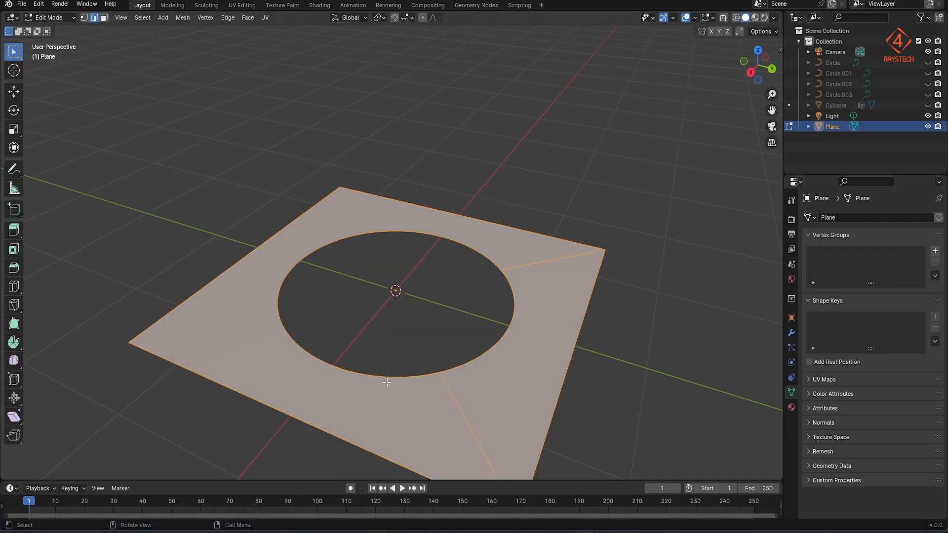
alt+click(423, 375)
scroll(484, 383, up, 2)
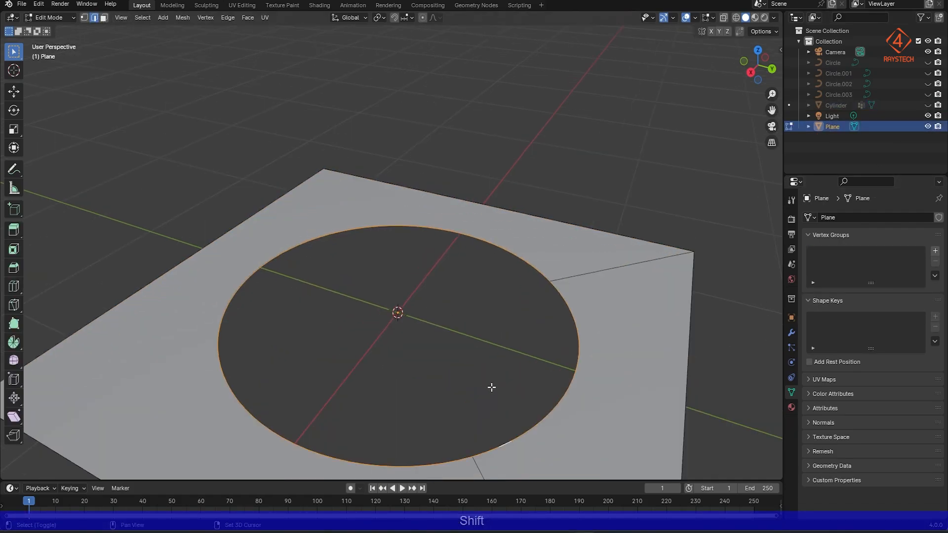
shift+middle_drag(491, 387, 491, 250)
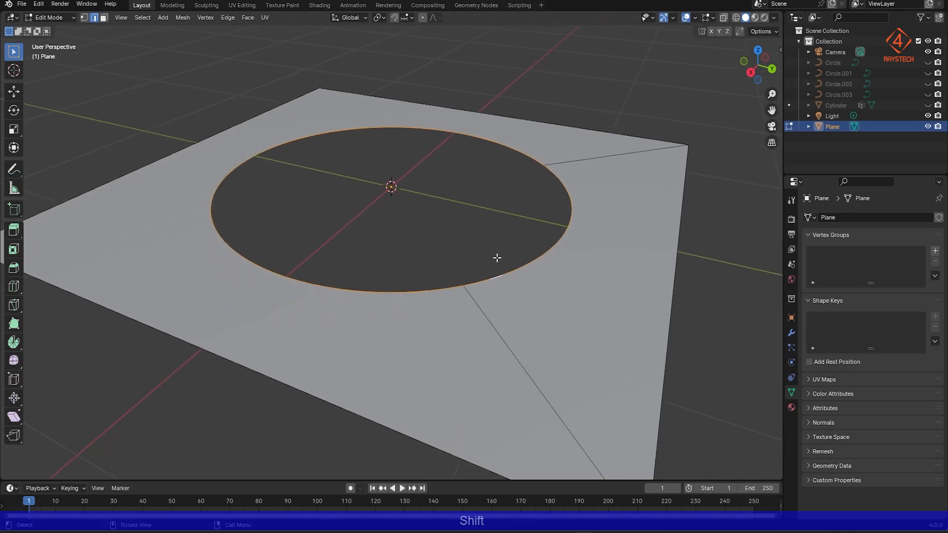
key(e)
key(z)
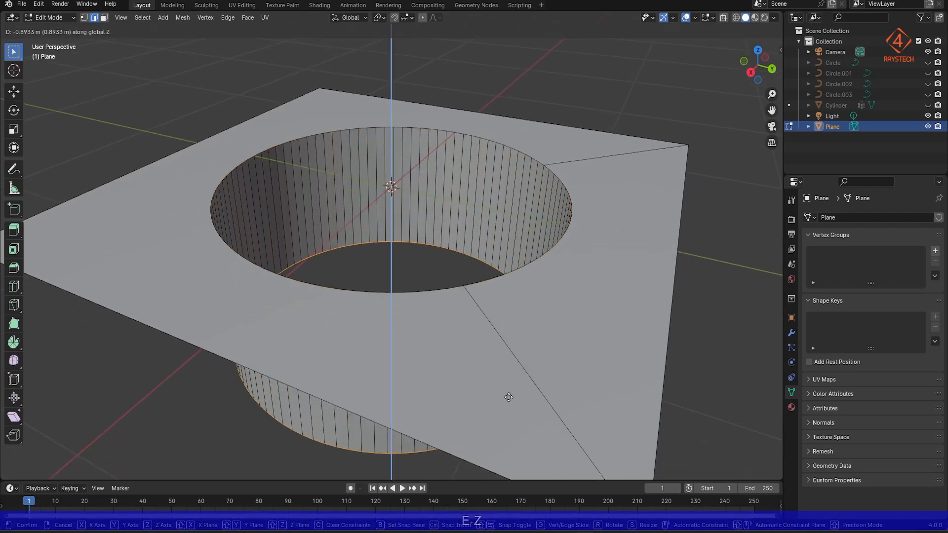
click(486, 64)
scroll(508, 81, down, 4)
shift+middle_drag(605, 201, 634, 107)
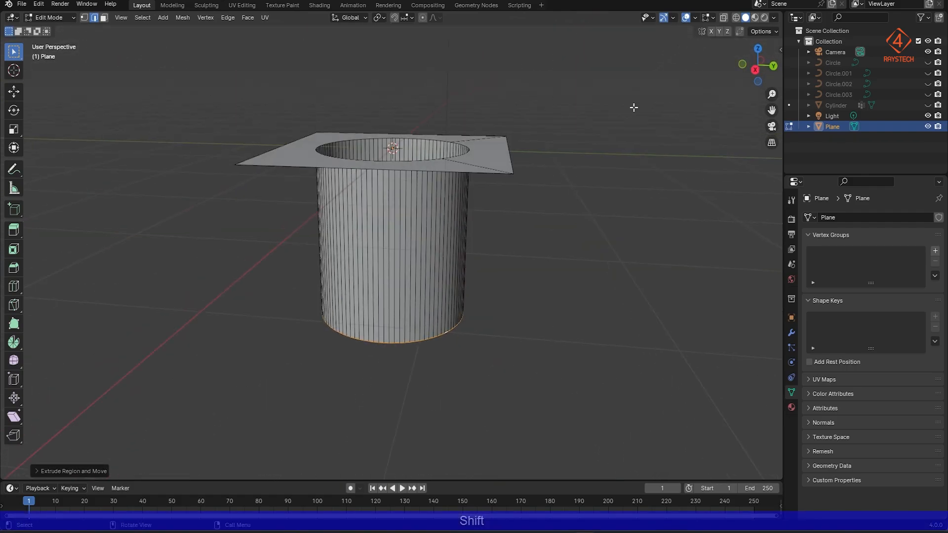
With the cylinder shown again, adjust the tube's lower edge loop along Z to just below the cylinder's base and fill it with a face.
click(929, 106)
middle_drag(573, 163, 544, 102)
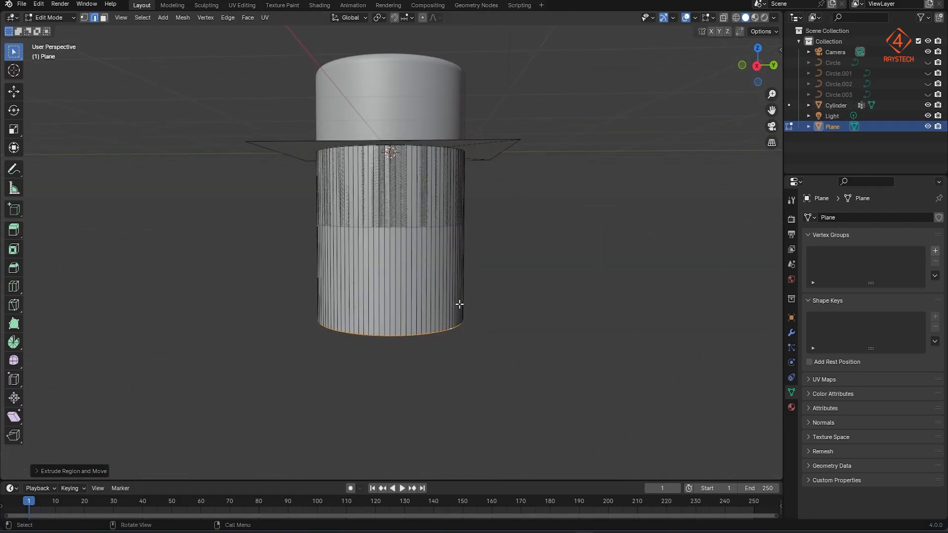
key(g)
key(z)
click(435, 215)
middle_drag(424, 212, 441, 248)
key(g)
key(z)
click(392, 244)
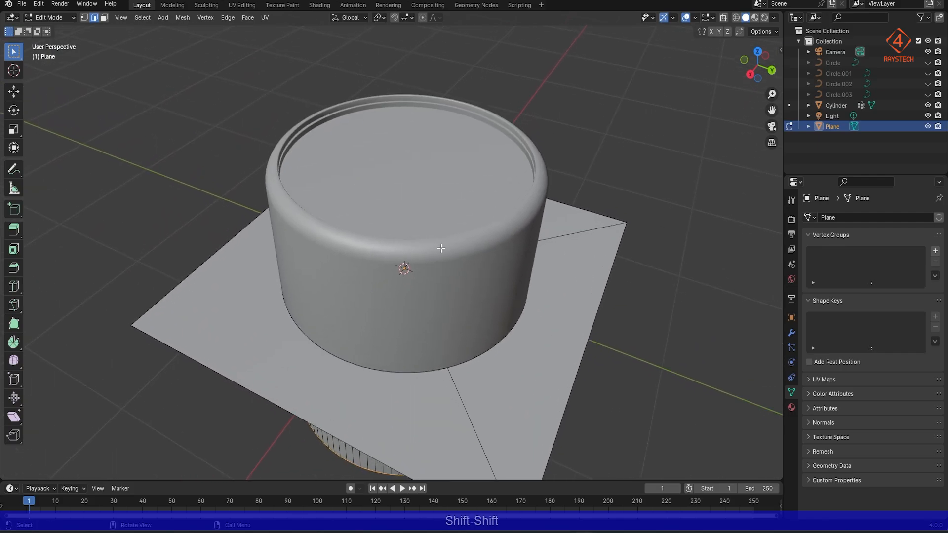
In Object Mode, scale the cylinder down uniformly to about 0.99 so it clears the hole's wall.
key(Tab)
click(467, 281)
key(s)
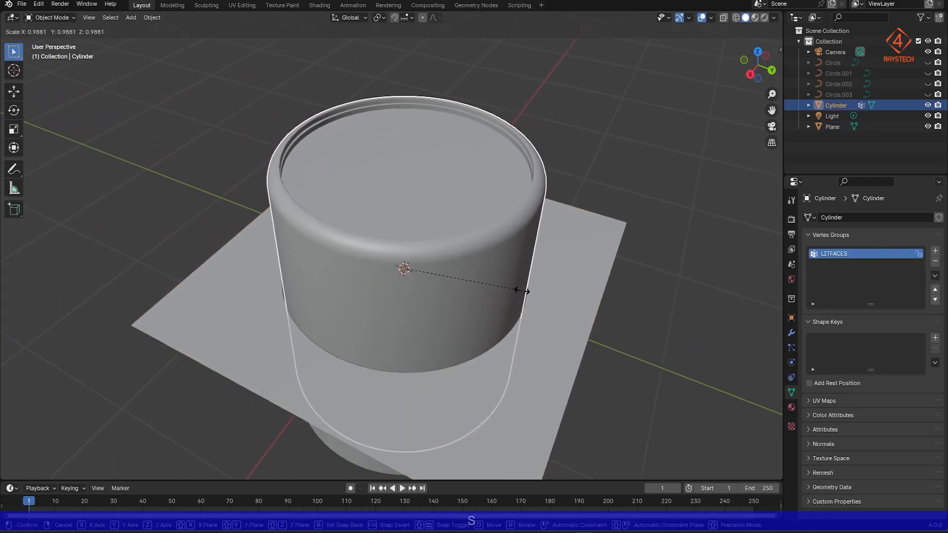
click(519, 287)
Hide the cylinder and bevel the plane's upper hole edge loop about 0.021 m with 4 segments.
key(h)
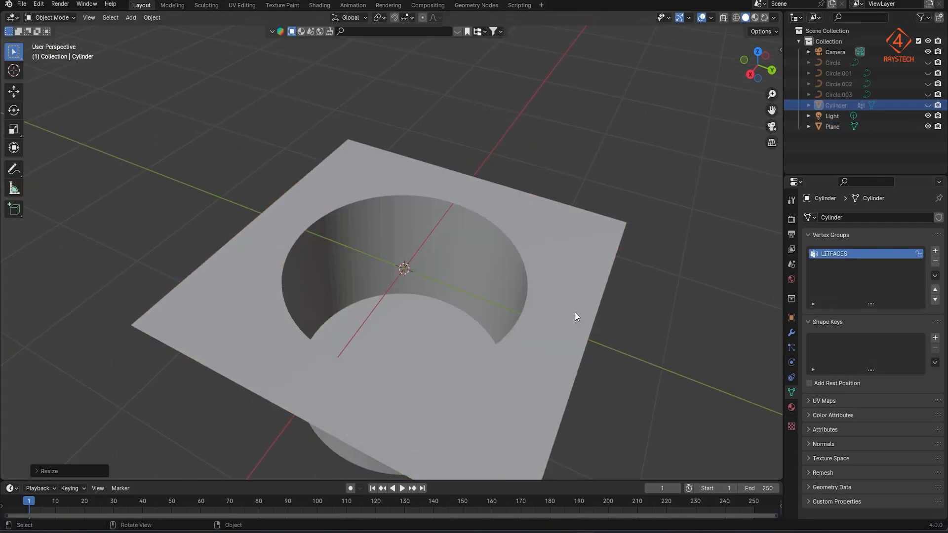
click(504, 366)
key(Tab)
scroll(504, 365, up, 3)
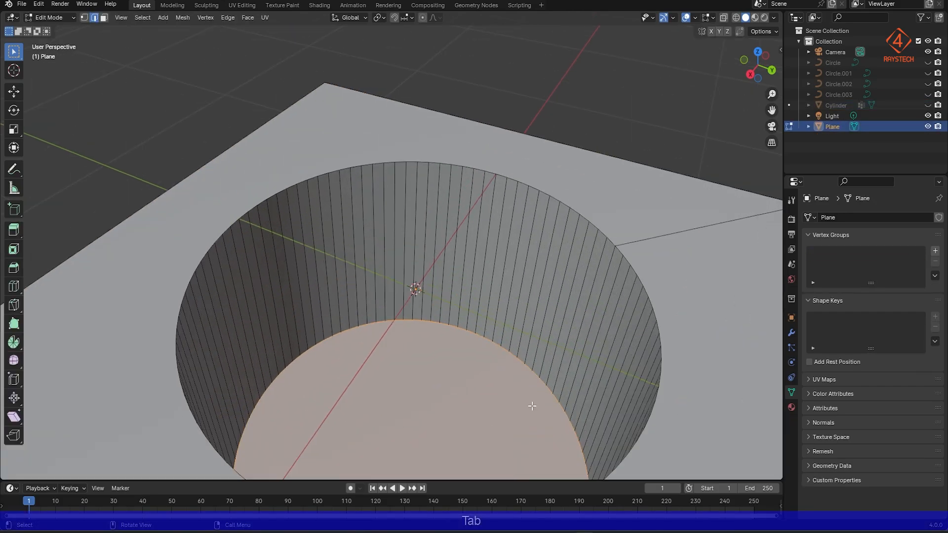
alt+click(652, 303)
alt+shift+click(610, 250)
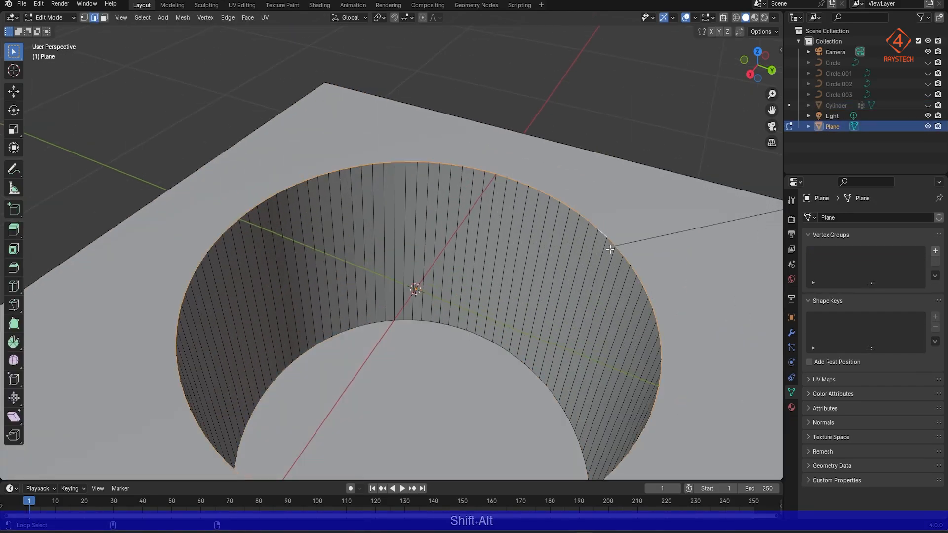
key(ctrl+b)
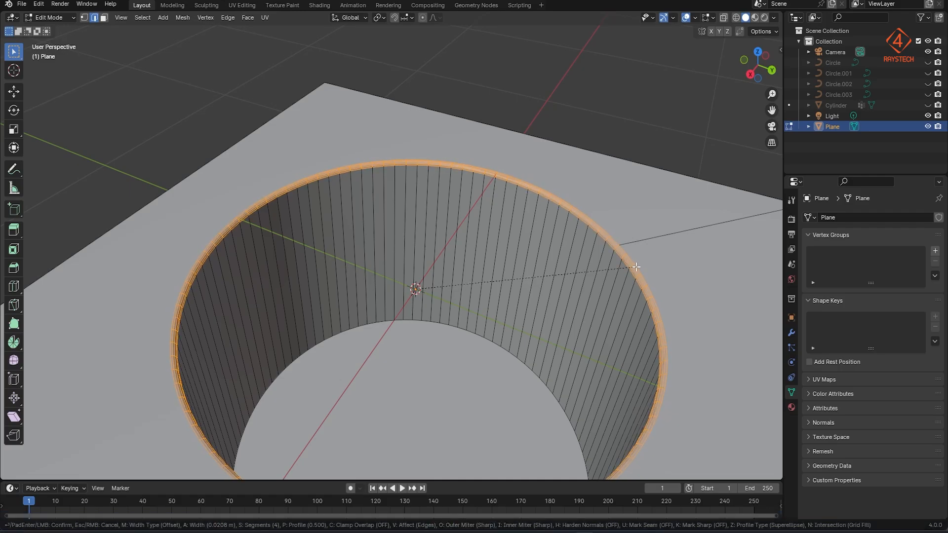
key(Return)
key(Return)
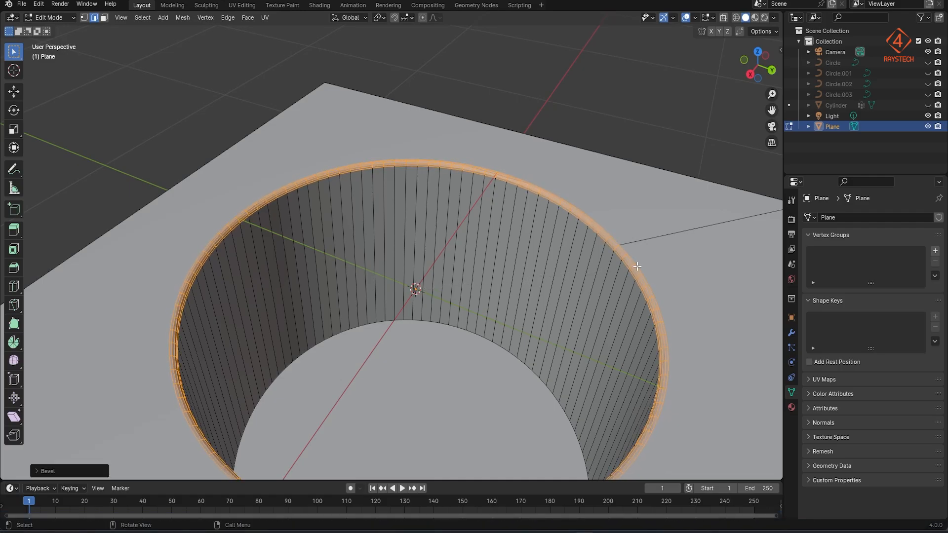
Return to Object Mode and apply smooth shading to the plane.
key(Tab)
right_click(618, 233)
click(618, 235)
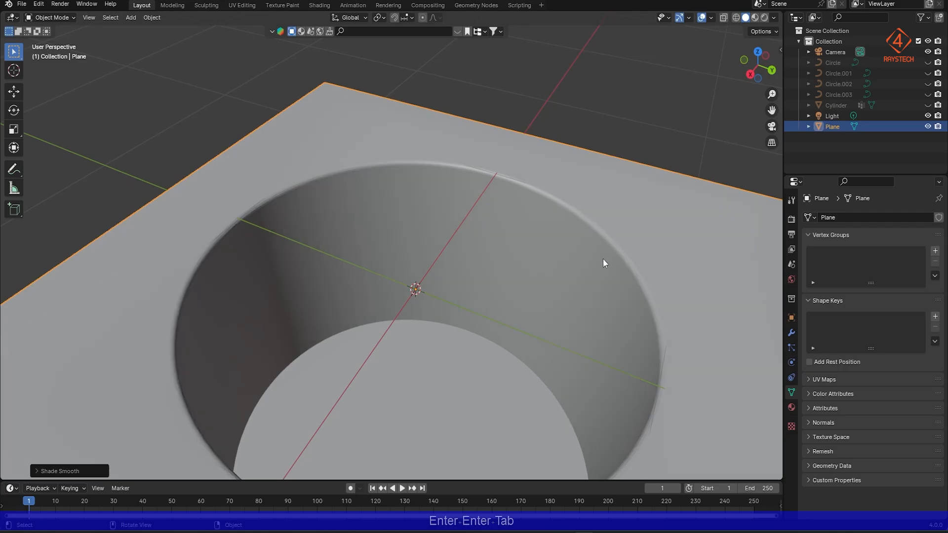
middle_drag(603, 259, 536, 307)
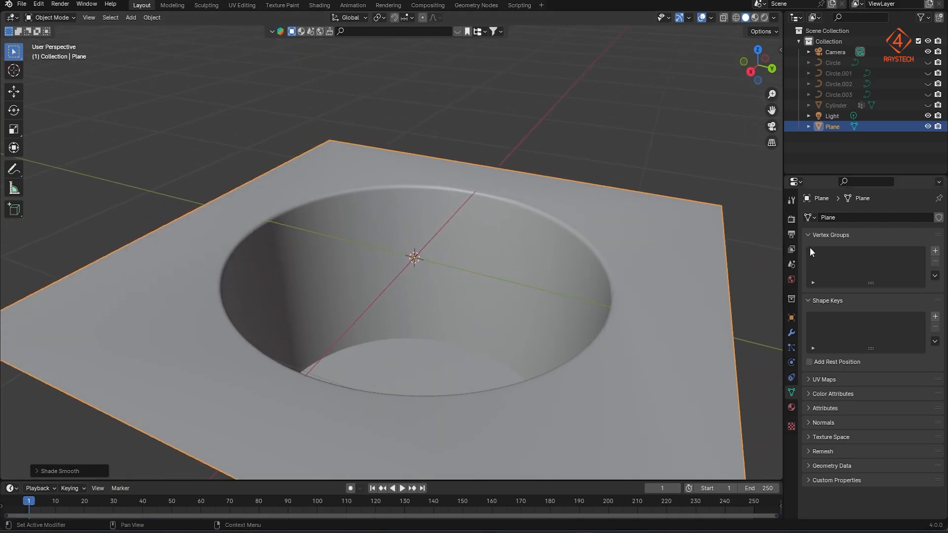
Show the cylinder again and scale it up uniformly to about 1.01 within the hole.
click(928, 106)
key(s)
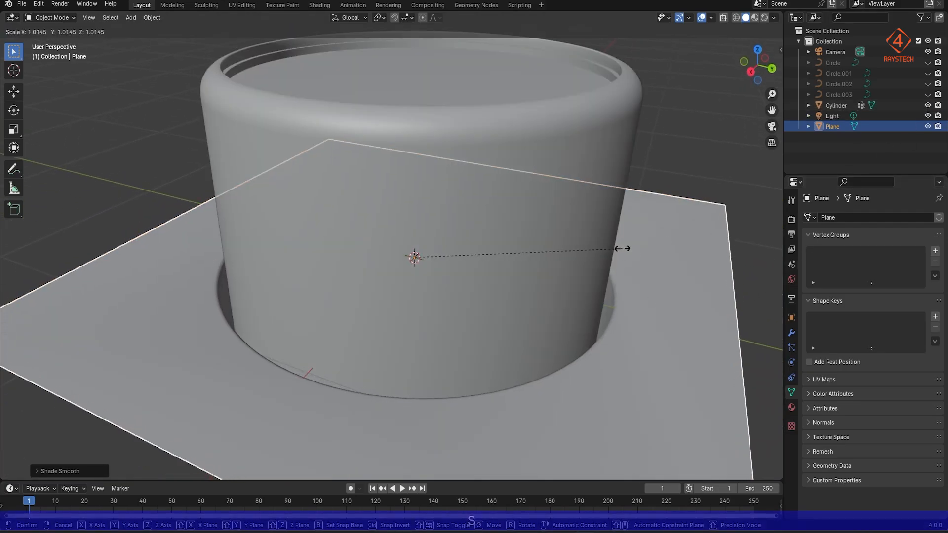
right_click(624, 249)
click(623, 252)
key(s)
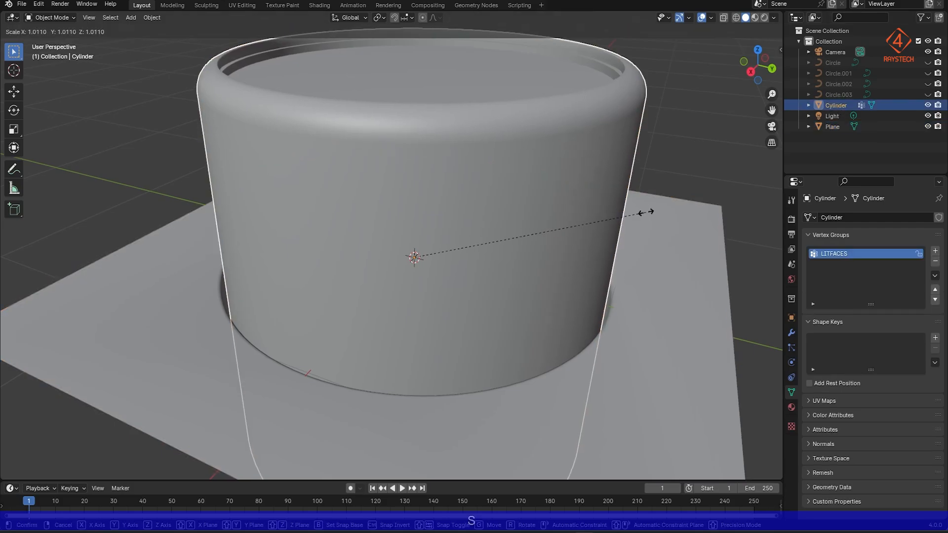
click(646, 212)
Show the central circle and the three teardrop curves again on the cylinder.
drag(928, 94, 930, 63)
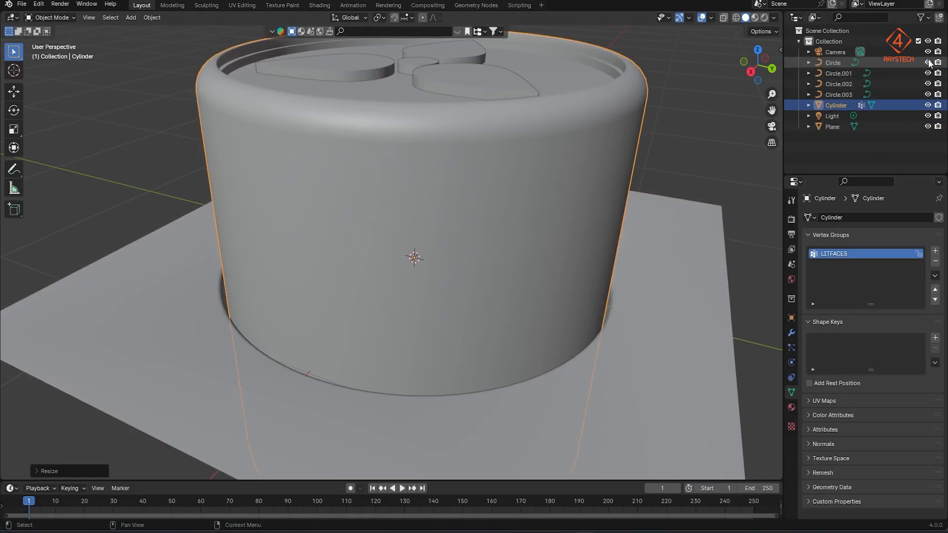
scroll(523, 223, down, 4)
middle_drag(524, 223, 511, 238)
shift+middle_drag(511, 237, 508, 210)
Switch the viewport to rendered shading and set the render engine to Cycles with GPU Compute as the device.
click(765, 18)
click(791, 201)
click(792, 220)
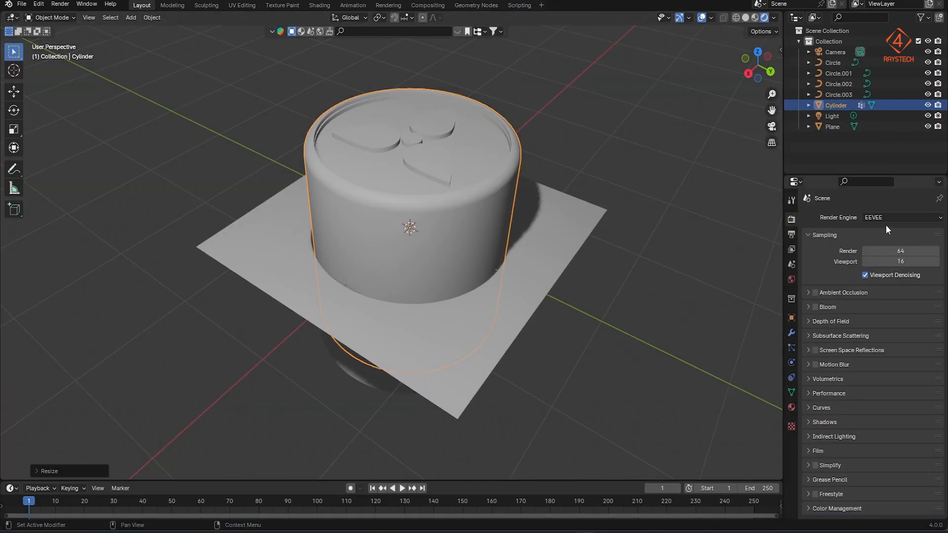
click(886, 218)
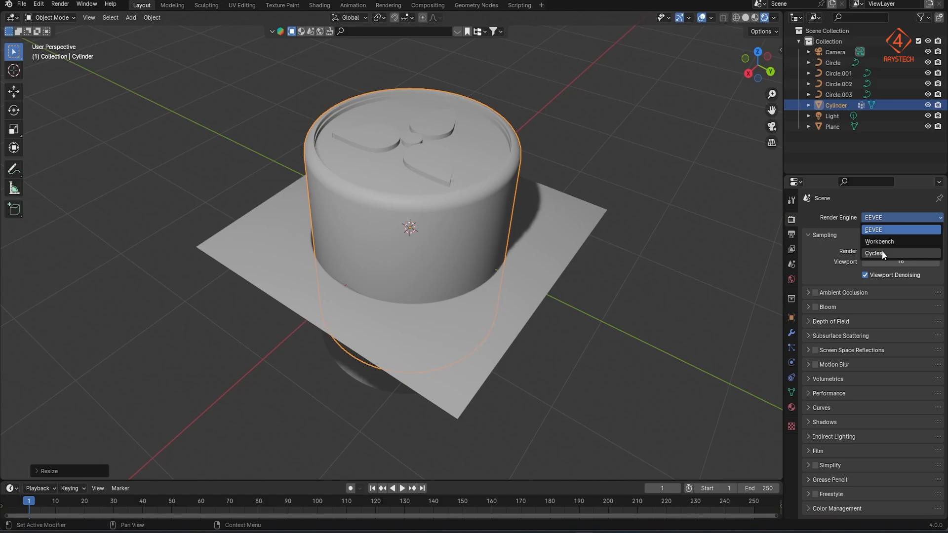
click(882, 252)
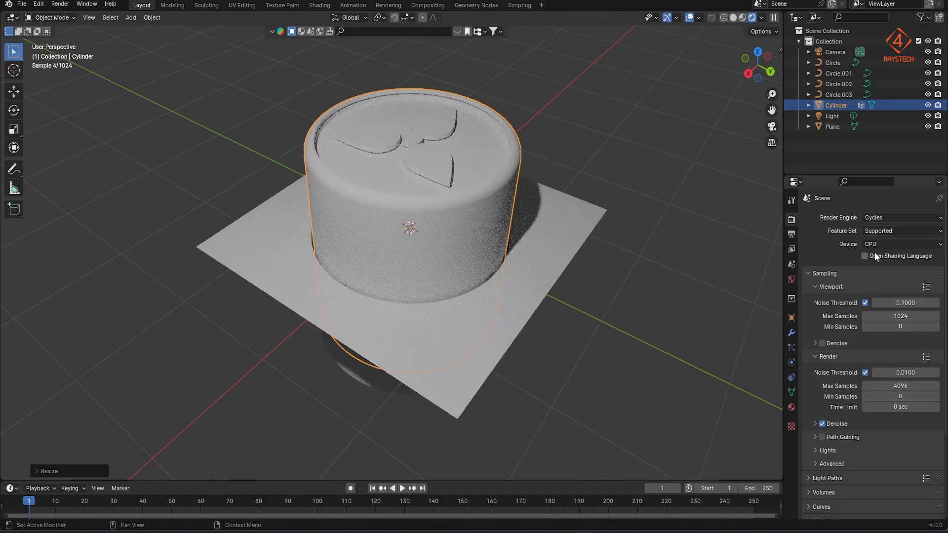
click(879, 245)
click(881, 267)
Disable the viewport noise threshold and set the viewport samples to 20.
click(865, 292)
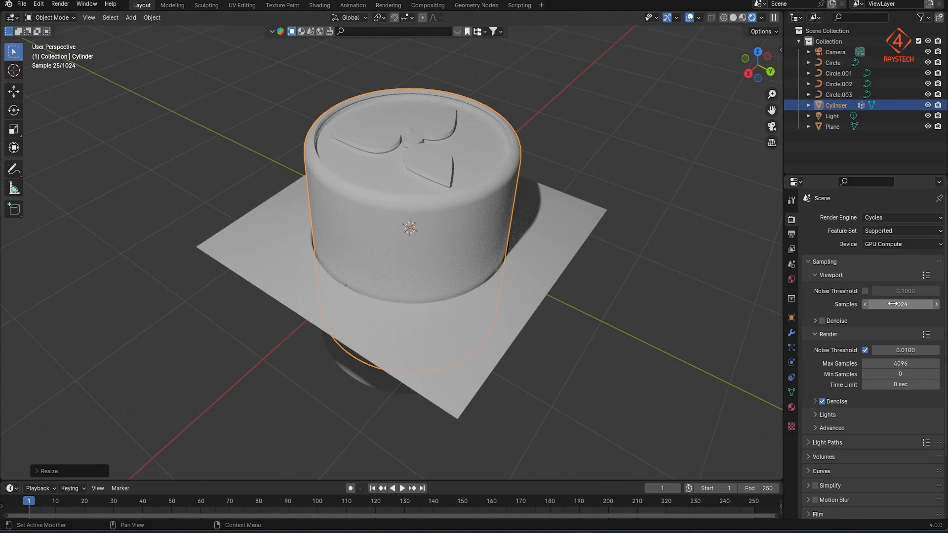
click(894, 305)
text(20)
key(Return)
Use an Environment Texture for the world color and load 20.hdr from the HDRI folder.
click(792, 280)
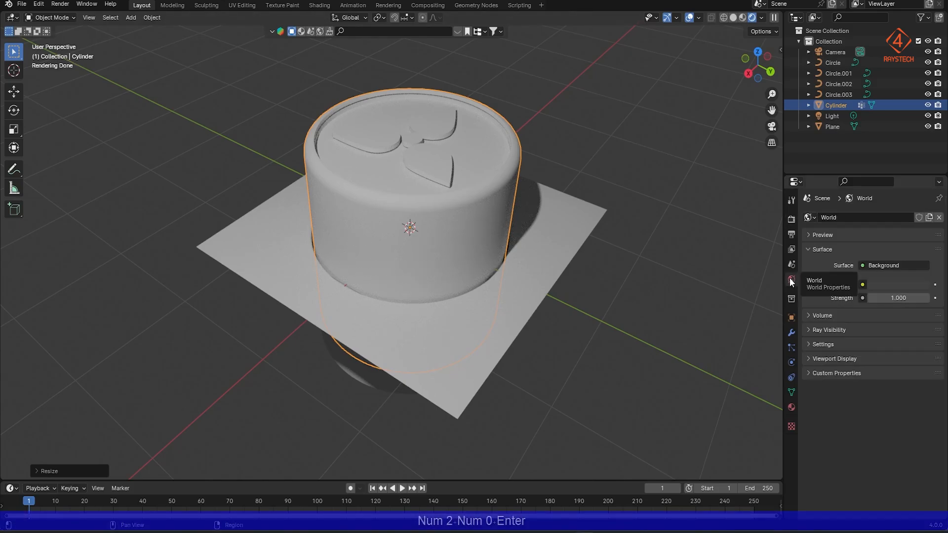
click(862, 285)
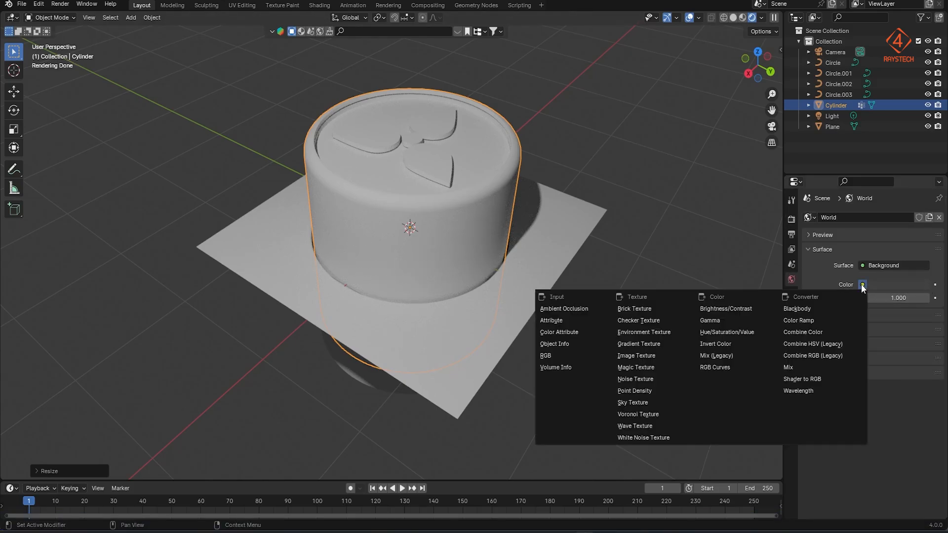
click(668, 336)
click(909, 298)
click(599, 298)
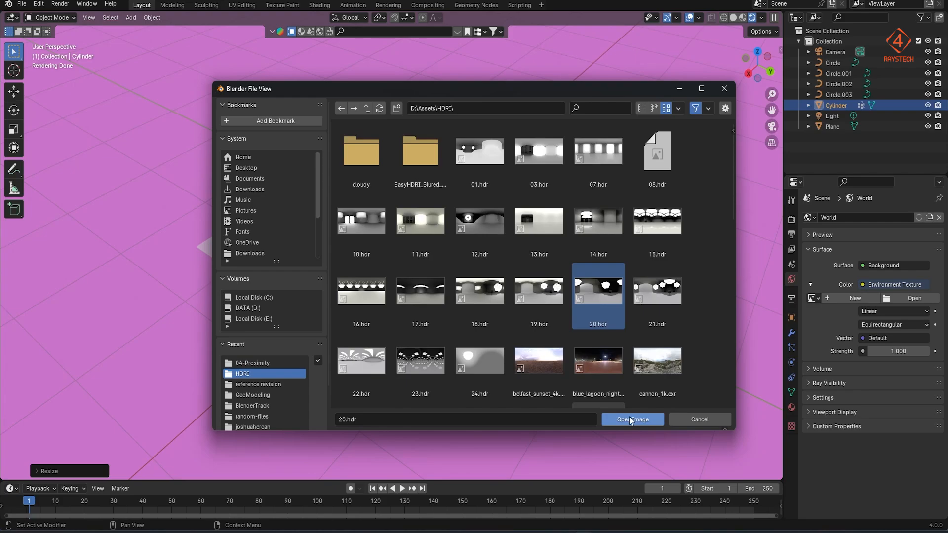
click(629, 418)
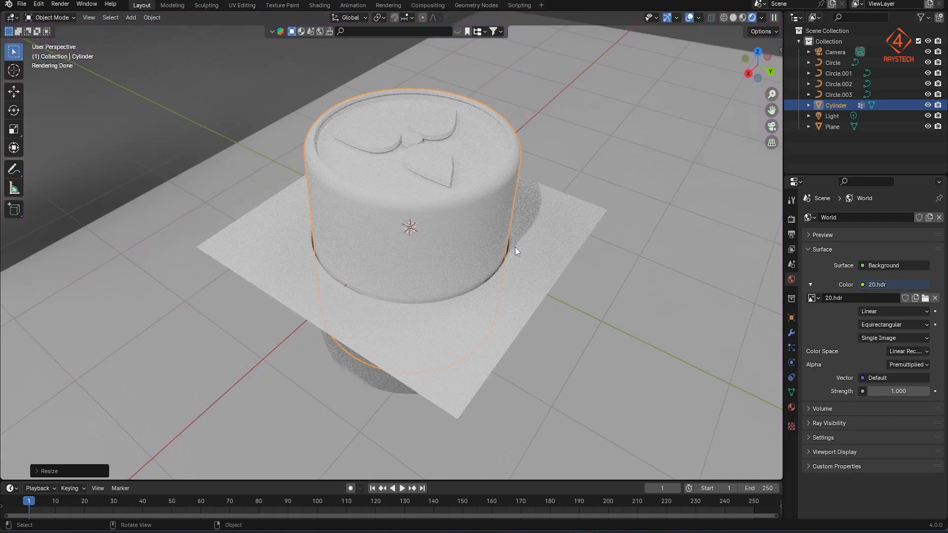
Give the plane a material with base color hex 535D5C and adjust its metallic and roughness values together.
scroll(475, 191, up, 1)
shift+middle_drag(492, 200, 467, 206)
click(559, 266)
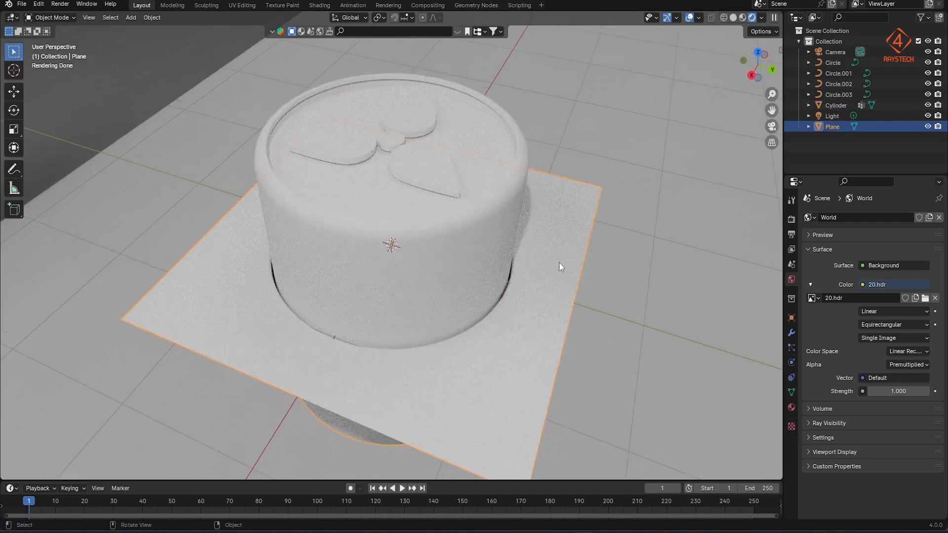
click(791, 407)
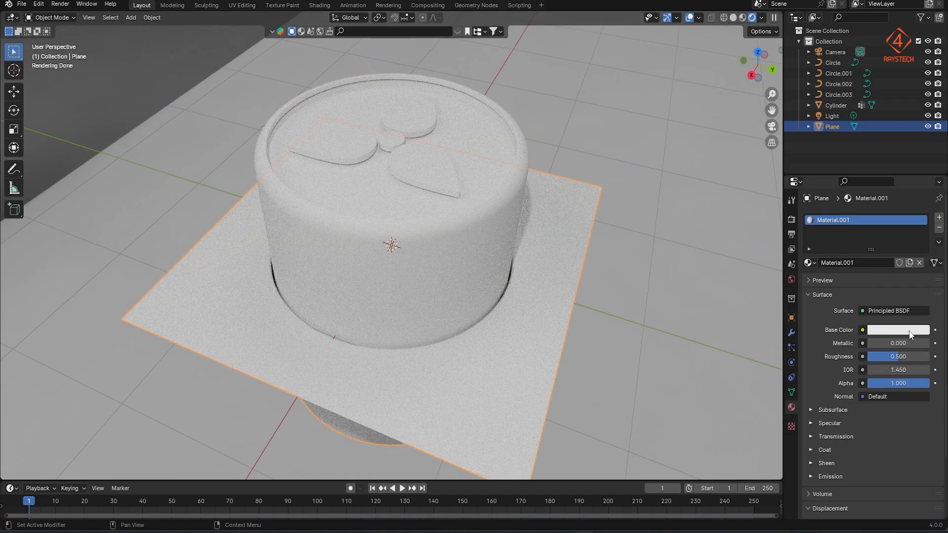
click(911, 335)
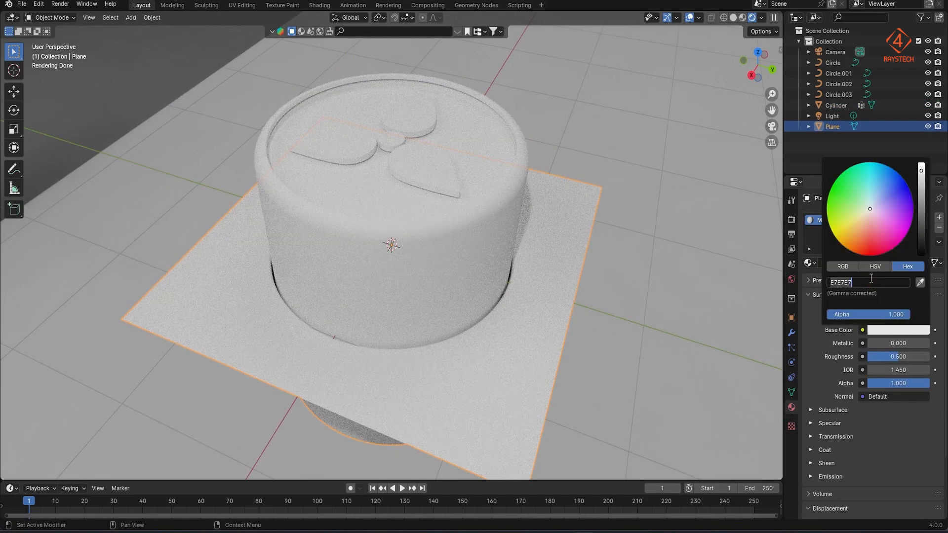
text(535d5c)
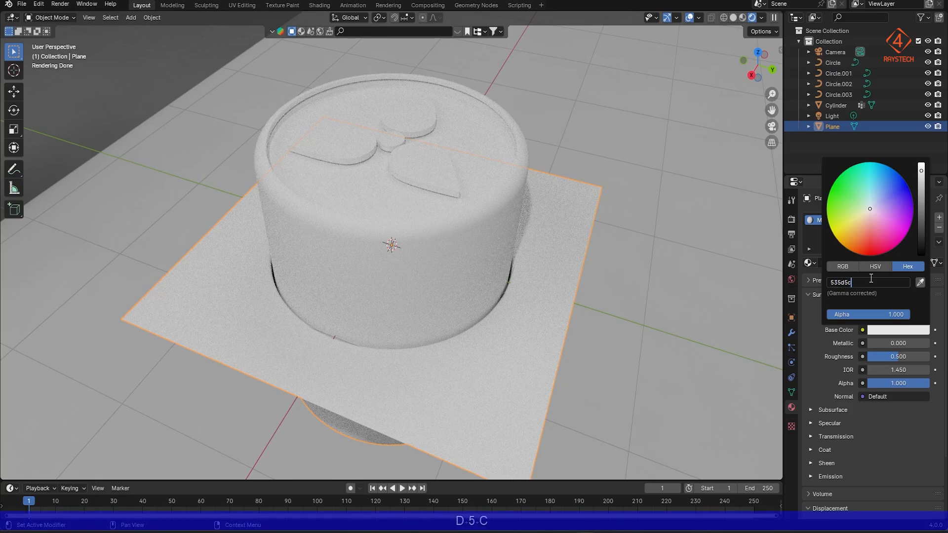
key(Return)
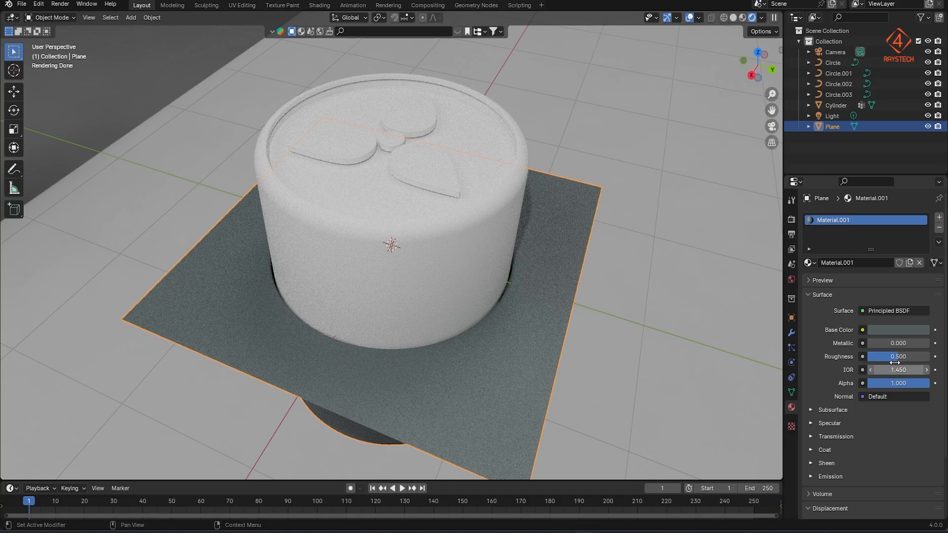
mouse_move(887, 344)
mouse_down()
mouse_move(931, 345)
mouse_move(885, 357)
mouse_up()
Give the cylinder a new material with base color hex 09BC8A.
click(442, 252)
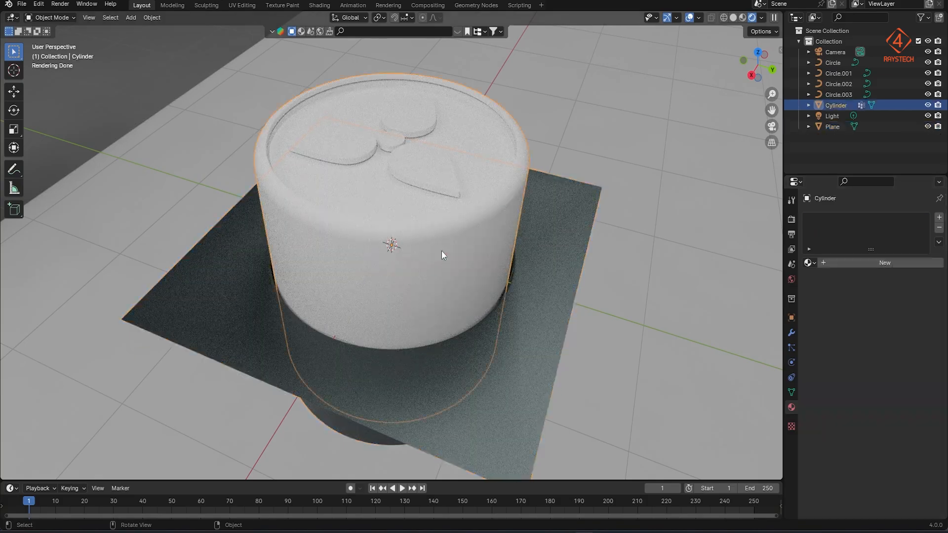
click(884, 262)
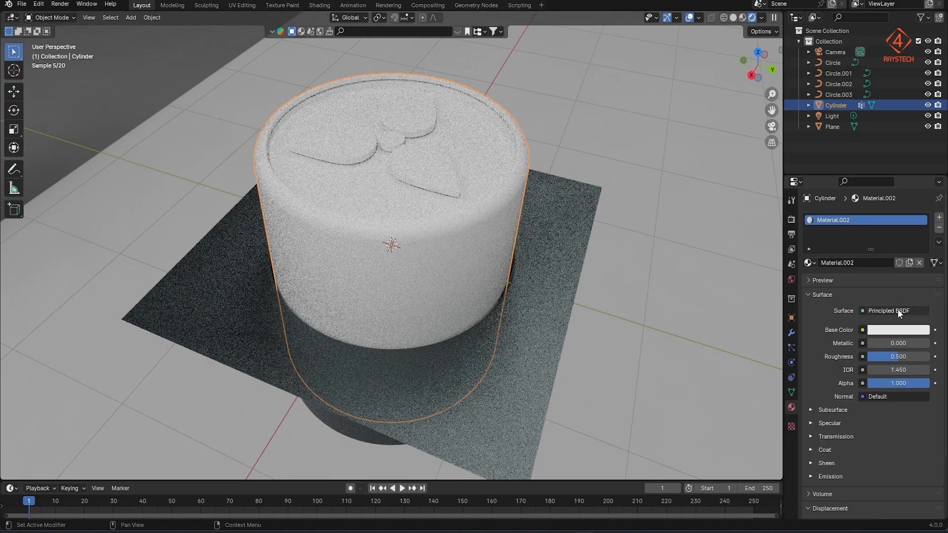
click(902, 329)
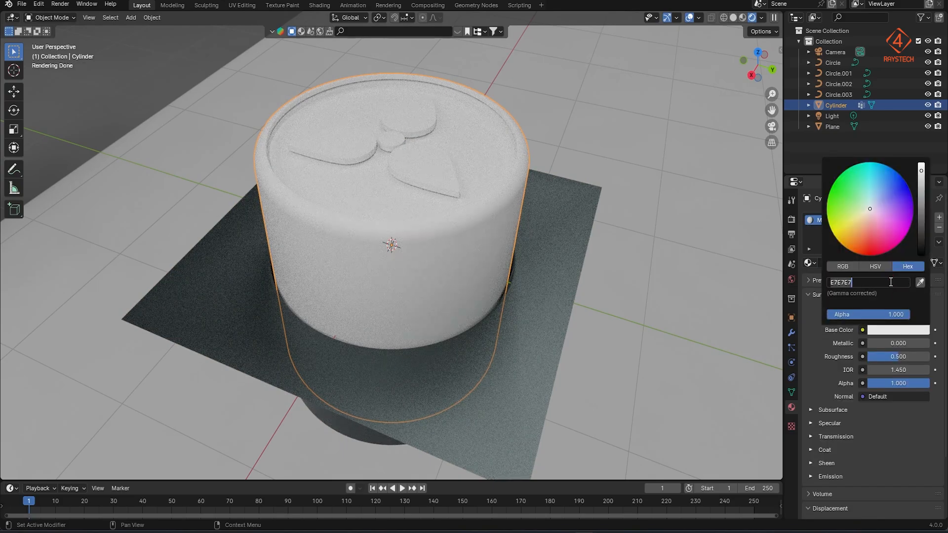
text(09bc)
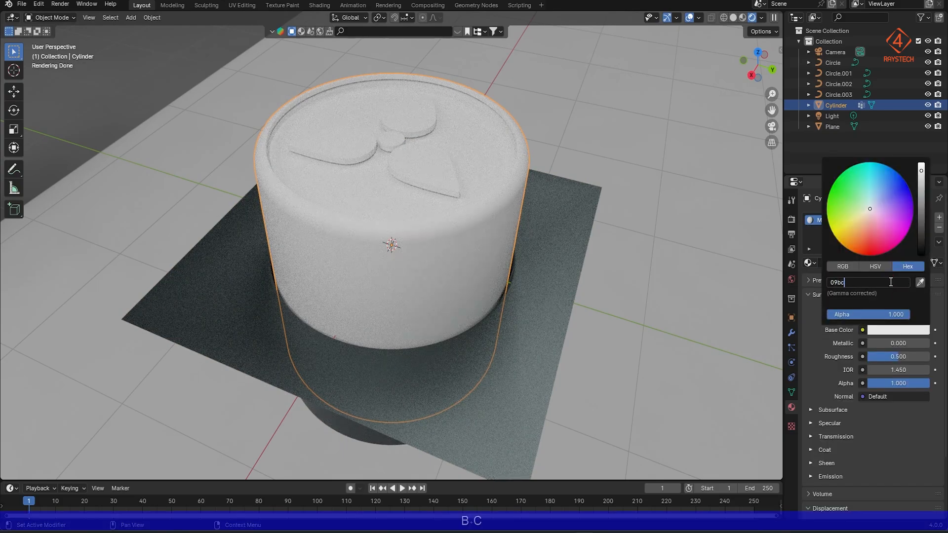
text(8a)
key(Return)
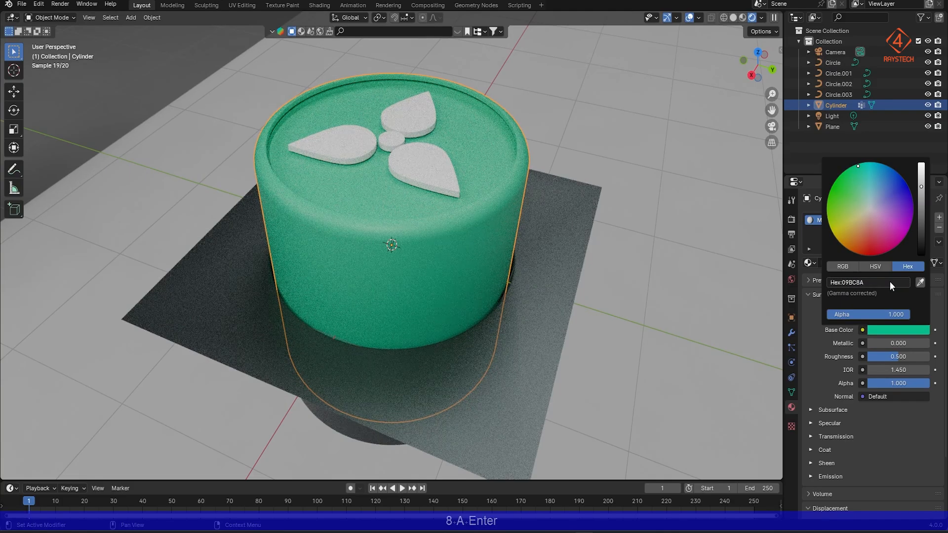
Give the Circle.002 teardrop a new material with base color hex 01553B.
click(356, 147)
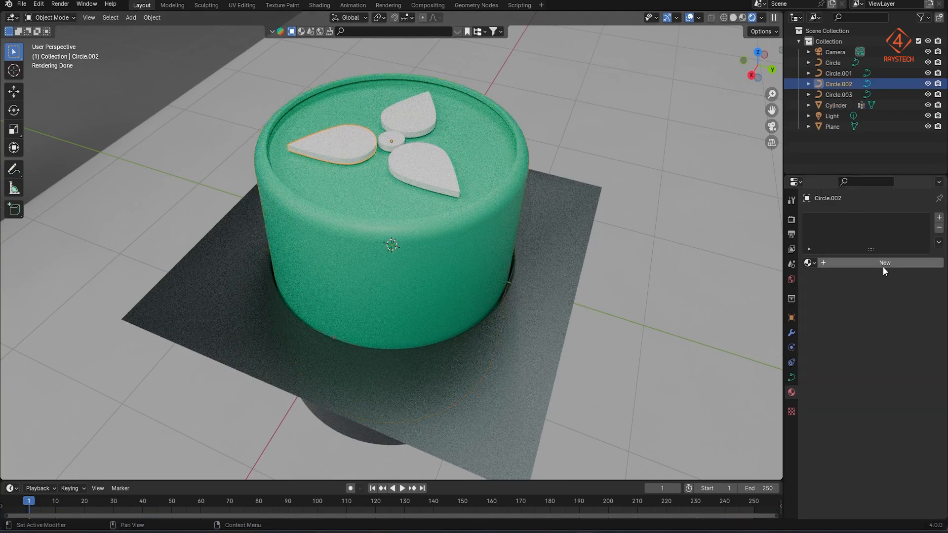
click(884, 265)
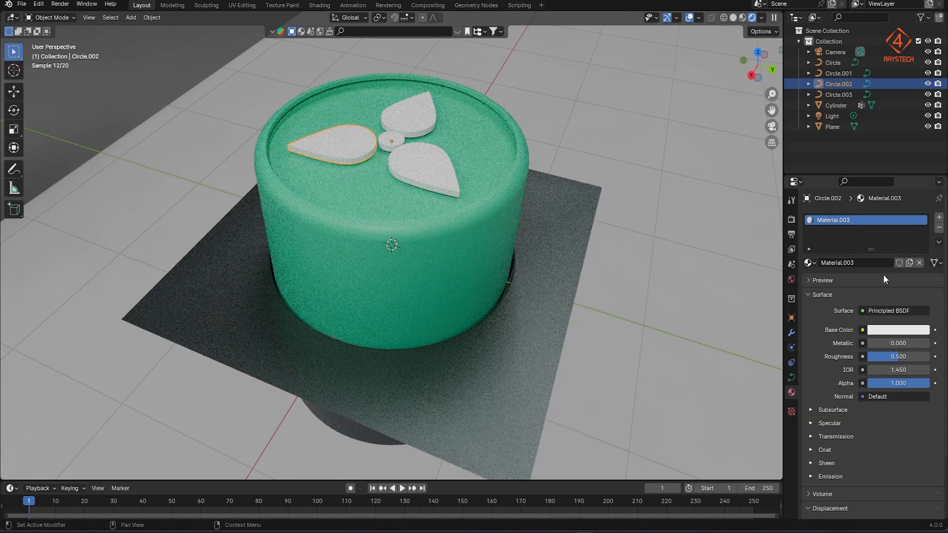
click(893, 330)
text(01553B)
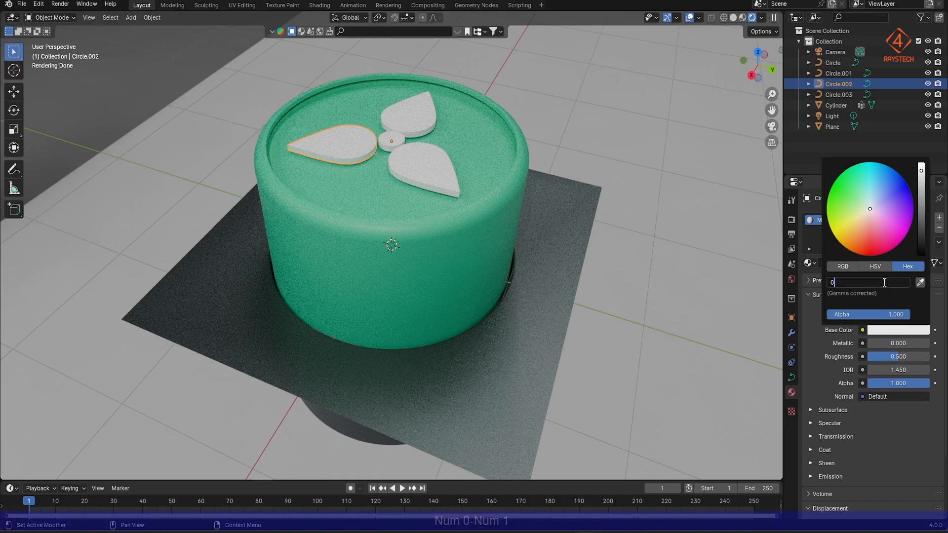
key(Return)
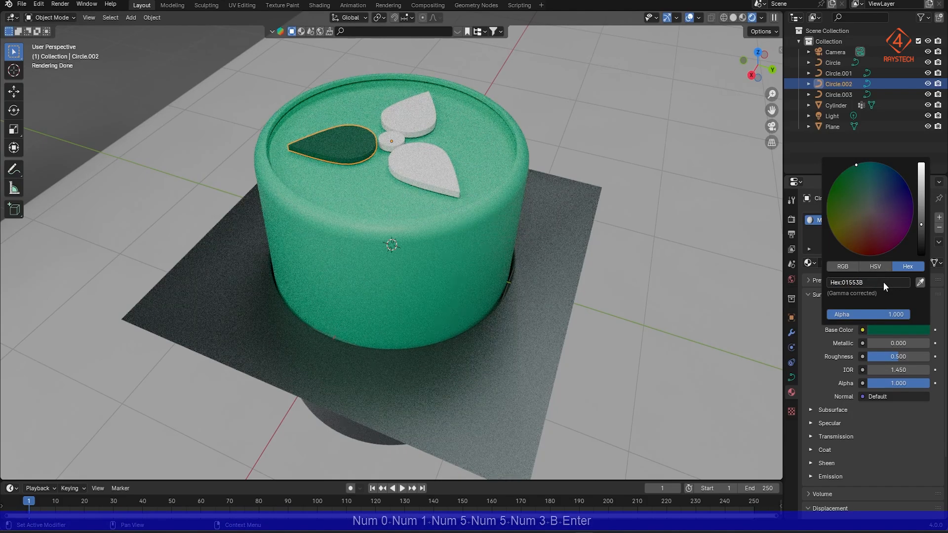
Link the dark green teardrop's material to the other two teardrops and the emblem's center disc.
click(408, 128)
shift+click(399, 138)
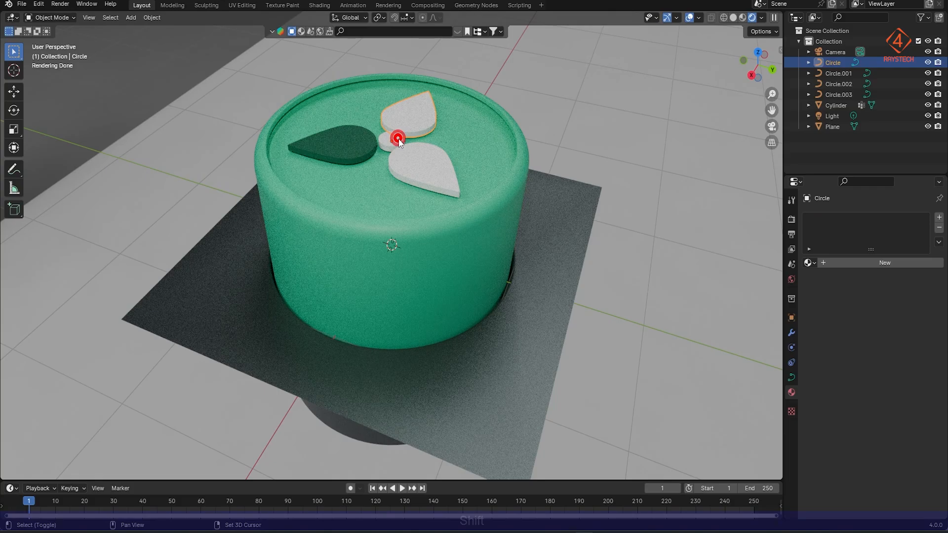
shift+click(414, 158)
shift+click(354, 137)
key(ctrl+l)
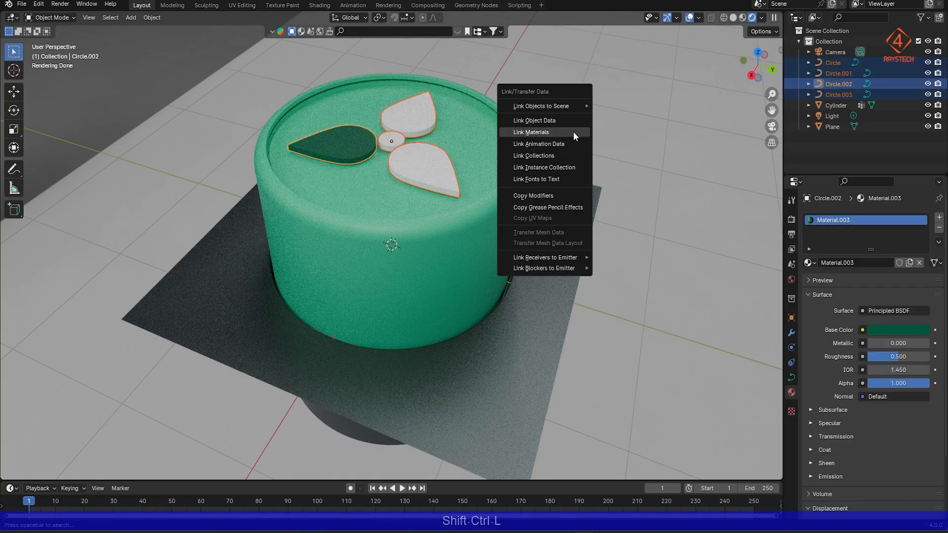
click(573, 132)
Add a second material slot with a new material to the cylinder and set its emission strength to 5.
click(499, 150)
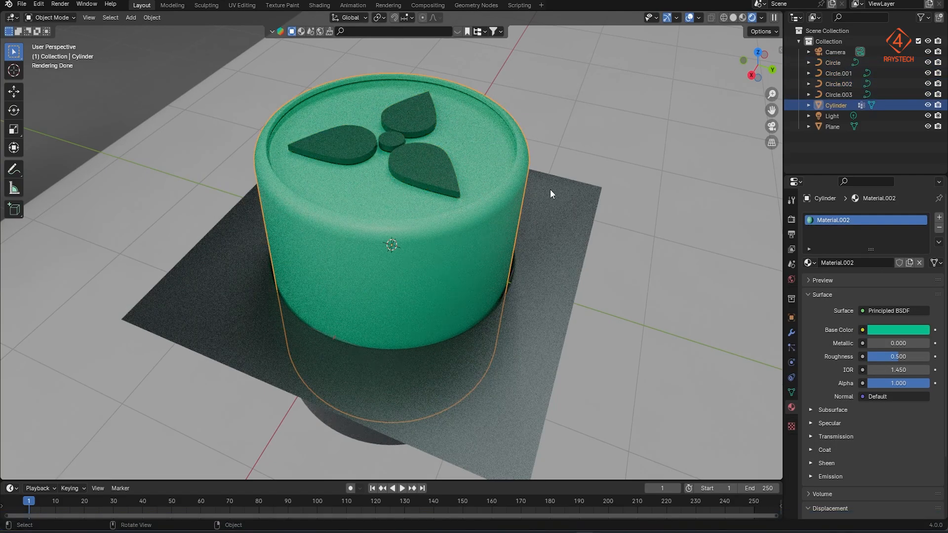
click(939, 217)
click(869, 277)
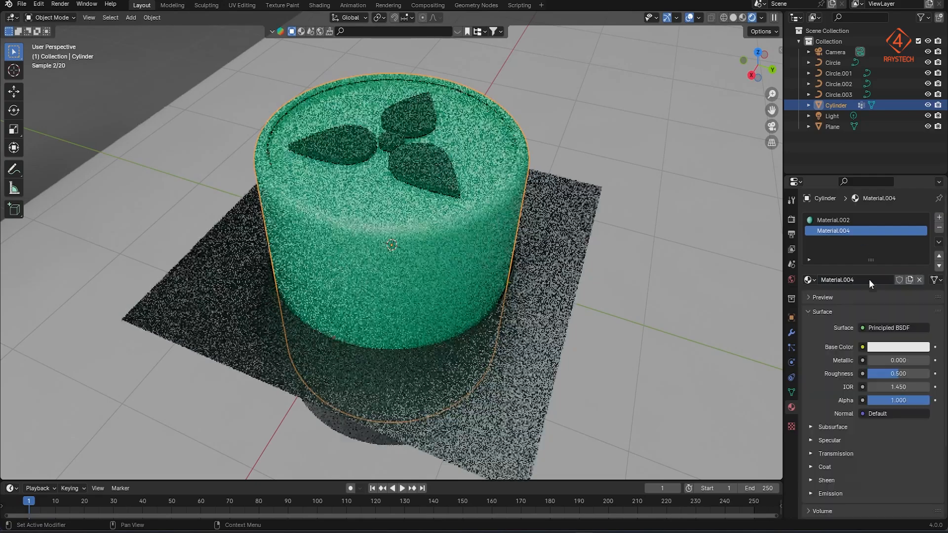
scroll(903, 472, down, 3)
click(813, 429)
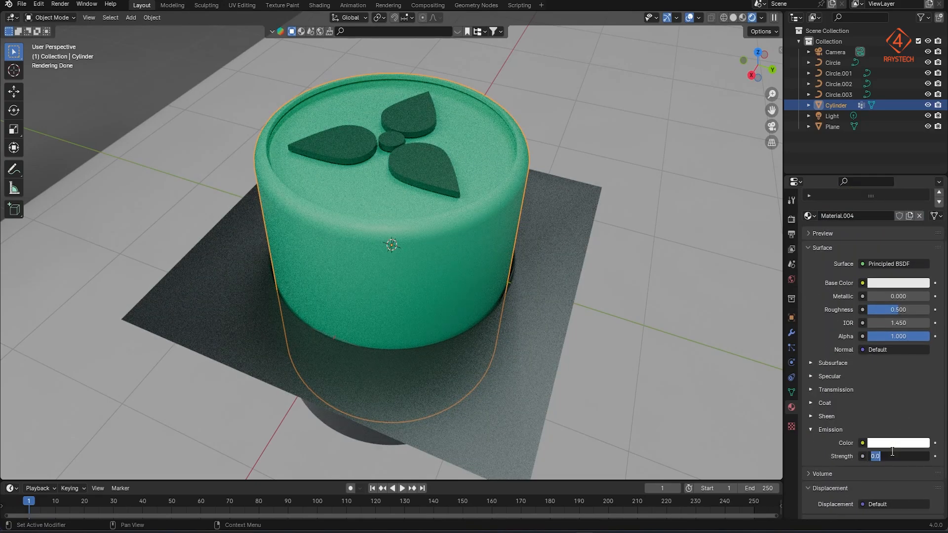
text(5)
key(Return)
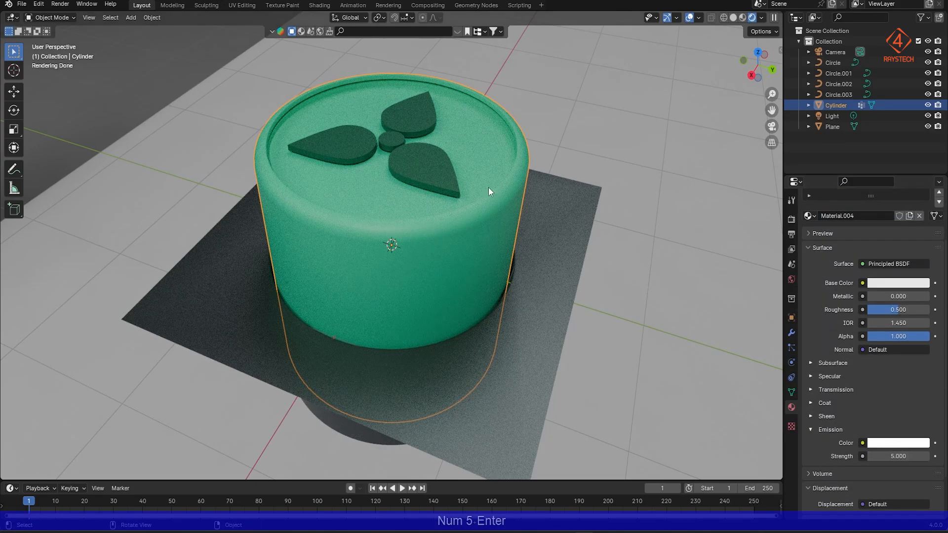
Assign the emissive Material.004 to the selected ring of faces inside the cylinder's rim.
key(Tab)
key(Tab)
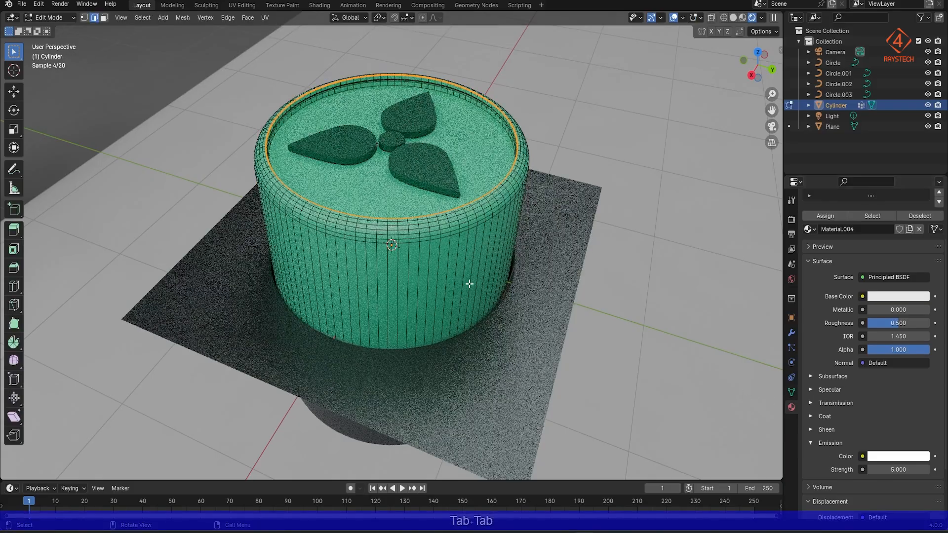
click(792, 392)
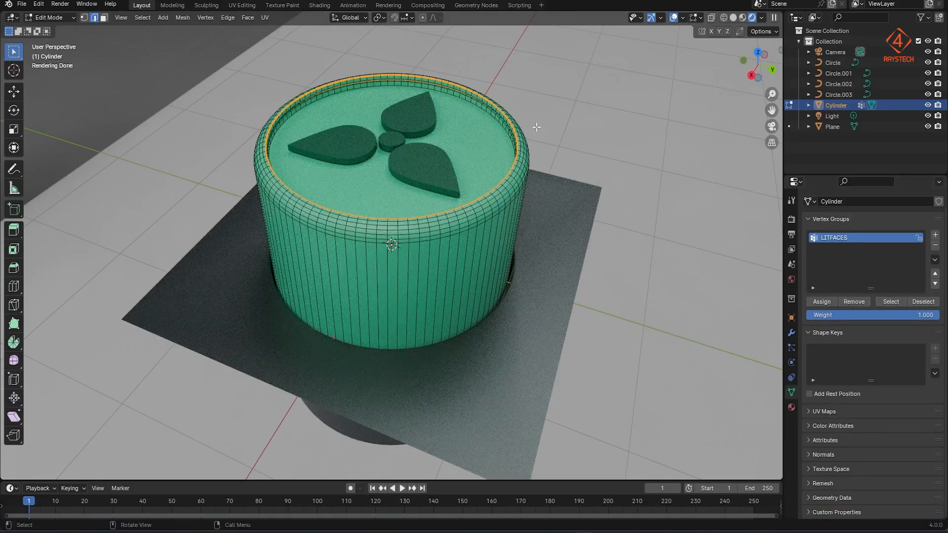
scroll(505, 152, up, 5)
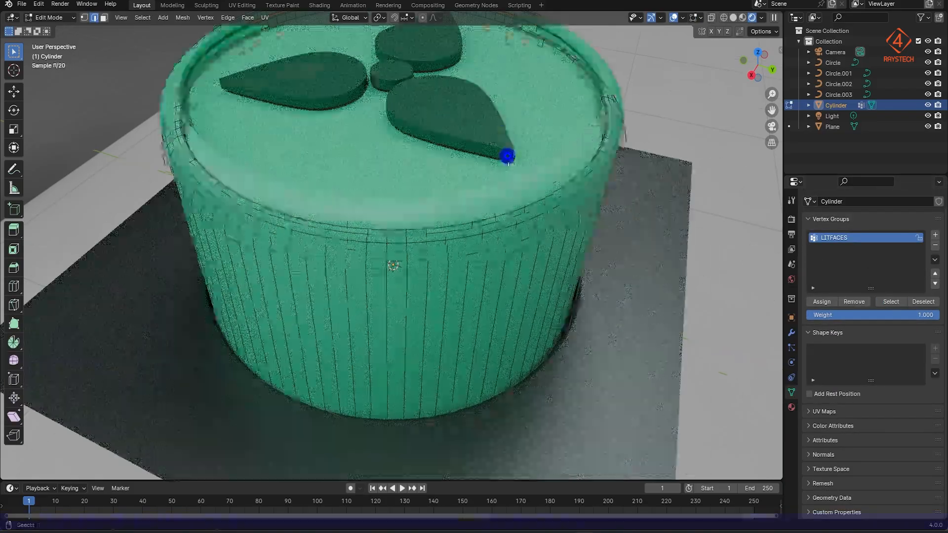
middle_drag(506, 153, 504, 174)
shift+middle_drag(505, 174, 505, 205)
scroll(506, 205, up, 1)
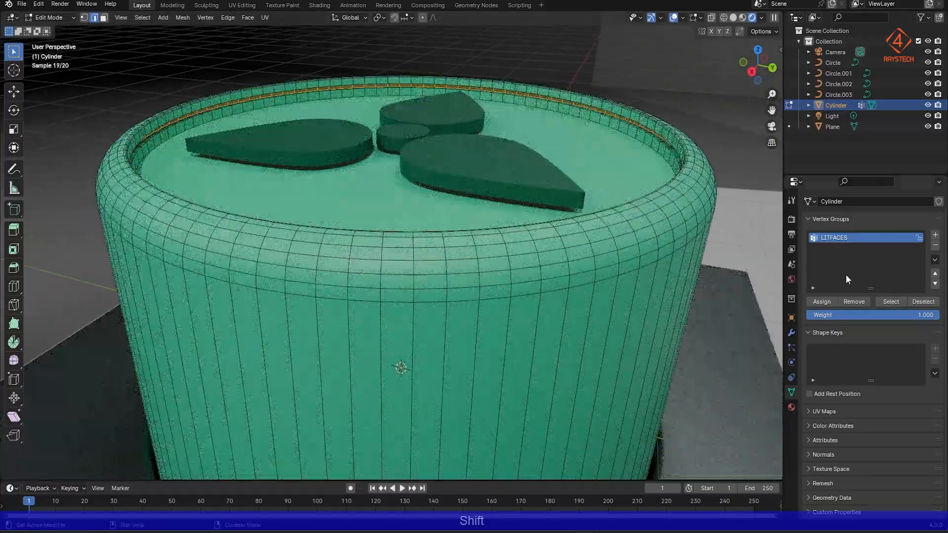
click(792, 407)
click(828, 263)
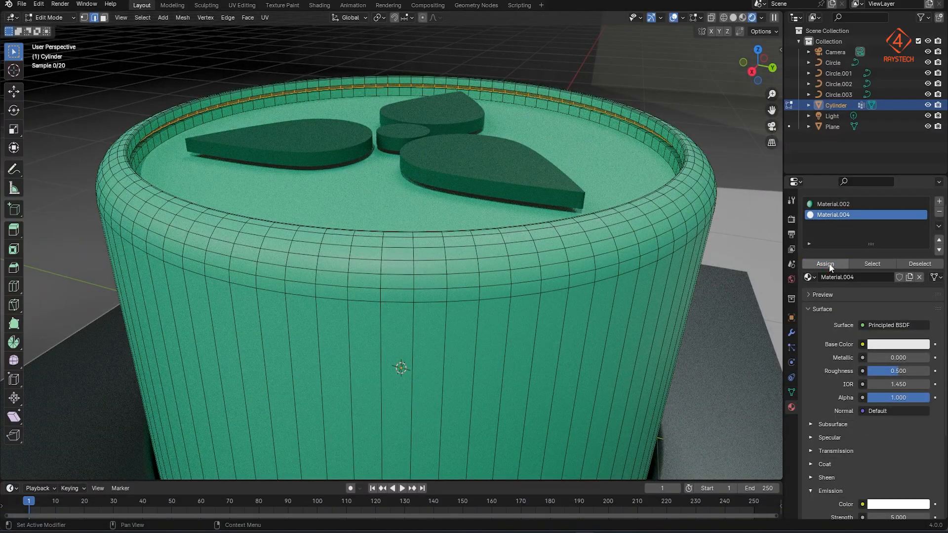
Hide the Light object and delete it from the scene.
middle_drag(517, 148, 500, 181)
scroll(534, 182, down, 3)
click(928, 116)
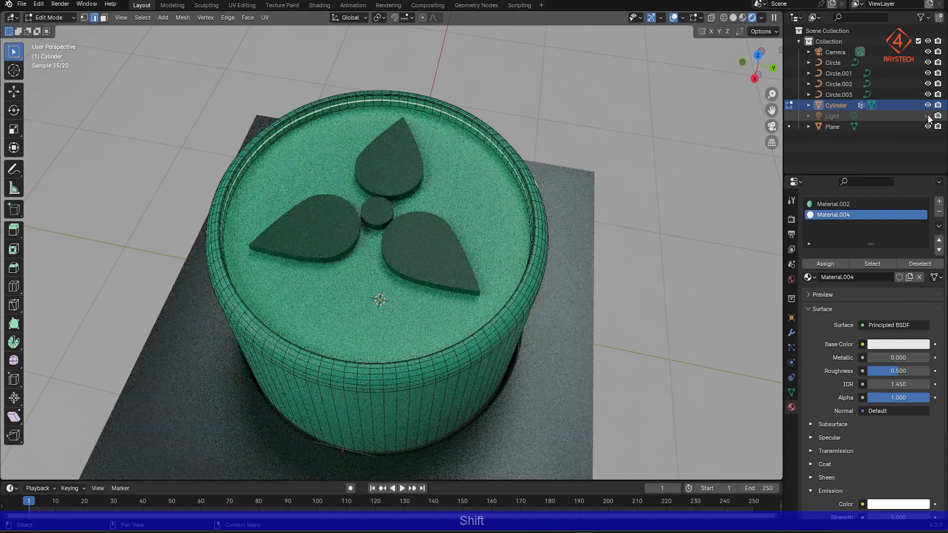
click(834, 115)
key(Delete)
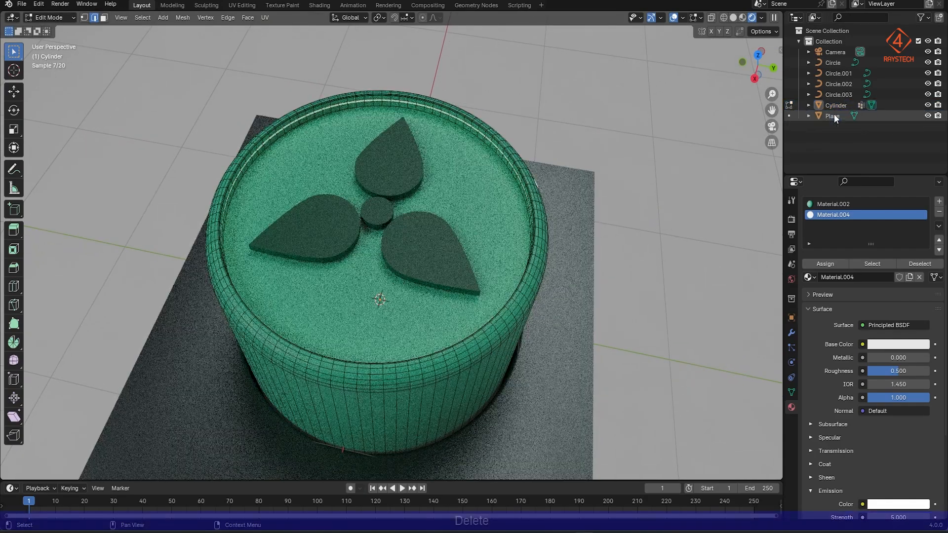
Set the emission strength of the cylinder's Material.004 to 30 and return to Object Mode.
scroll(849, 323, down, 1)
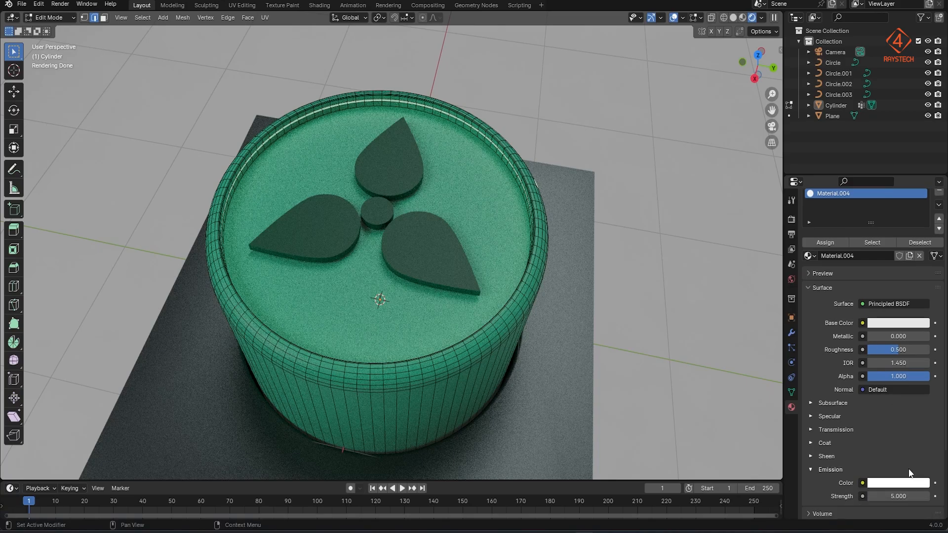
drag(889, 496, 914, 497)
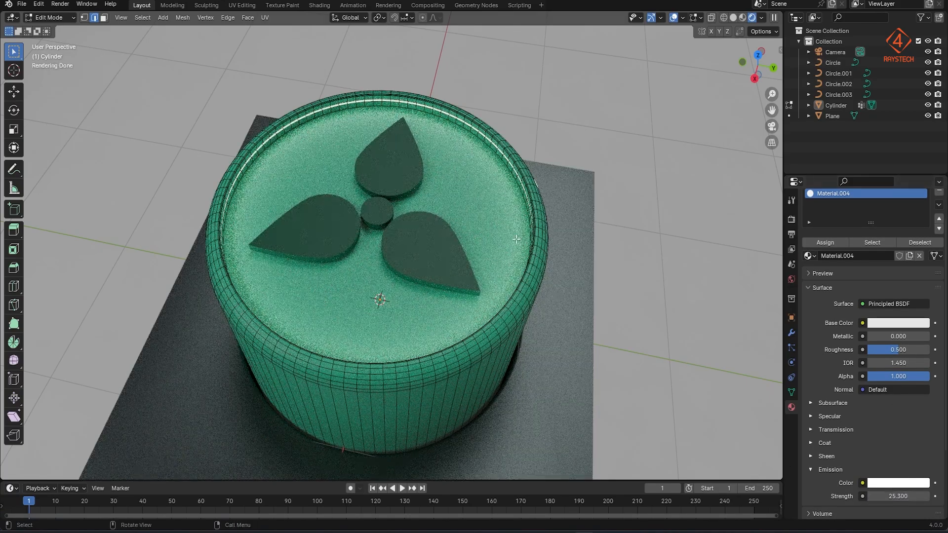
click(889, 496)
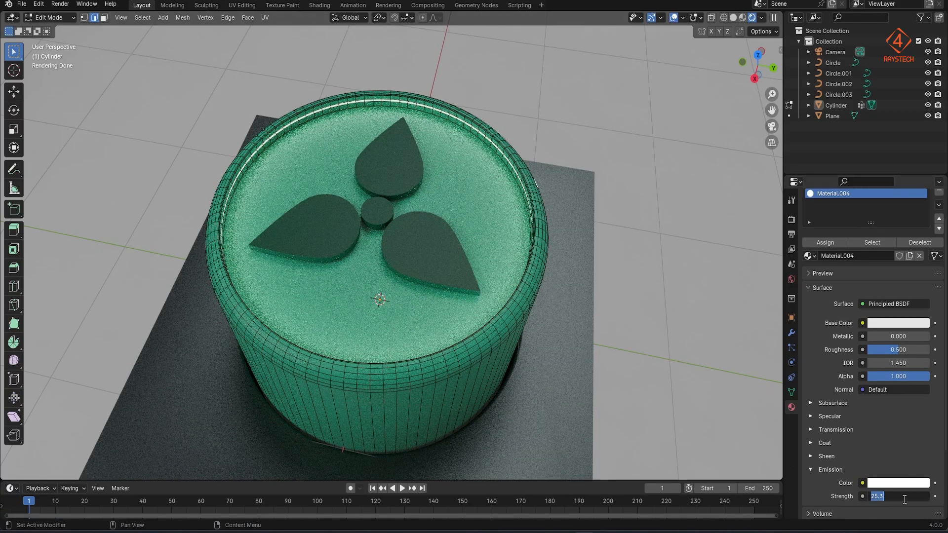
text(30)
key(Return)
key(Tab)
scroll(464, 270, down, 1)
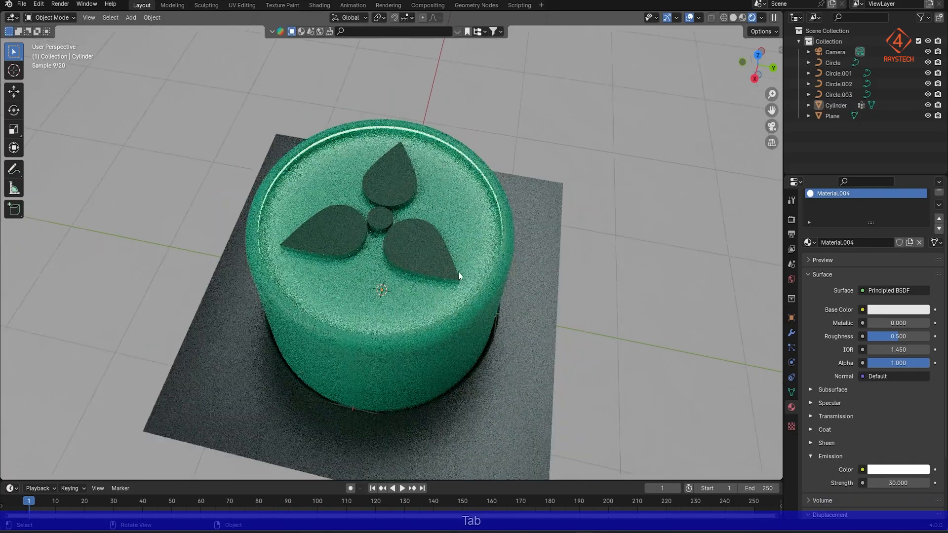
middle_drag(458, 272, 430, 244)
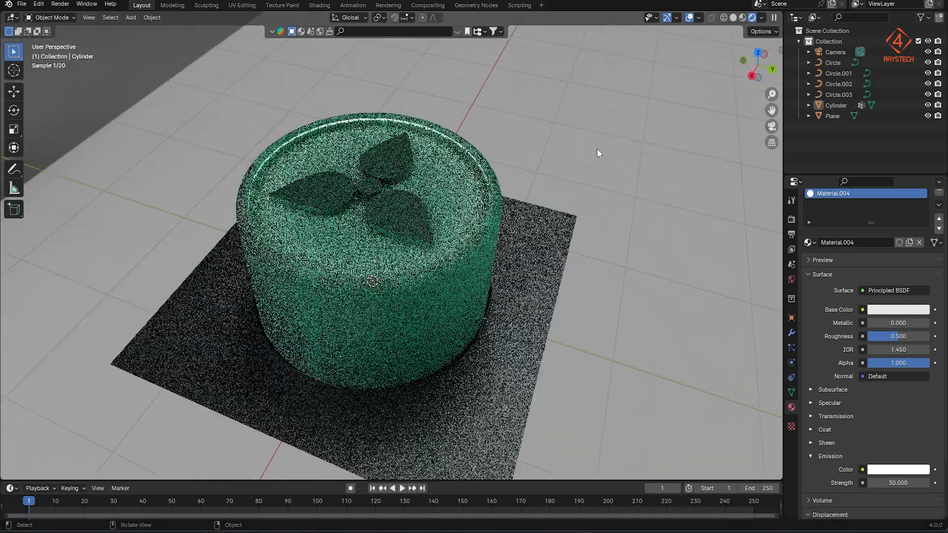
Switch the viewport back to solid shading and enlarge the timeline area.
click(734, 17)
middle_drag(452, 276, 436, 290)
drag(305, 481, 327, 362)
scroll(396, 229, down, 2)
mouse_move(424, 202)
shift+middle_down()
mouse_move(434, 170)
mouse_move(448, 182)
mouse_move(433, 201)
shift+middle_up()
Move the three teardrops, the center disc and the cylinder into a new collection named elements.
click(434, 167)
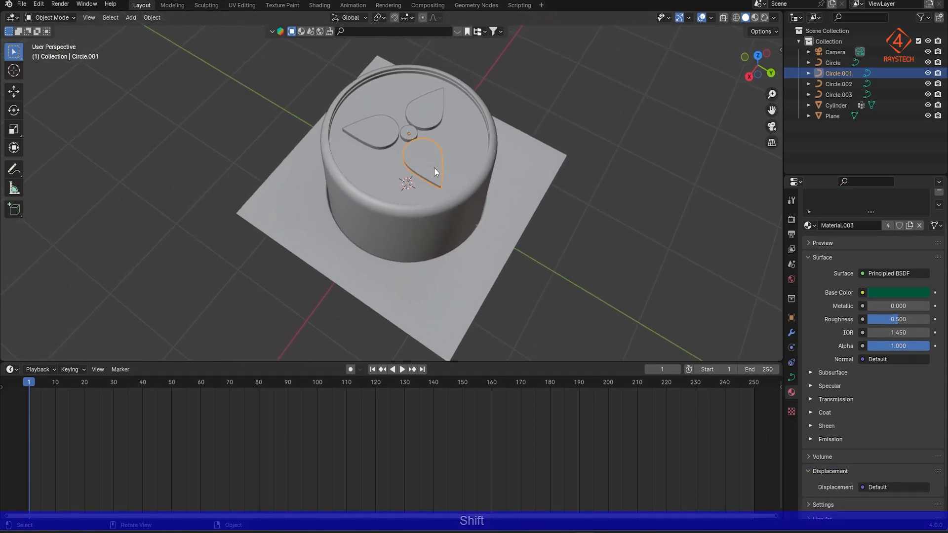
shift+click(432, 114)
shift+click(405, 139)
shift+click(381, 132)
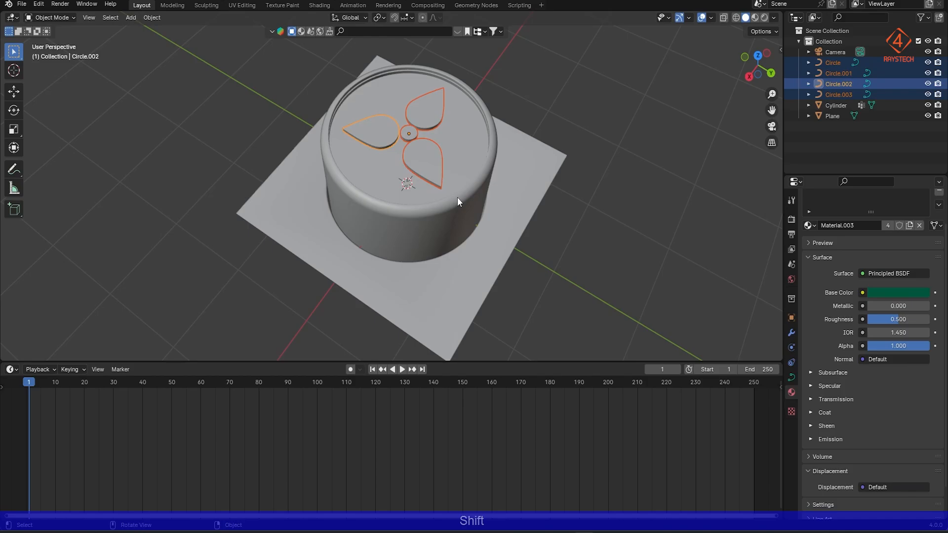
shift+click(470, 164)
key(m)
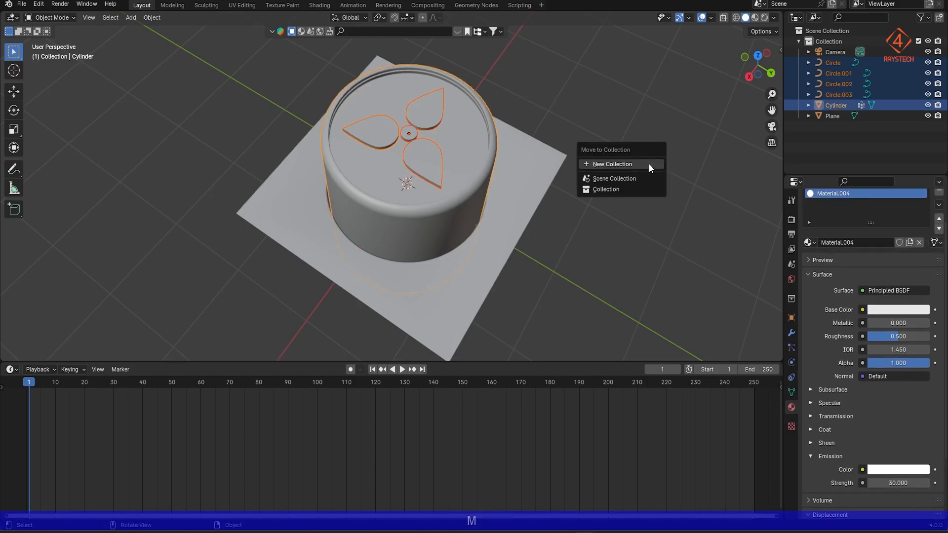
click(650, 165)
text(elements)
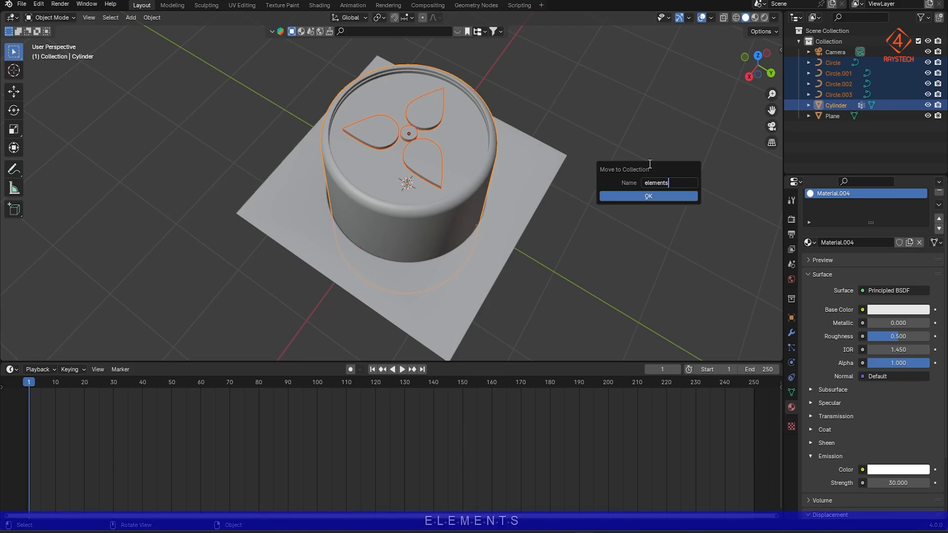
key(Return)
click(674, 199)
Add a circle empty at the world origin and set its X rotation to 90°.
click(535, 163)
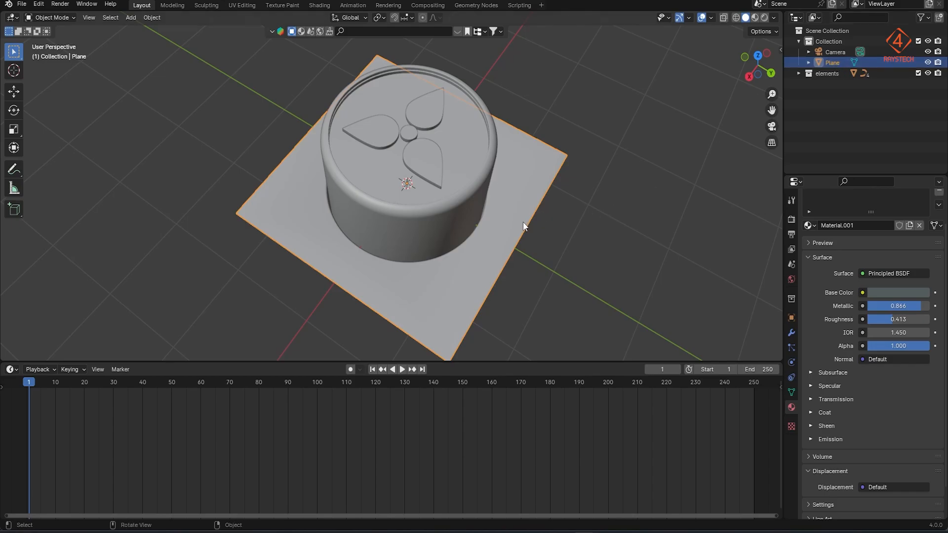
middle_drag(523, 221, 527, 203)
click(562, 223)
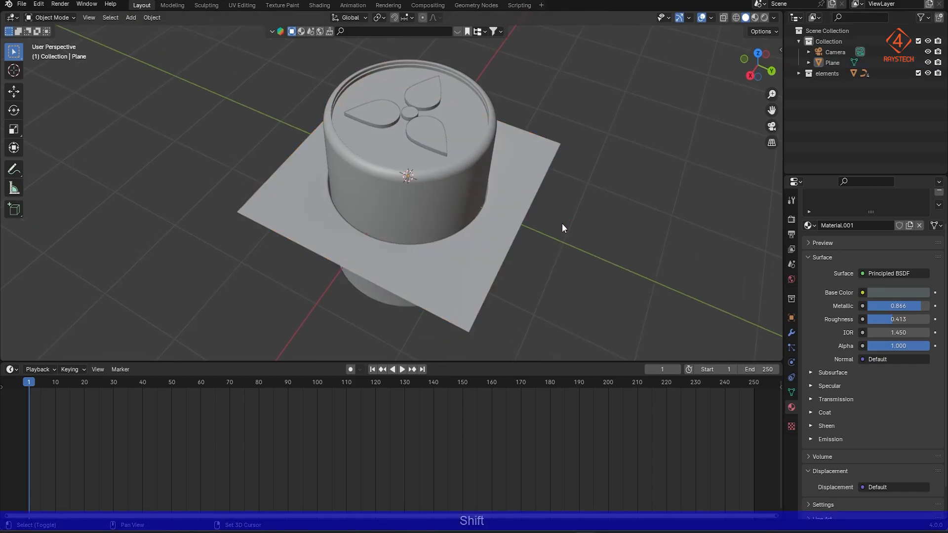
key(shift+a)
mouse_move(541, 328)
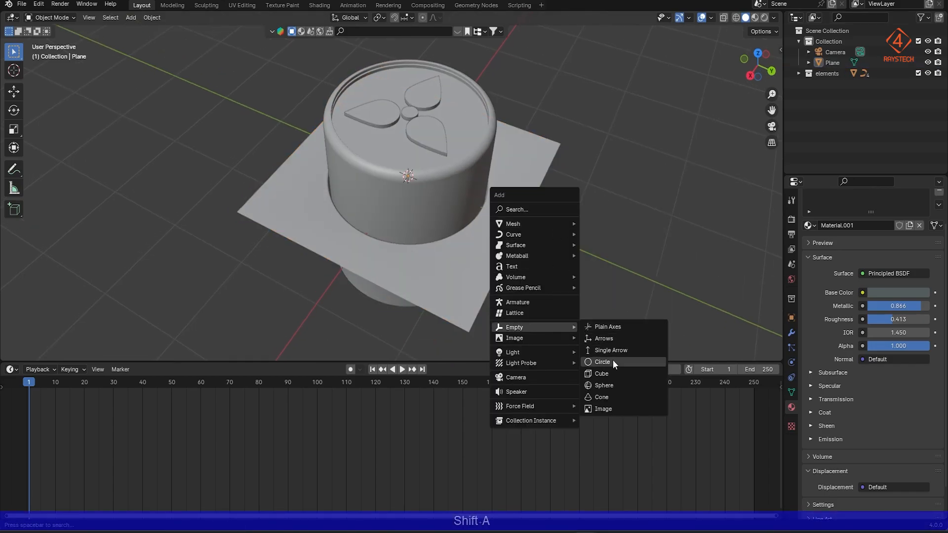
click(603, 362)
click(36, 352)
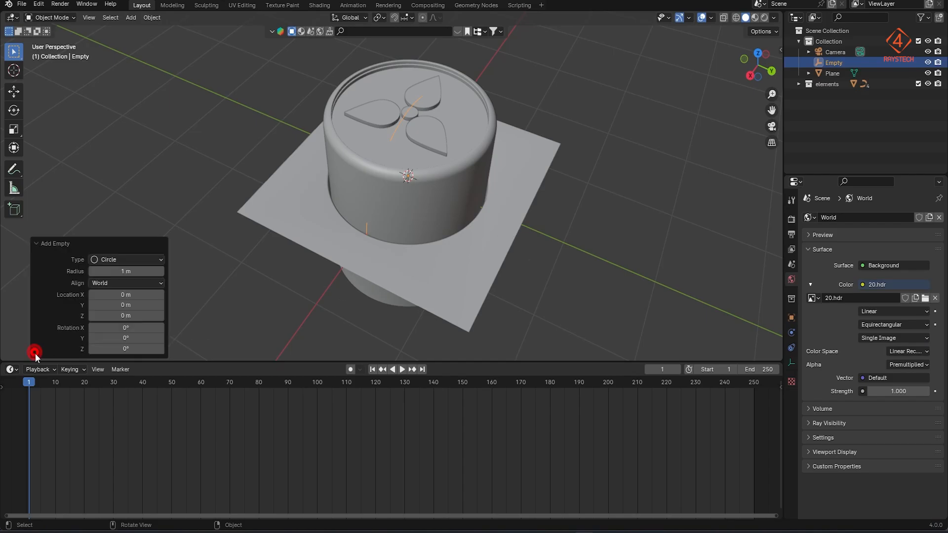
click(128, 327)
text(90)
key(Return)
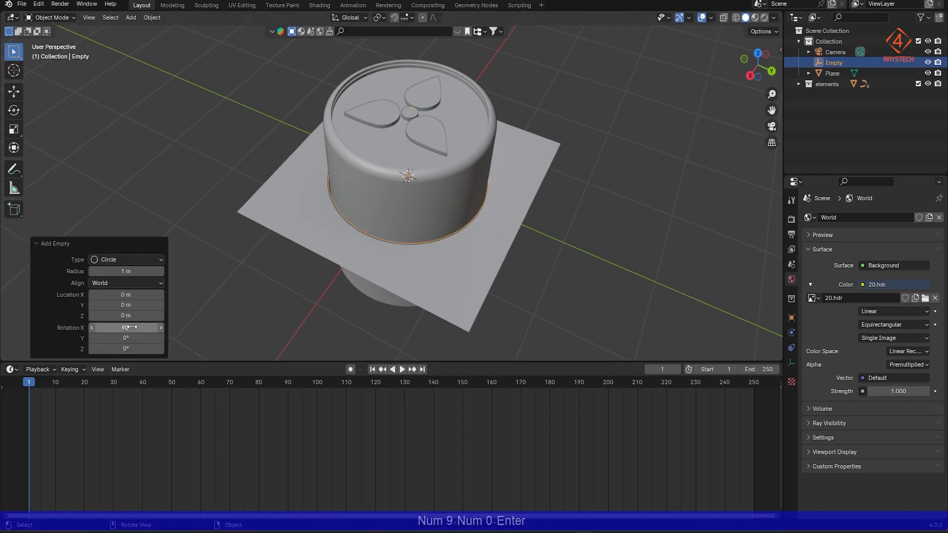
Raise the circle empty above the tile by setting its Z location to 5 m.
drag(127, 316, 228, 316)
scroll(548, 184, down, 4)
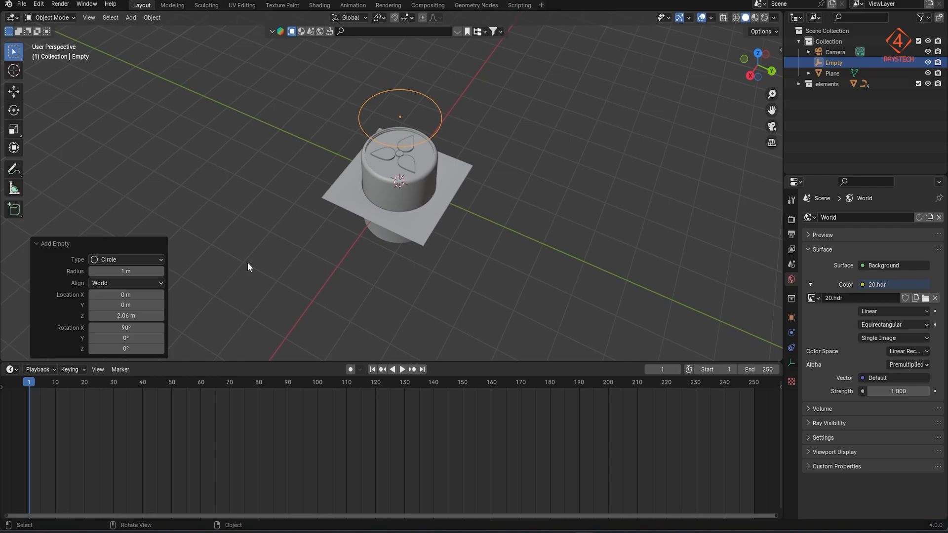
click(126, 316)
text(5)
key(Return)
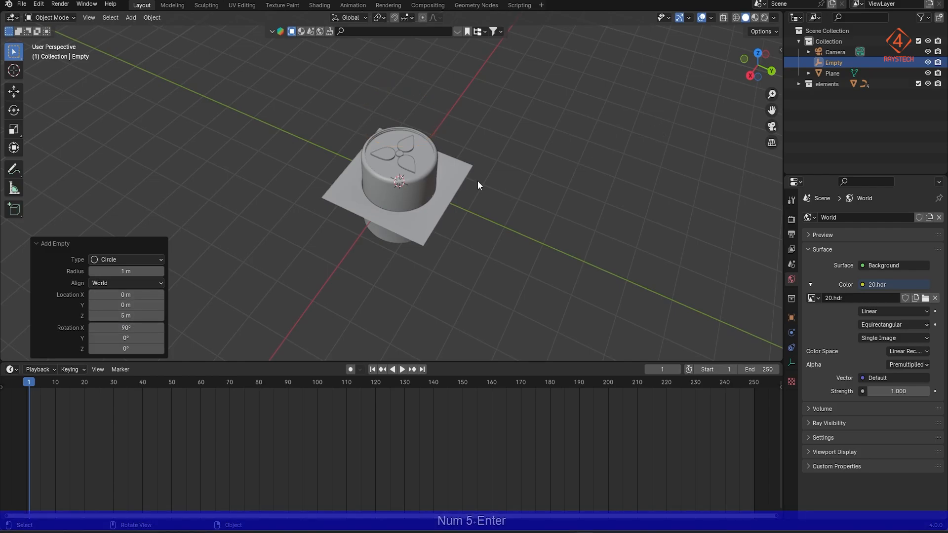
Set the radius of the circle empty to 3 m.
scroll(475, 182, down, 4)
scroll(457, 188, up, 1)
shift+middle_drag(465, 184, 472, 190)
click(137, 271)
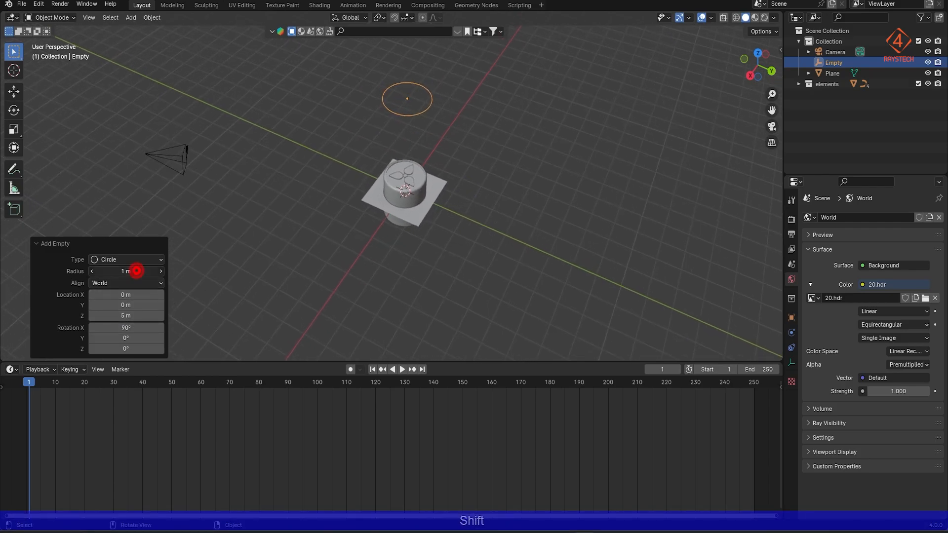
key(Return)
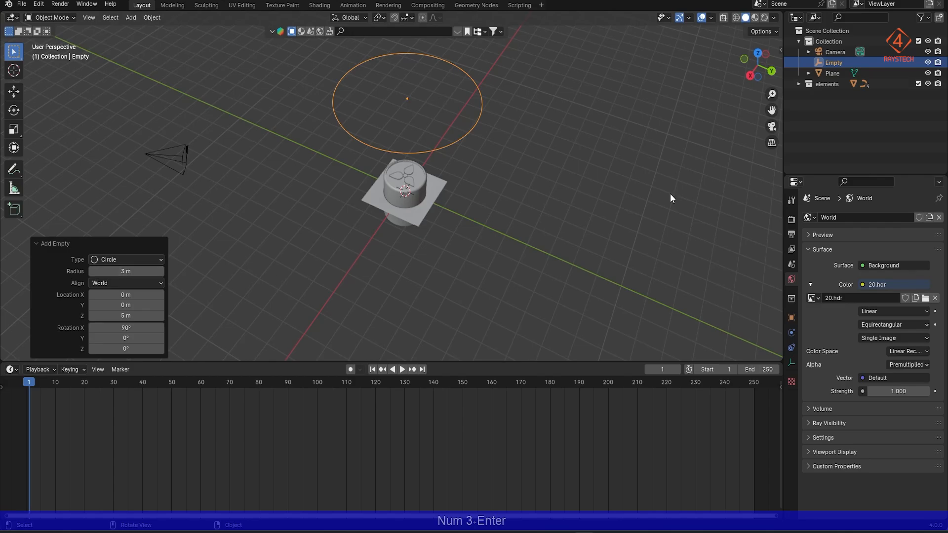
Rename the circle empty to Control and change the timeline area into a Geometry Node Editor.
double_click(841, 62)
text(Control)
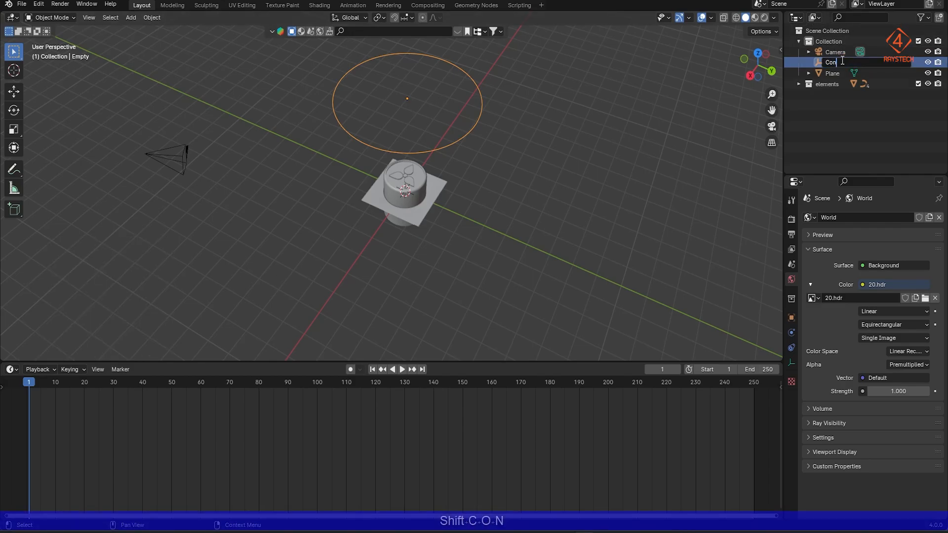
key(Return)
click(11, 369)
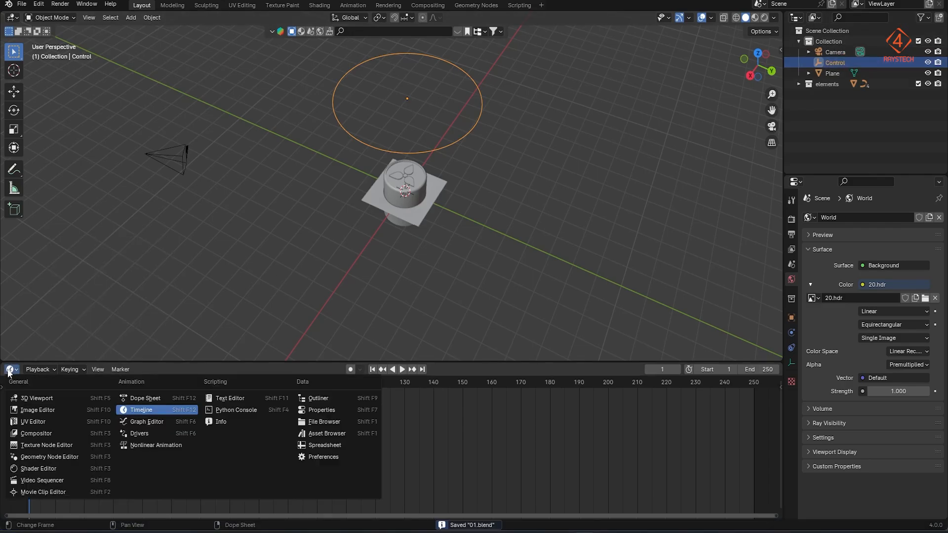
click(32, 459)
Add a new mesh plane to the scene and rename it nodes.
click(515, 271)
key(shift+a)
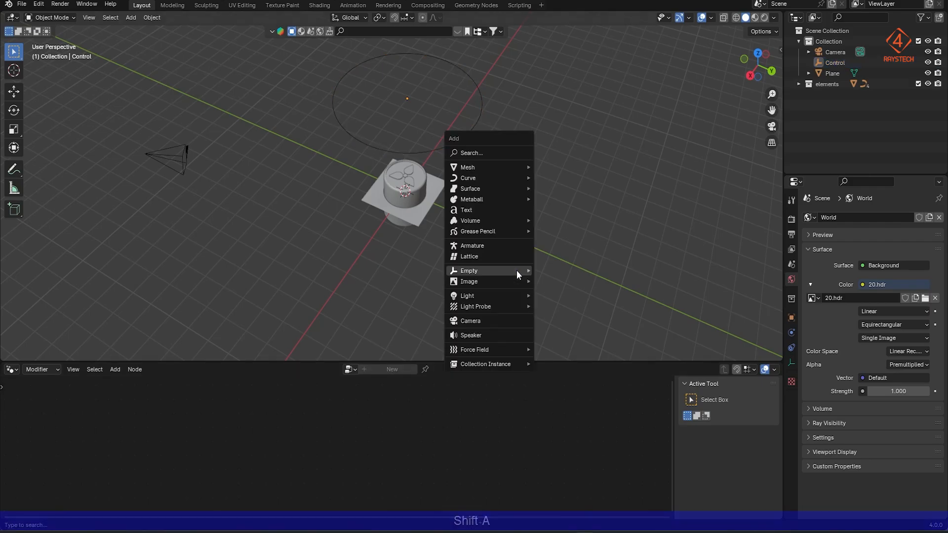
mouse_move(512, 168)
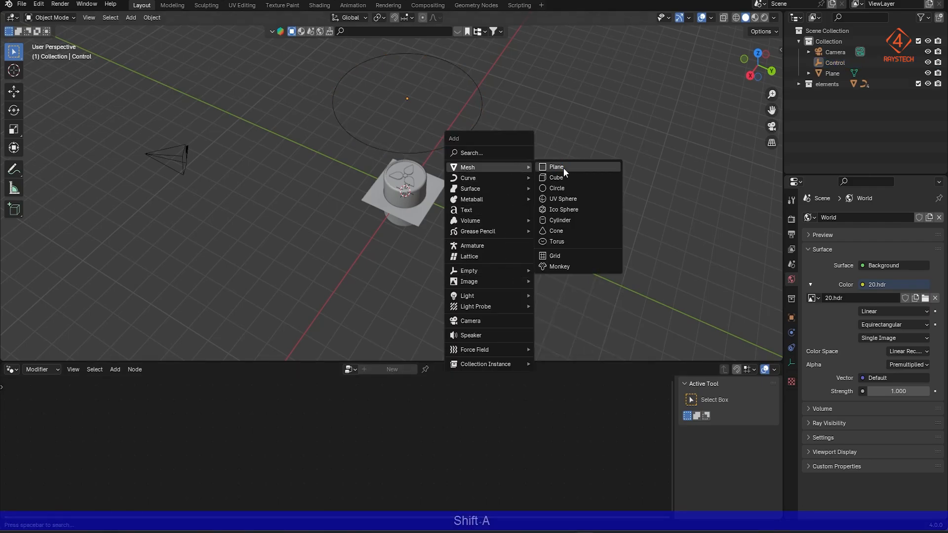
click(563, 168)
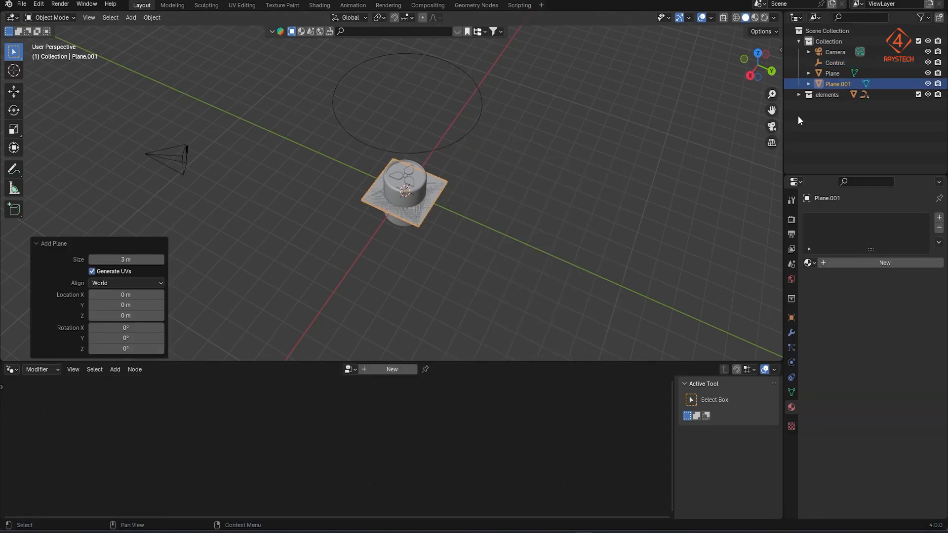
double_click(846, 85)
text(nodes)
key(Return)
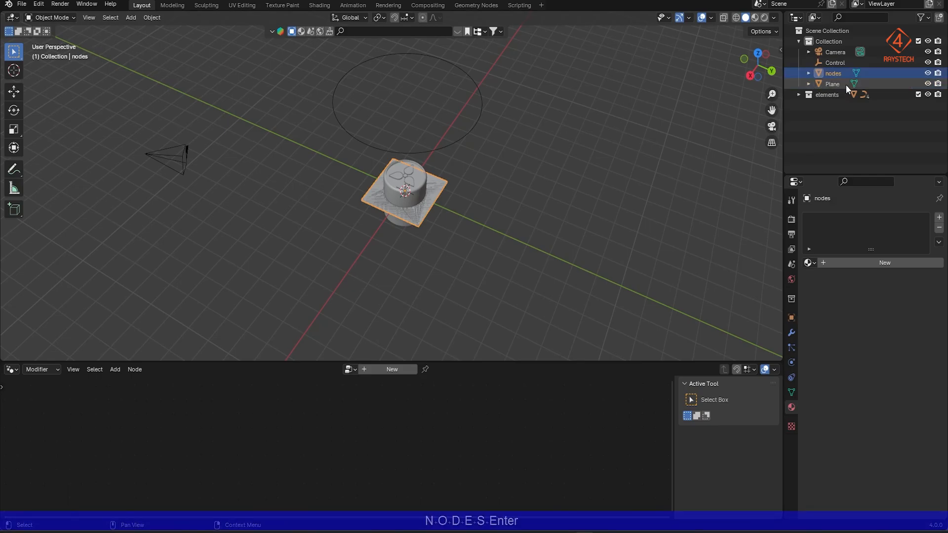
Create a geometry node group on the nodes plane, then disconnect Group Input from Group Output and space them apart.
click(394, 370)
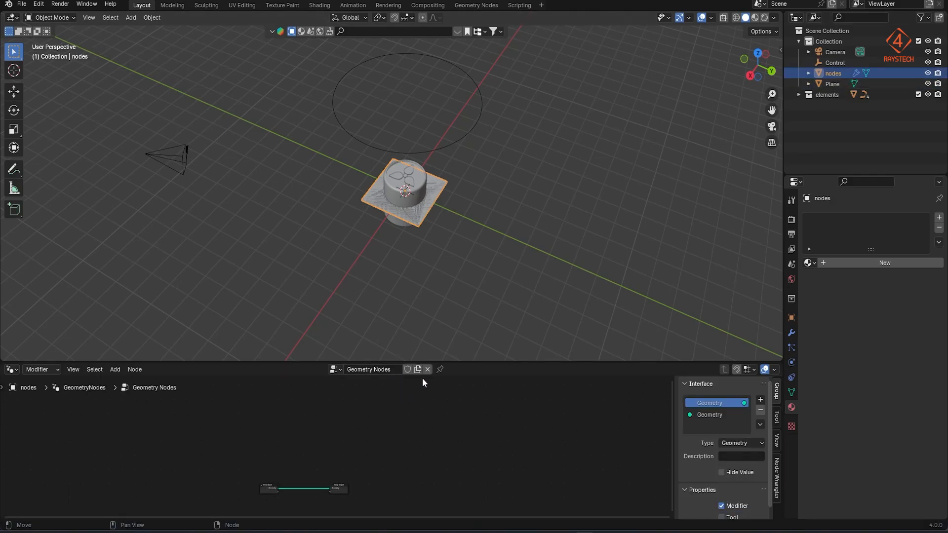
key(Home)
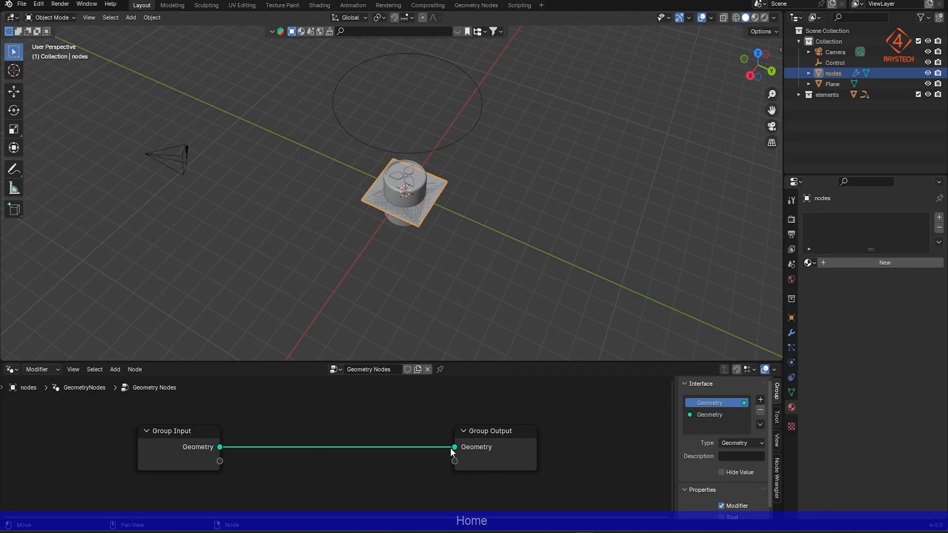
drag(454, 448, 296, 445)
drag(166, 427, 48, 419)
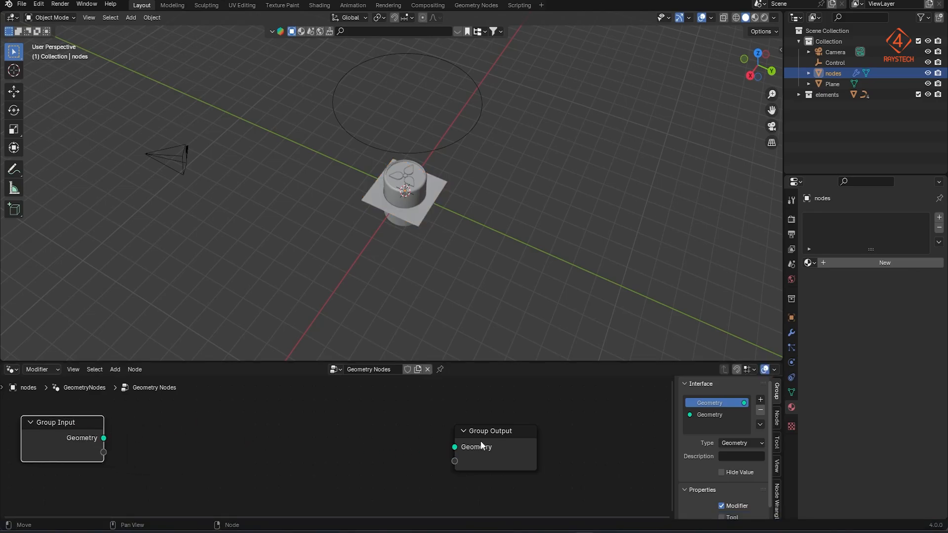
drag(481, 446, 579, 424)
Add a Grid node beside the Group Input node.
key(shift+a)
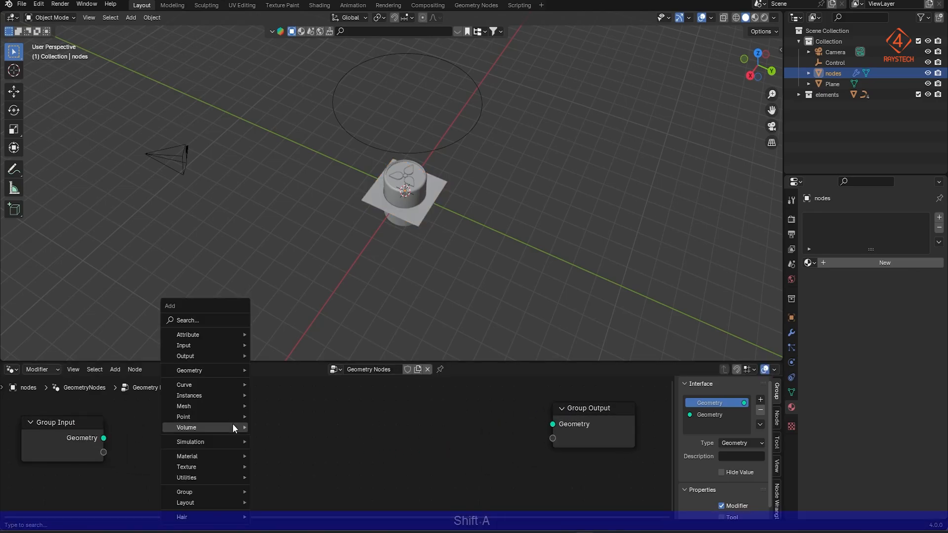
text(grid)
key(Return)
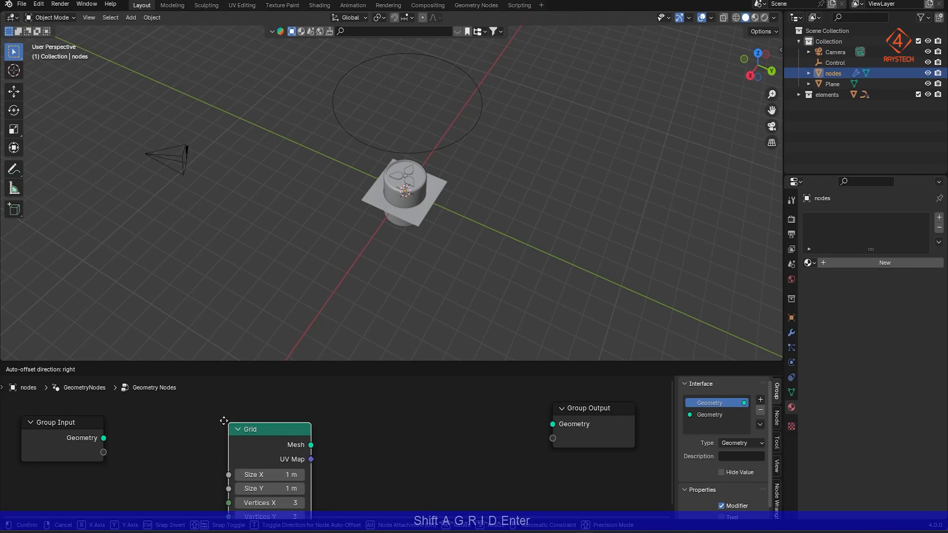
click(146, 397)
Set the Grid node's Size X and Size Y to 100 m and its Vertices X and Y to 20.
click(198, 452)
text(10)
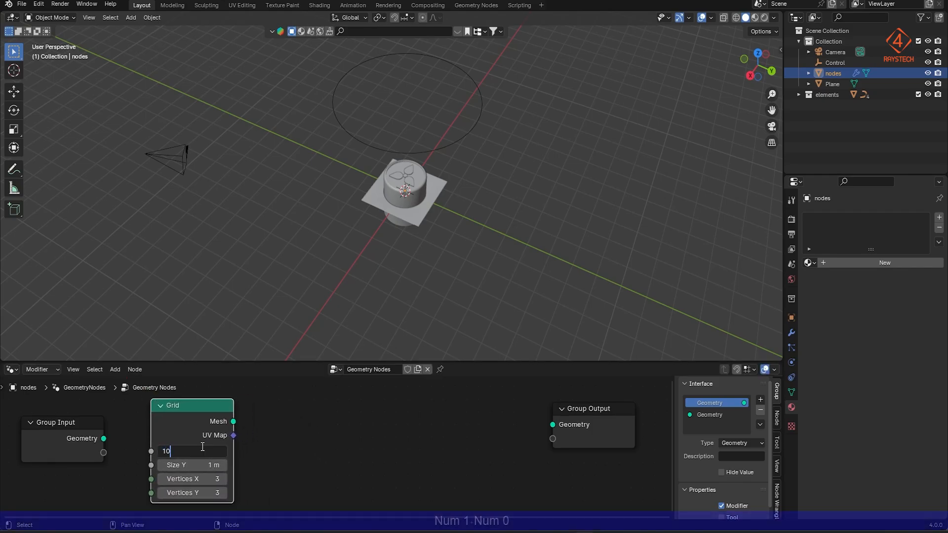
text(0)
key(Tab)
text(100)
key(Tab)
text(20)
key(Tab)
text(20)
key(Return)
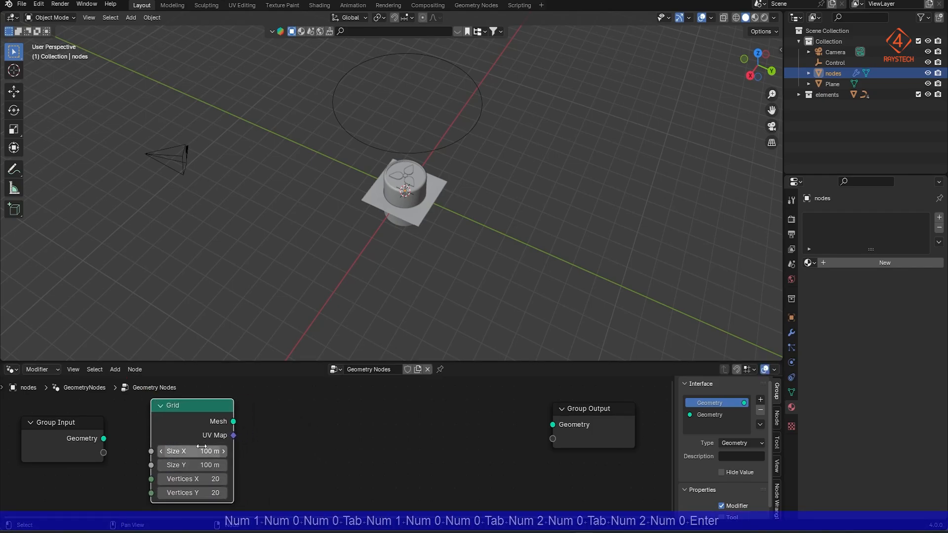
Add a Mesh to Points node fed by the Grid's Mesh output.
drag(233, 421, 270, 425)
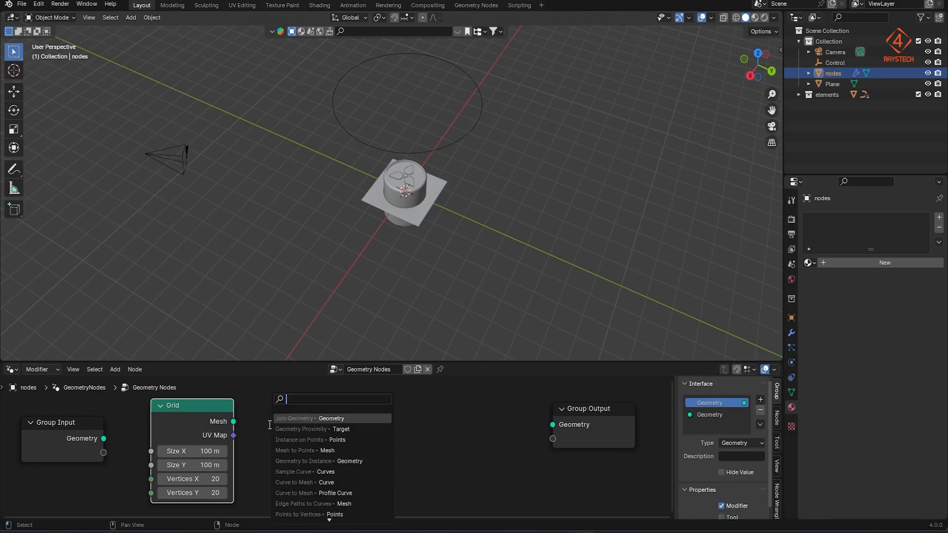
text(mesh to poin)
key(Return)
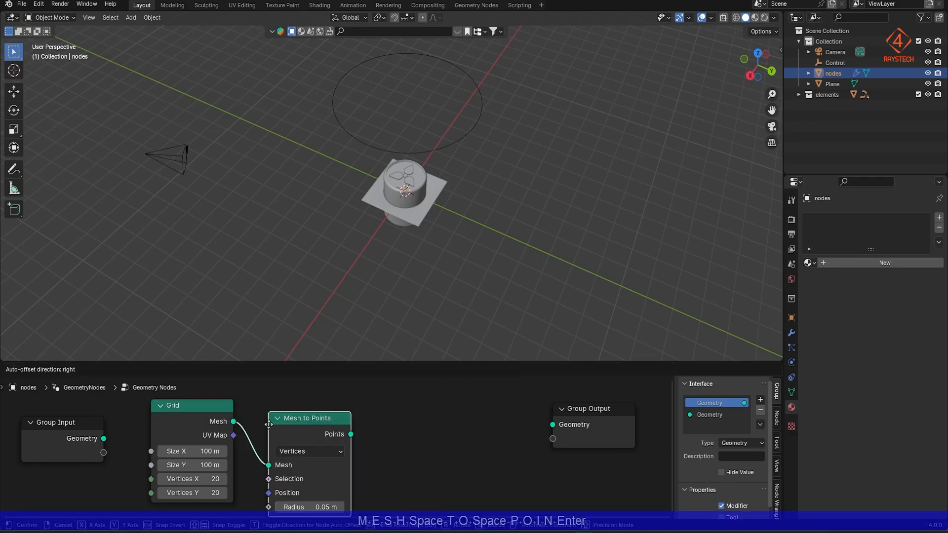
click(263, 411)
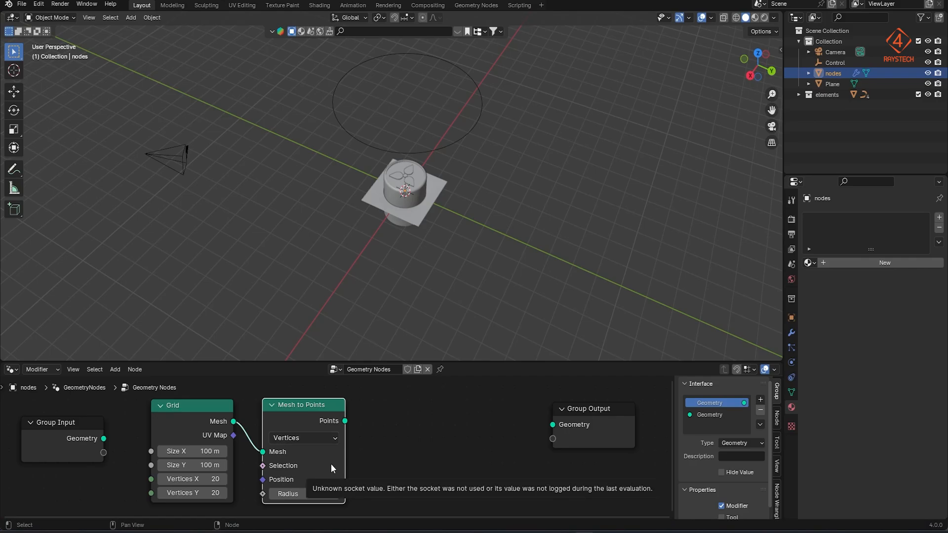
Add an Instance on Points node after Mesh to Points and connect its Instances output to Group Output.
drag(346, 422, 400, 427)
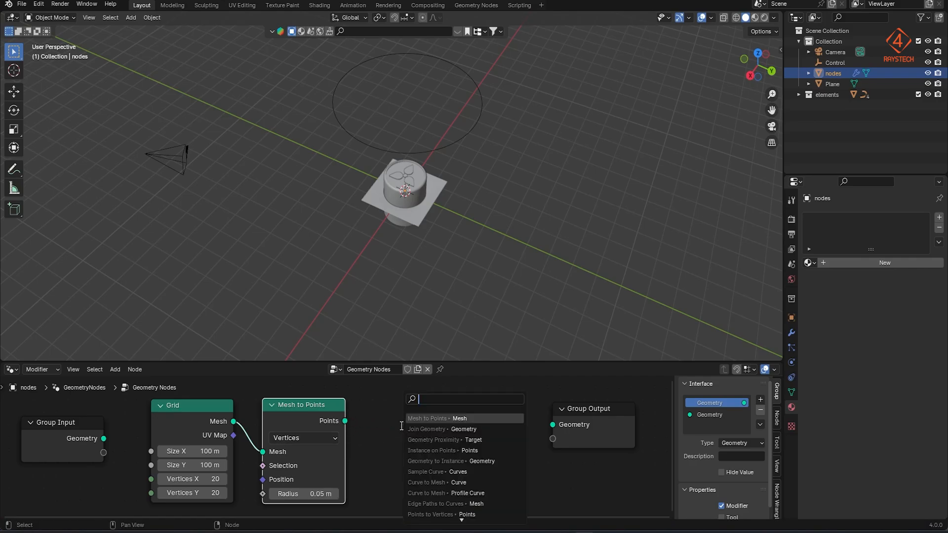
text(Instance)
key(Return)
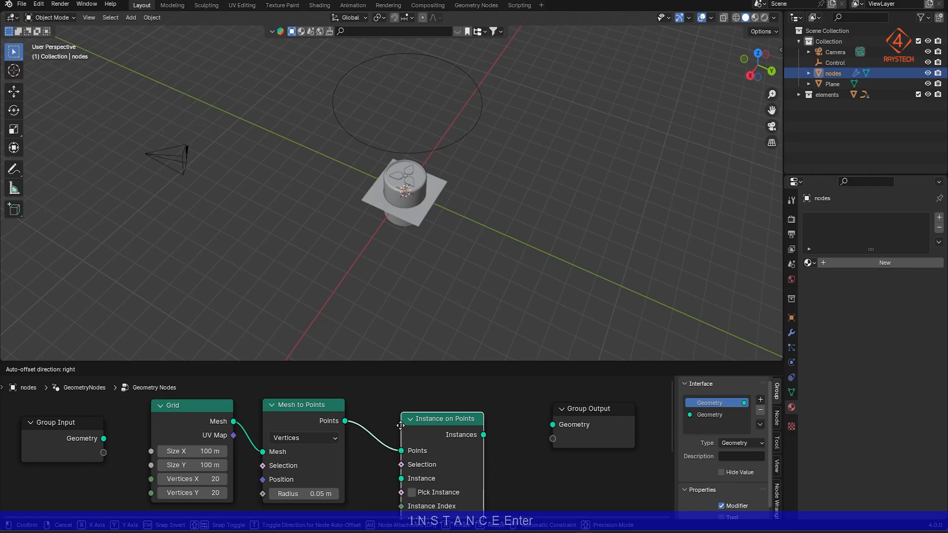
click(390, 413)
drag(471, 426, 553, 425)
Enlarge the node editor area and feed the holed Plane's Object Info geometry into the Instance input of Instance on Points.
key(Home)
scroll(461, 469, down, 1)
middle_drag(458, 477, 435, 464)
drag(486, 361, 489, 255)
scroll(410, 403, up, 3)
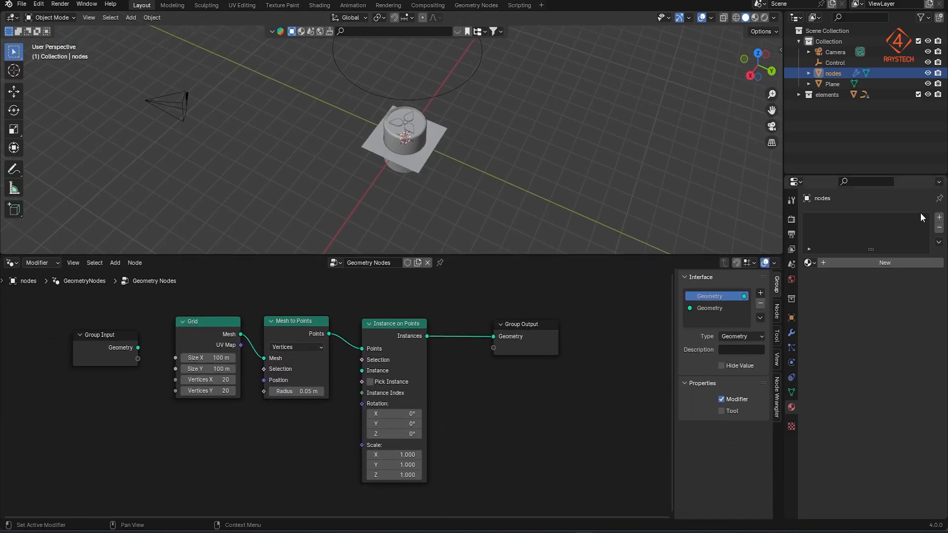
drag(831, 85, 277, 420)
drag(325, 466, 362, 371)
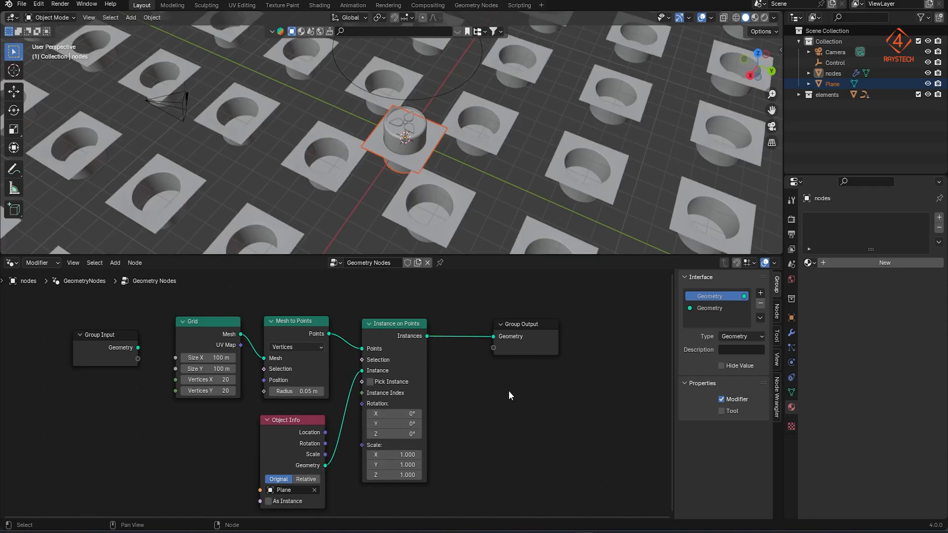
Reduce the Grid node's Size X and Size Y to 57 m so the instanced tiles meet edge to edge.
click(217, 383)
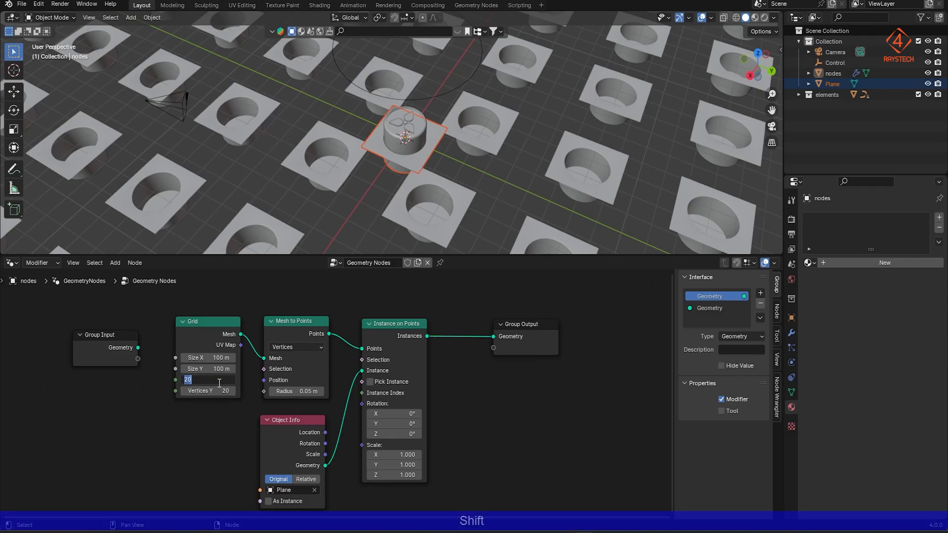
click(214, 437)
shift+drag(212, 359, 76, 358)
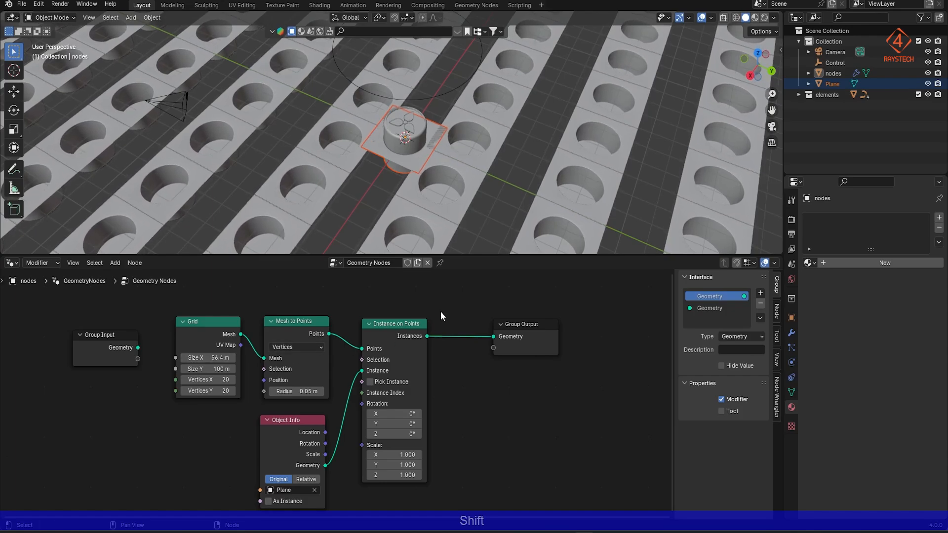
alt+middle_drag(484, 207, 522, 185)
scroll(522, 159, up, 5)
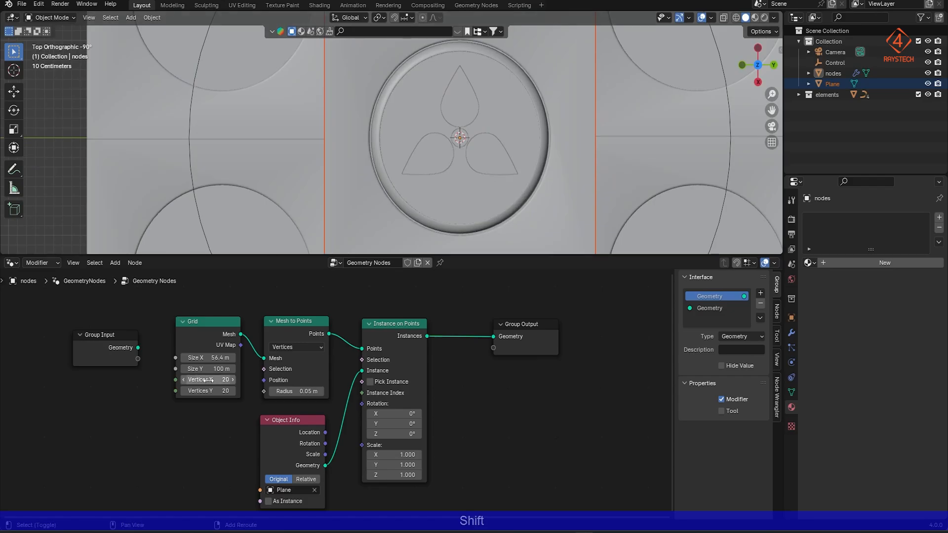
shift+drag(207, 357, 190, 369)
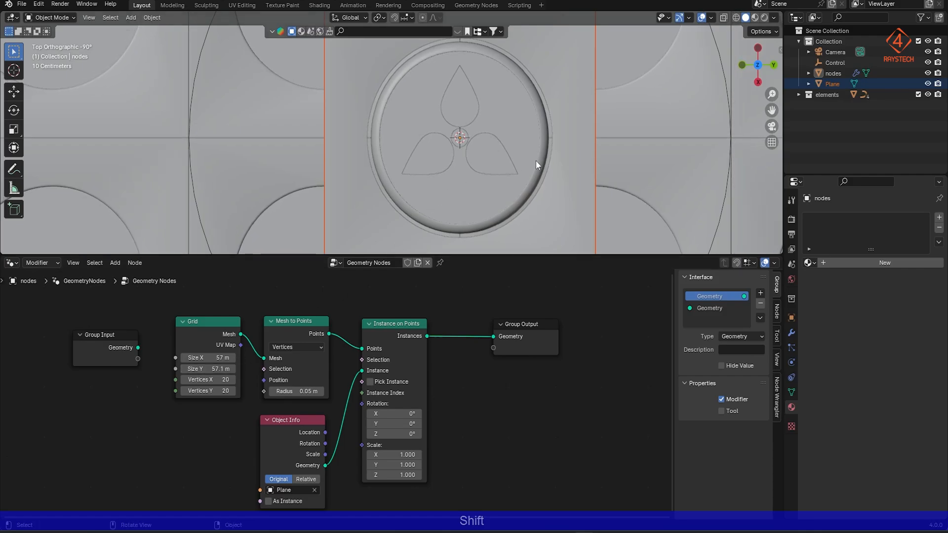
text(57)
key(Return)
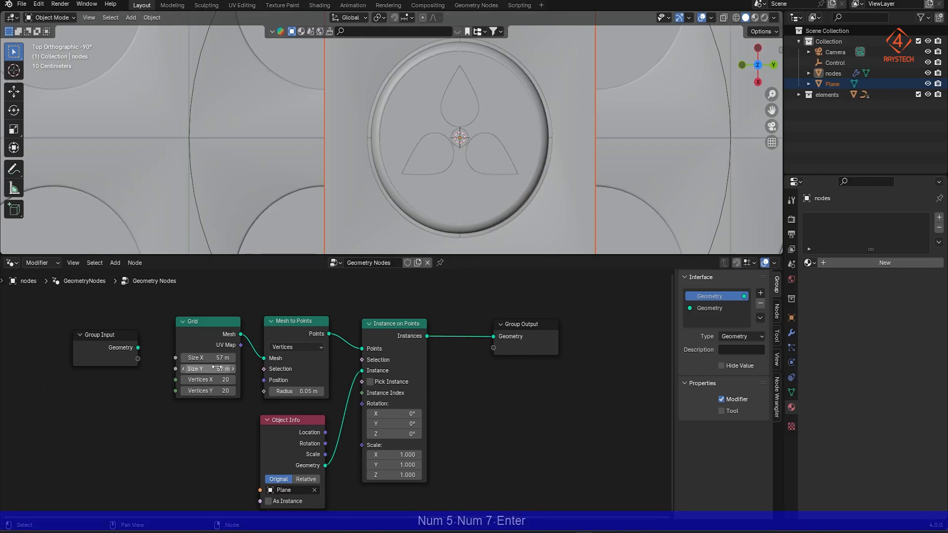
scroll(463, 167, down, 3)
middle_drag(463, 167, 479, 154)
scroll(494, 155, down, 7)
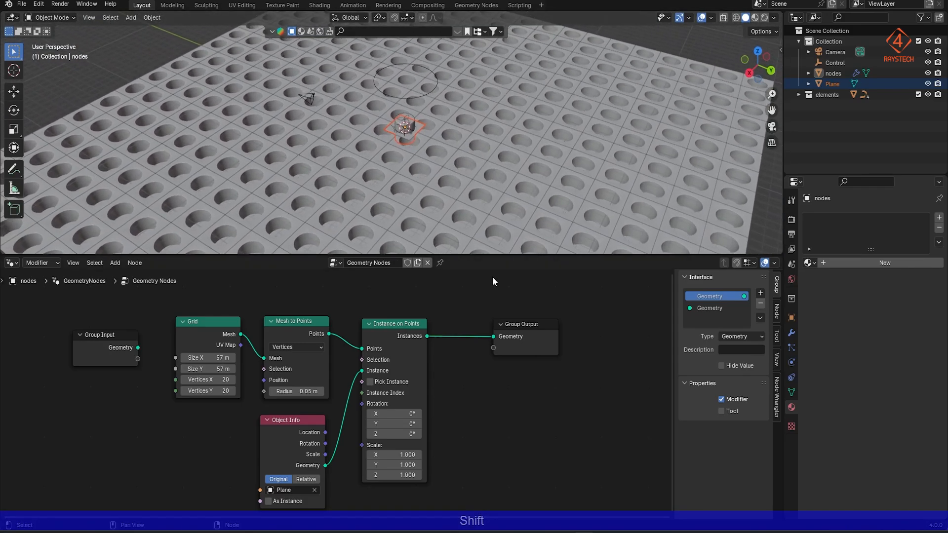
Move the Group Output node farther from Instance on Points to make room between them.
middle_drag(476, 219, 448, 180)
scroll(396, 410, down, 2)
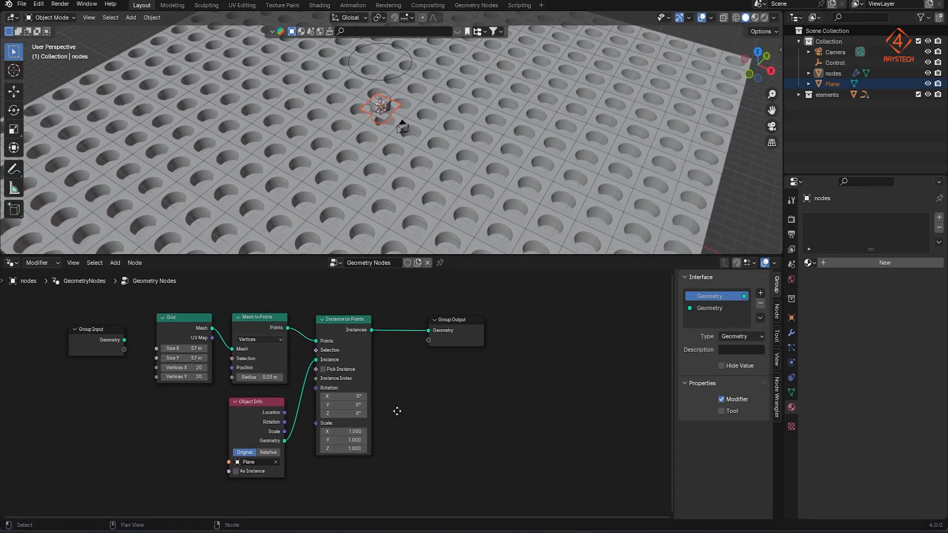
drag(451, 317, 576, 333)
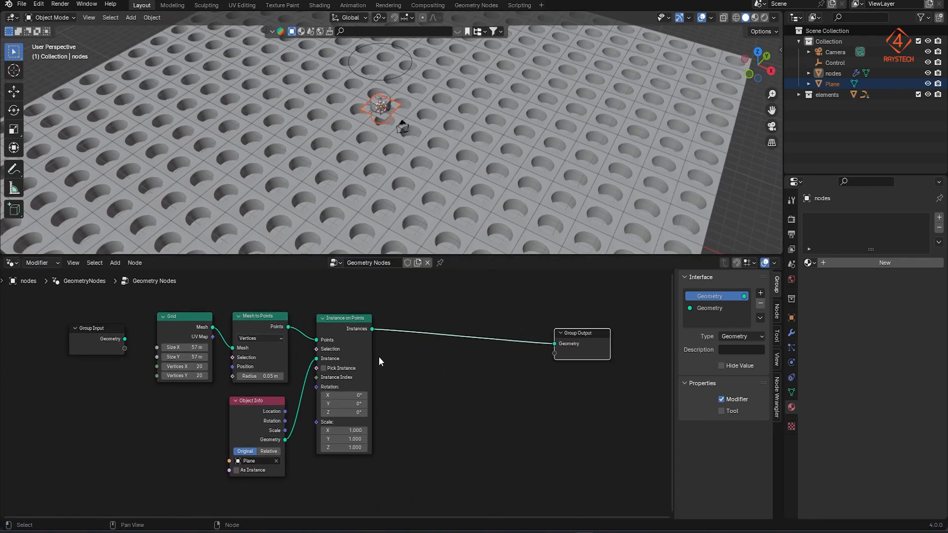
middle_drag(431, 386, 412, 388)
scroll(420, 399, down, 2)
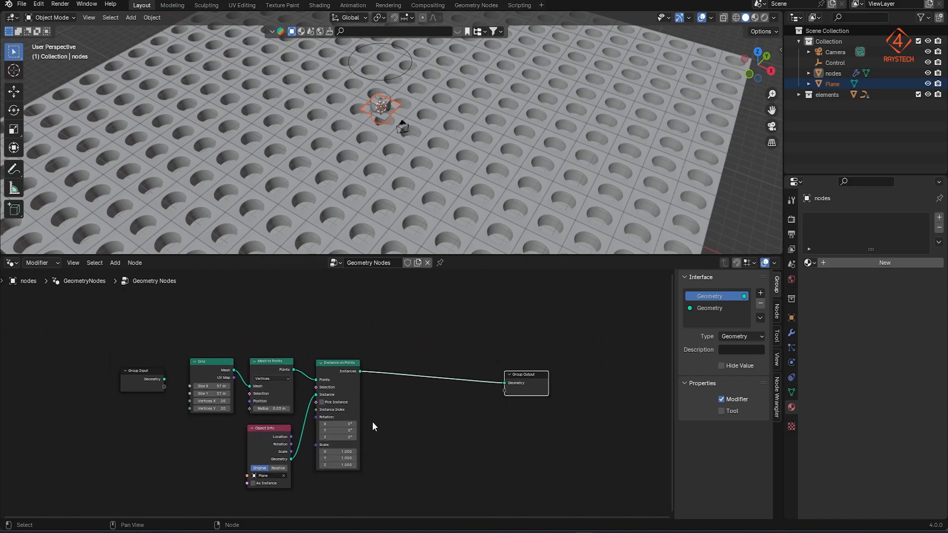
Duplicate the Instance on Points and Object Info nodes together and place the copies above the originals.
click(341, 368)
shift+click(275, 430)
middle_drag(395, 418, 431, 444)
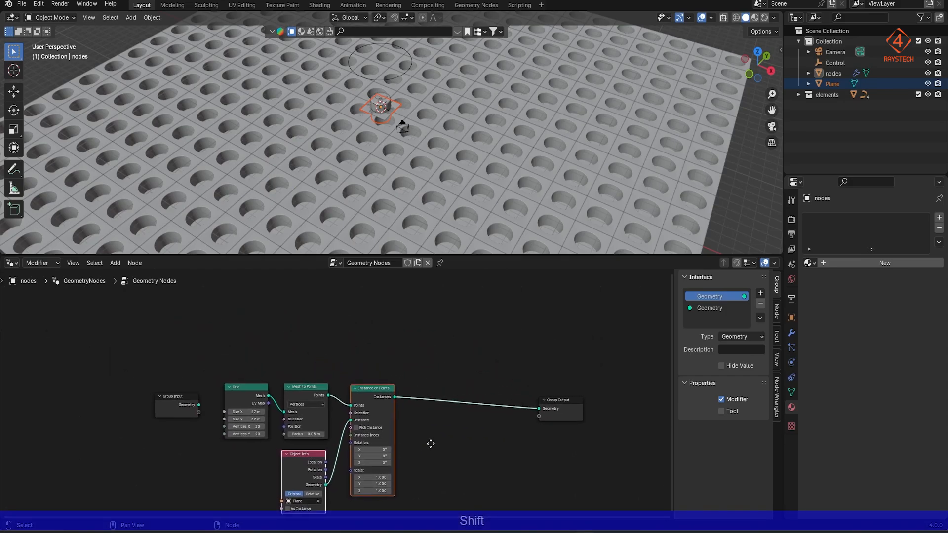
click(440, 290)
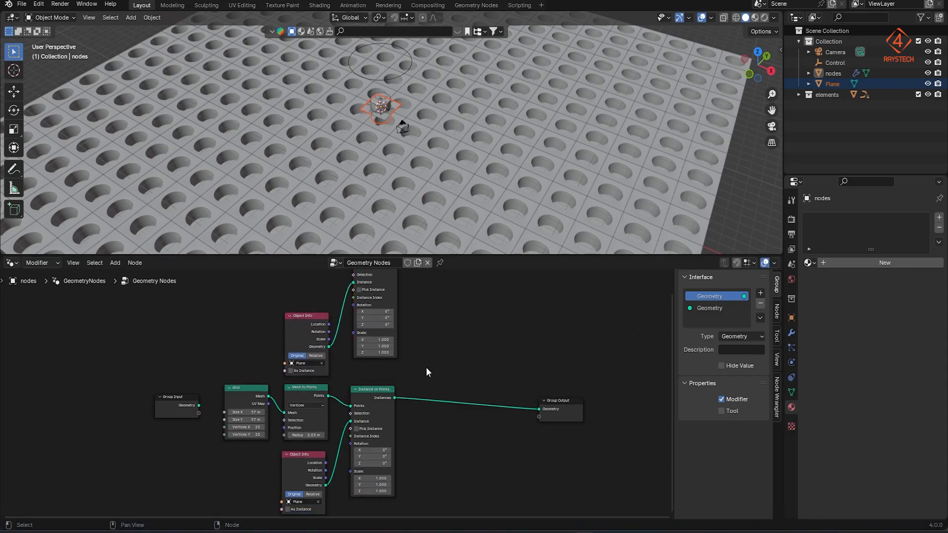
middle_drag(437, 360, 444, 381)
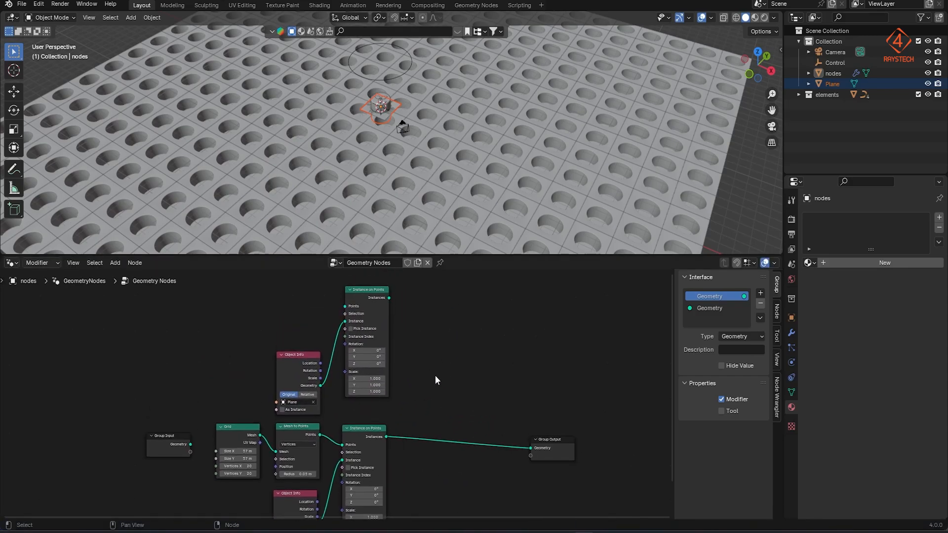
Add a Join Geometry node that combines both Instance on Points outputs and feeds Group Output.
drag(390, 298, 494, 410)
text(joing)
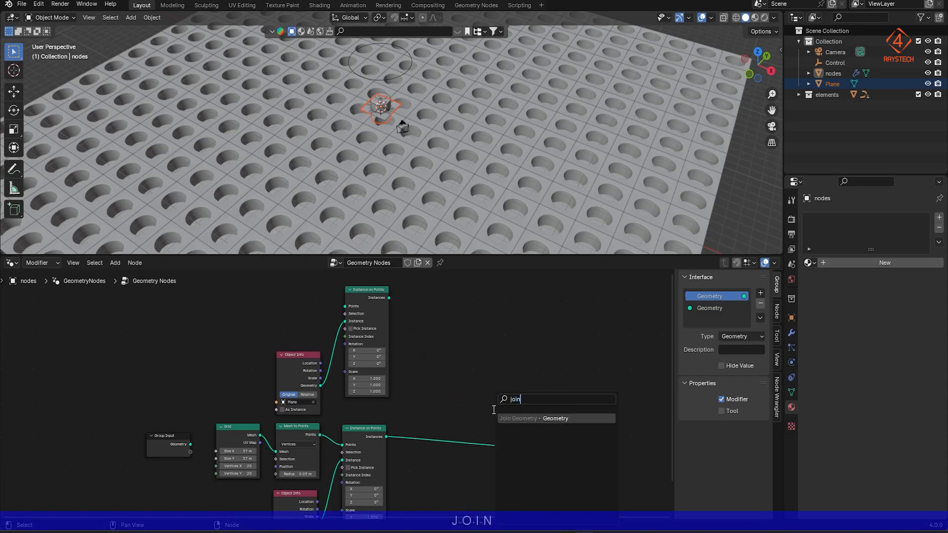
key(Return)
click(502, 405)
mouse_move(532, 449)
mouse_down()
mouse_move(496, 419)
mouse_move(502, 405)
mouse_move(535, 448)
mouse_up()
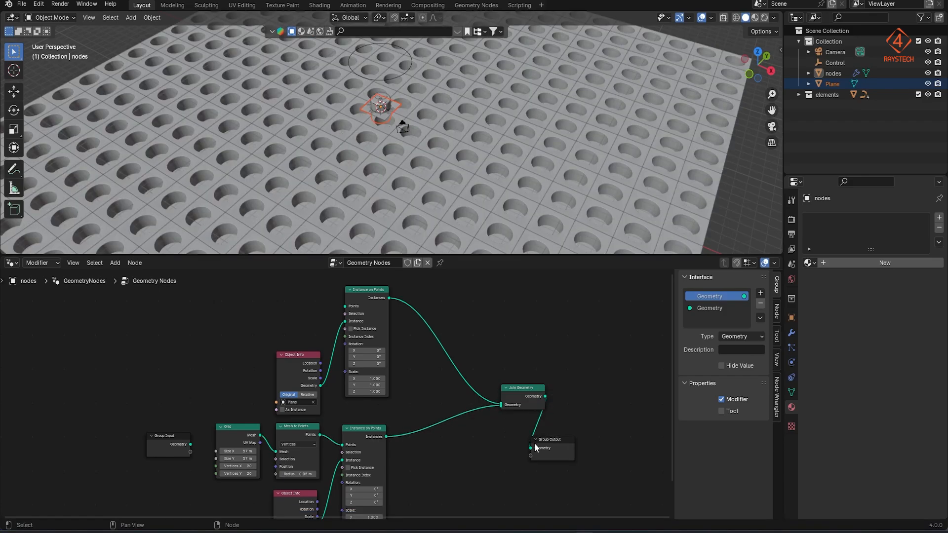
Replace the duplicated Object Info with the elements collection as the upper Instance input, and feed Mesh to Points into that node's Points input.
drag(305, 367, 303, 350)
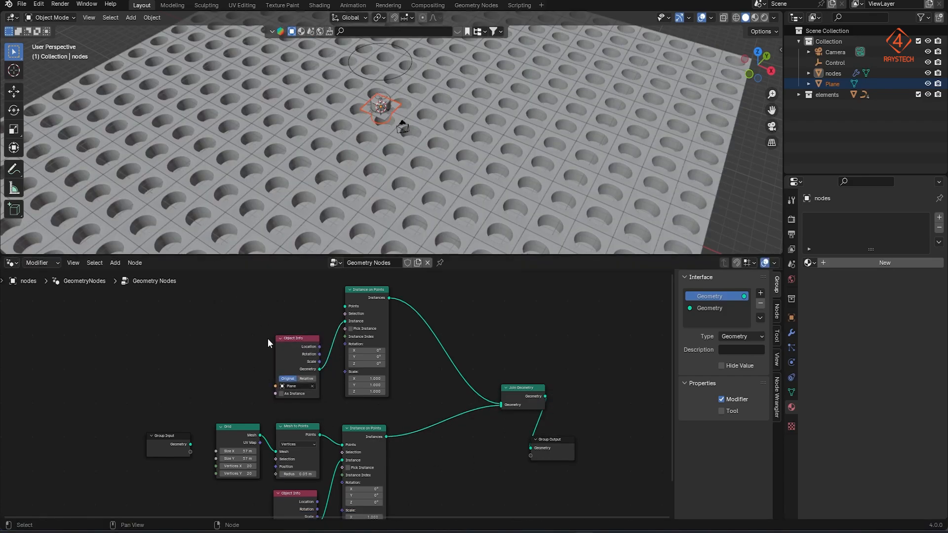
mouse_move(316, 371)
key(x)
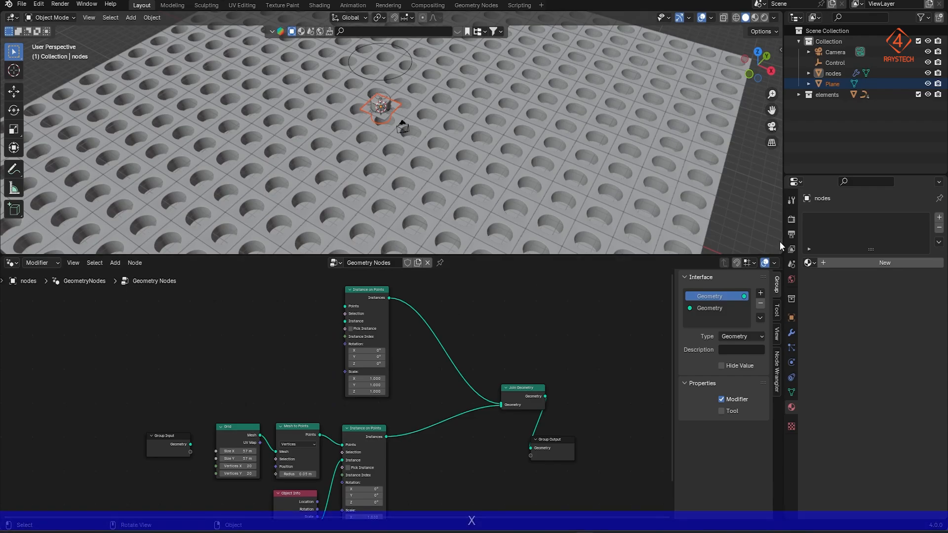
drag(827, 95, 345, 323)
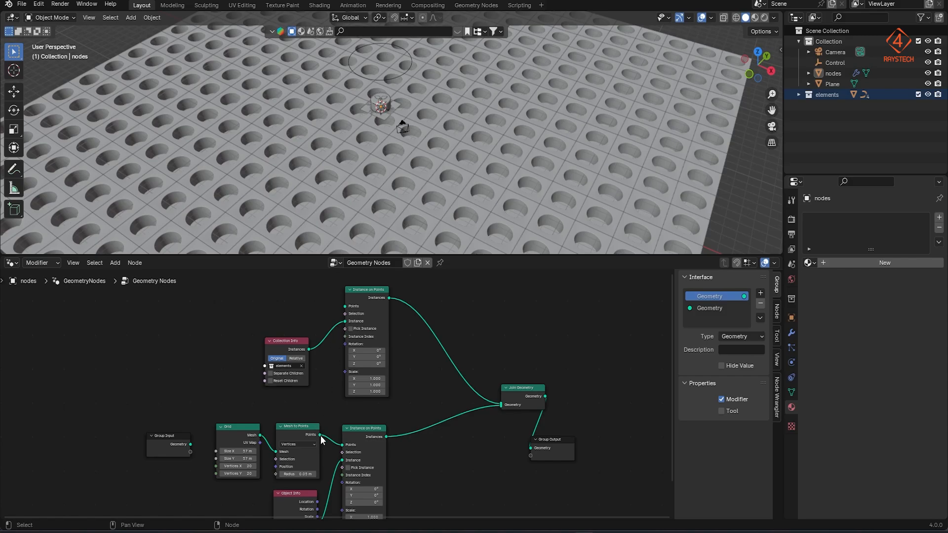
drag(321, 435, 345, 307)
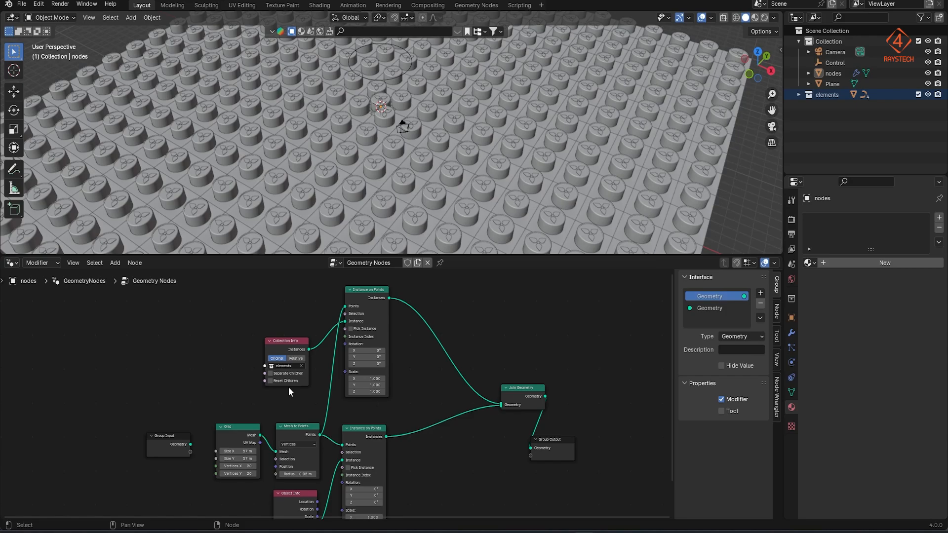
Select all objects in the elements collection and lower them about 0.79 m along Z into the tile holes.
click(799, 95)
click(837, 107)
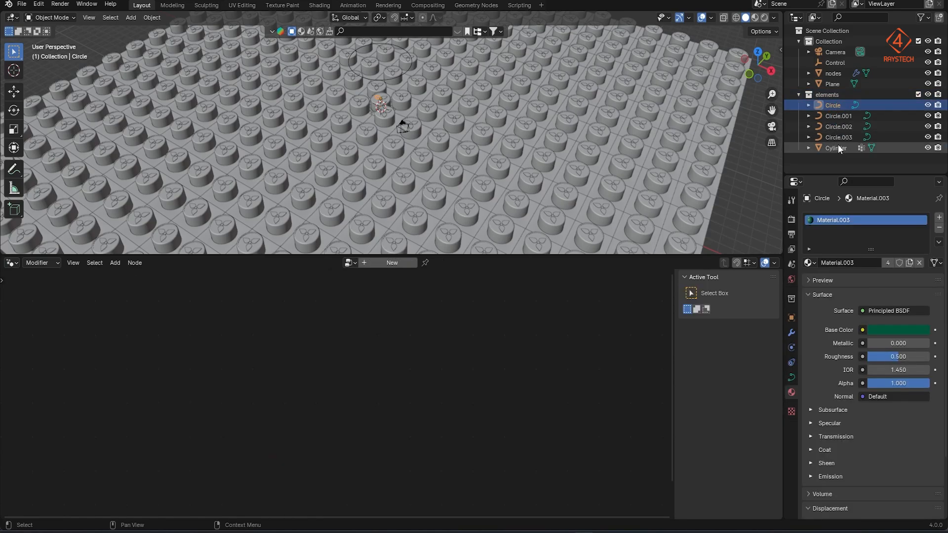
key(g)
key(z)
click(593, 151)
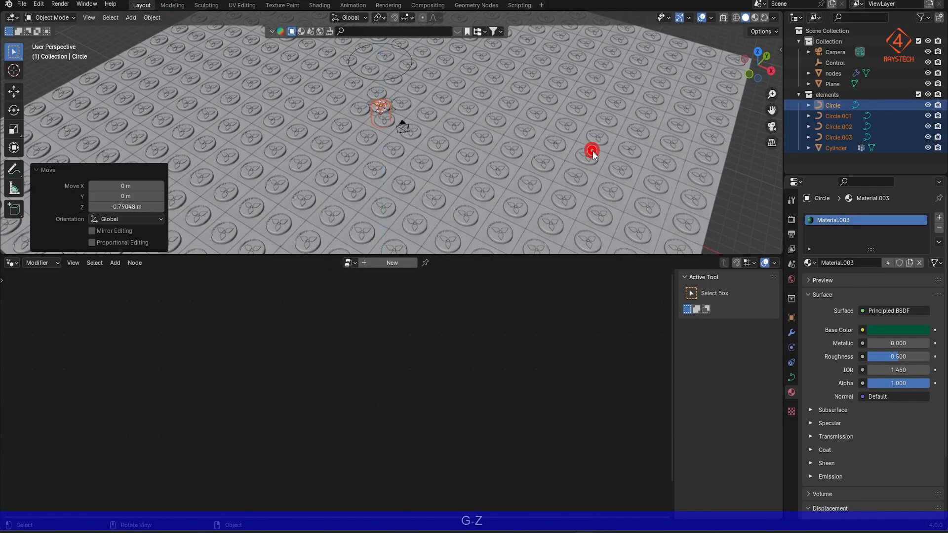
Lower the selected emblem cylinder objects a further 0.15 m or so along Z for a finer fit in the tiles.
scroll(408, 134, up, 6)
key(z)
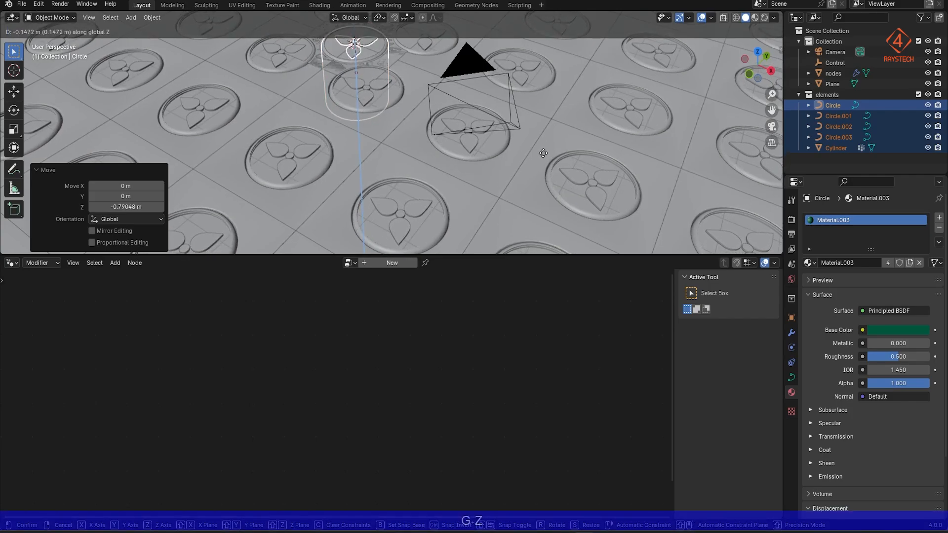
click(543, 153)
scroll(545, 160, down, 10)
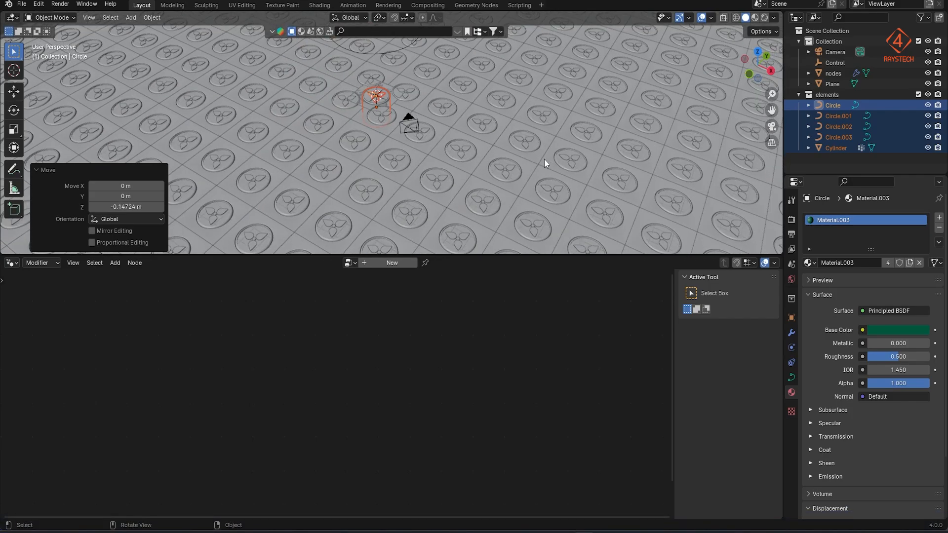
scroll(534, 159, down, 2)
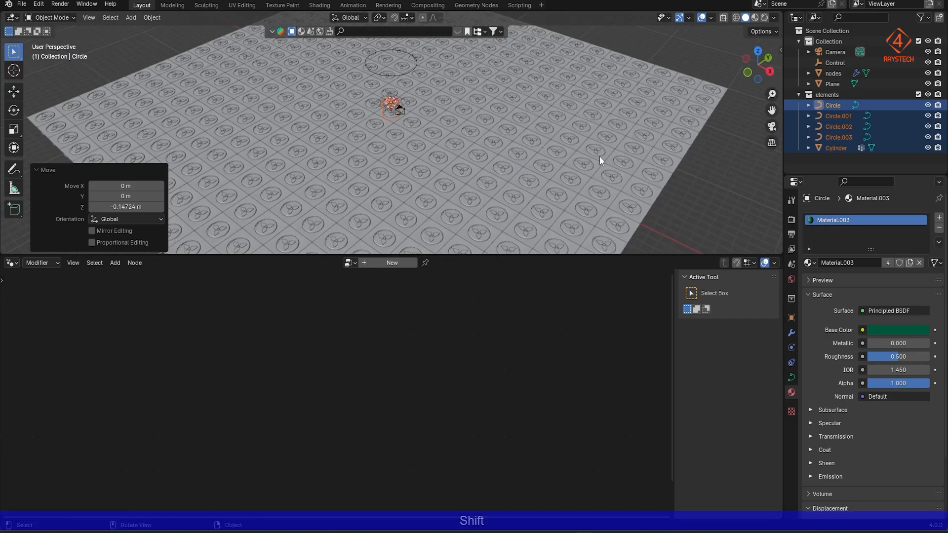
Exclude the elements collection from the view layer and select the nodes grid object.
click(918, 94)
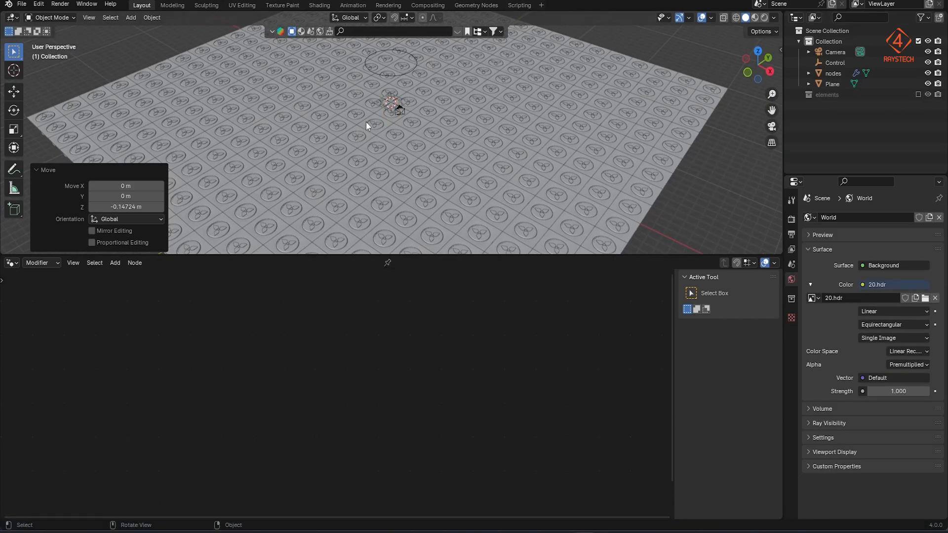
scroll(366, 123, up, 2)
shift+middle_drag(373, 130, 377, 201)
click(625, 91)
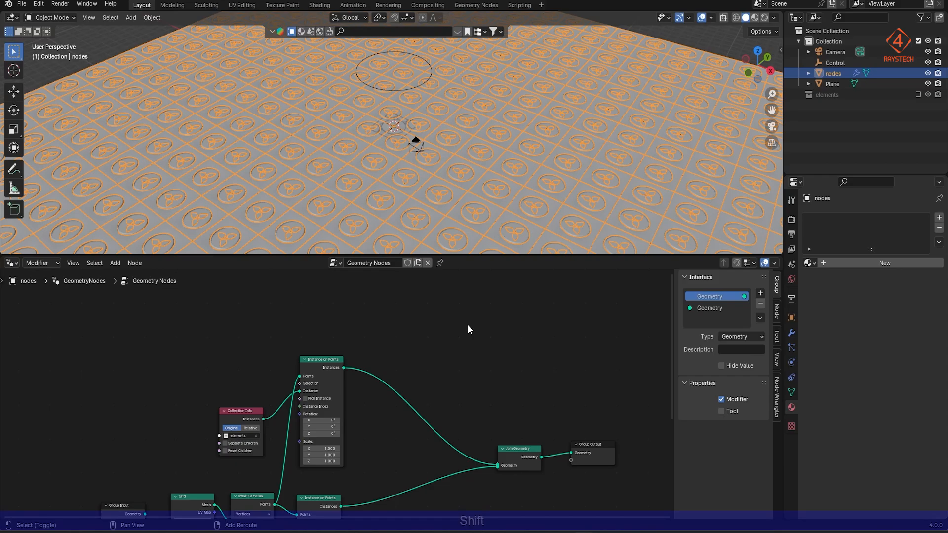
Insert a Set Position node between the upper Instance on Points and Join Geometry.
key(shift+a)
mouse_move(467, 324)
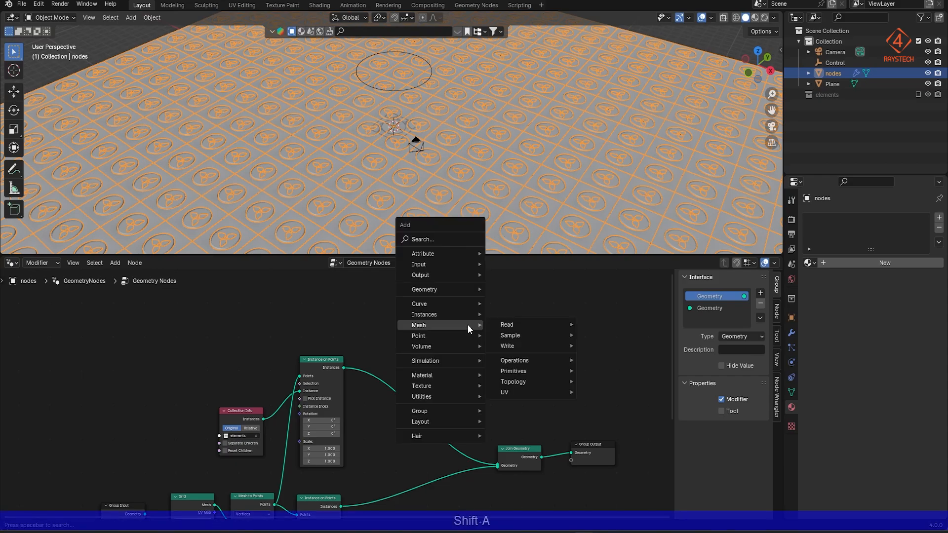
text(set posi)
key(Return)
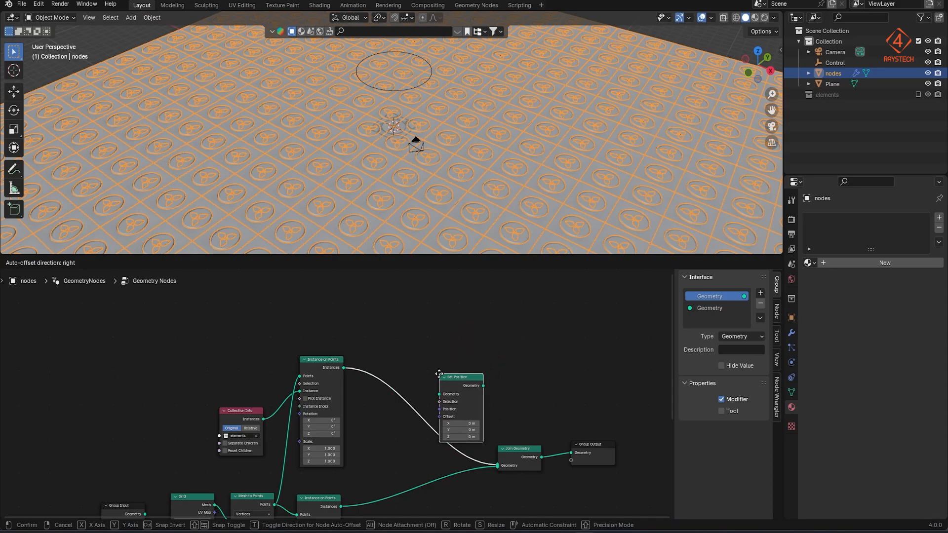
click(434, 403)
drag(441, 407, 447, 392)
Add a Combine XYZ node feeding the Offset input of Set Position.
drag(434, 425, 409, 337)
text(combine)
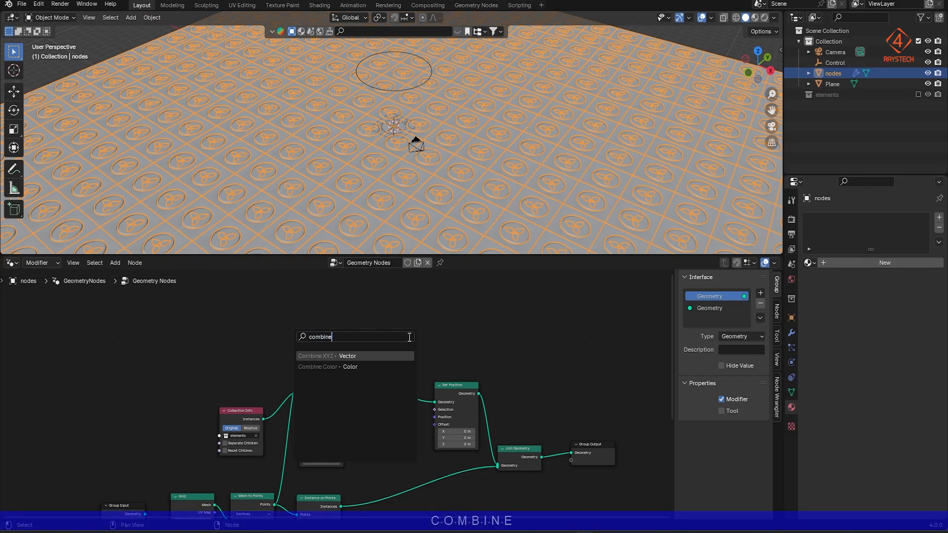
key(Return)
click(411, 321)
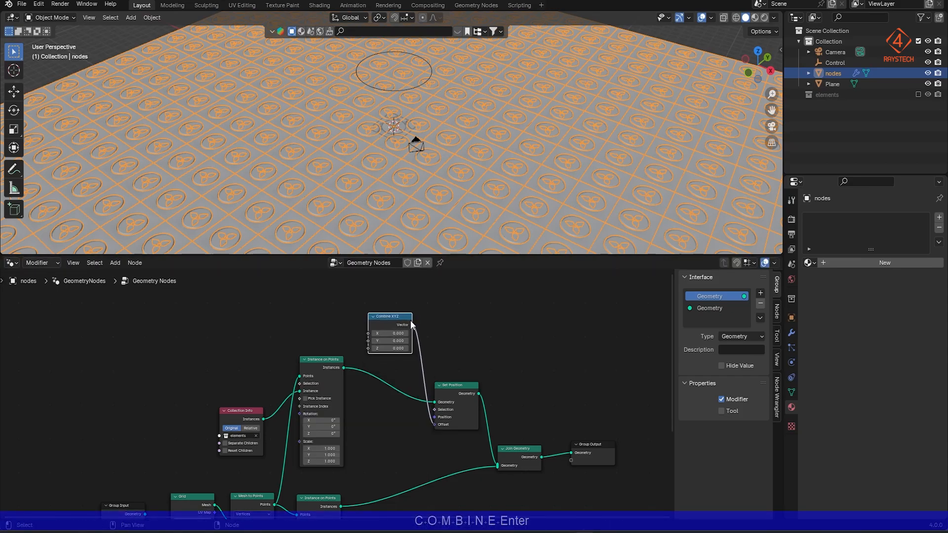
middle_drag(483, 369, 509, 444)
drag(418, 423, 447, 423)
key(ctrl+z)
middle_drag(453, 430, 499, 377)
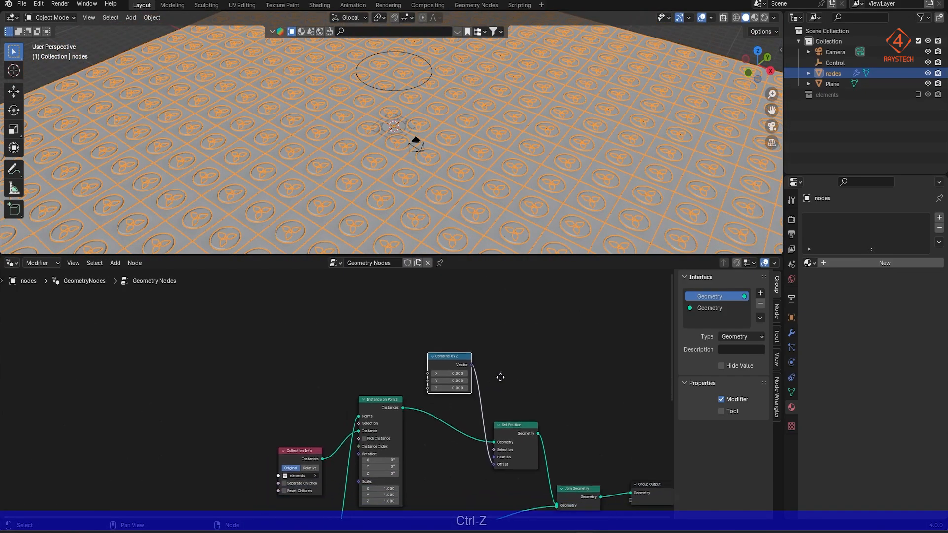
Bring the Control empty into the node tree as an Object Info node ahead of the other nodes.
middle_drag(290, 370, 245, 336)
middle_drag(196, 382, 199, 404)
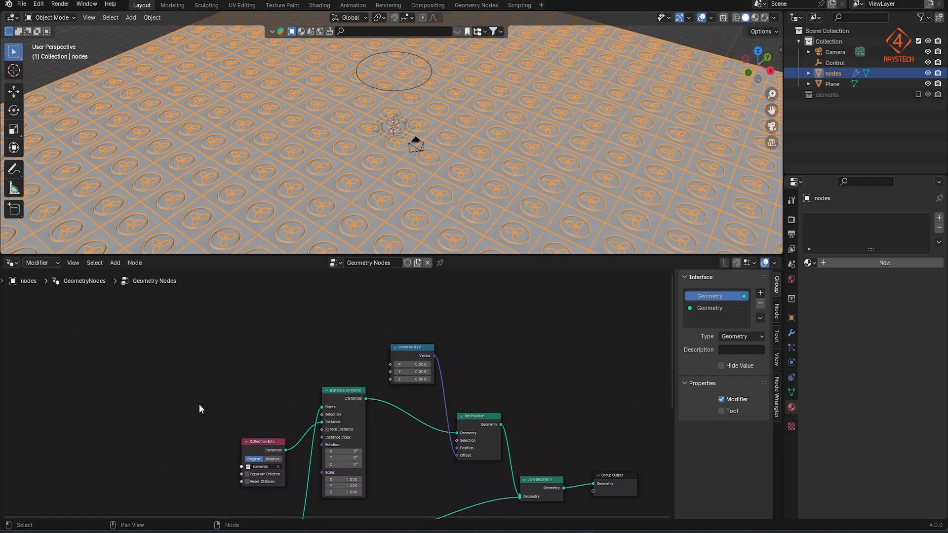
key(shift+a)
mouse_move(191, 407)
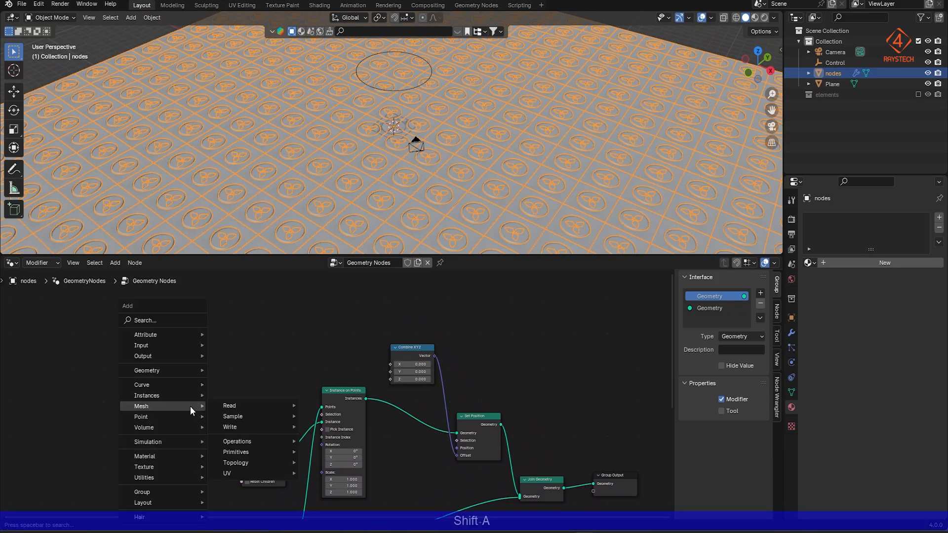
key(Escape)
drag(840, 63, 85, 359)
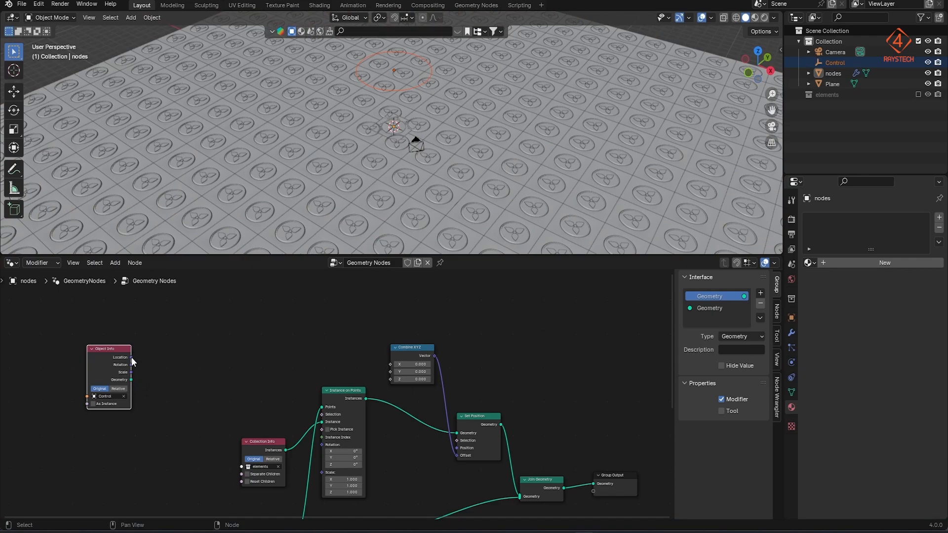
Add a Mesh Line node and connect the Control Object Info's Location to its Start Location.
drag(175, 351, 175, 352)
text(mesh line)
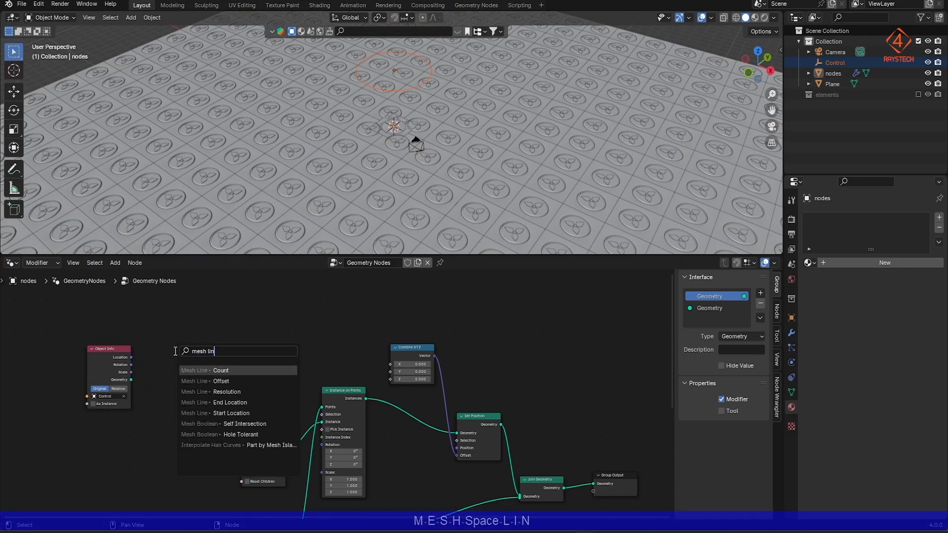
key(Return)
click(167, 337)
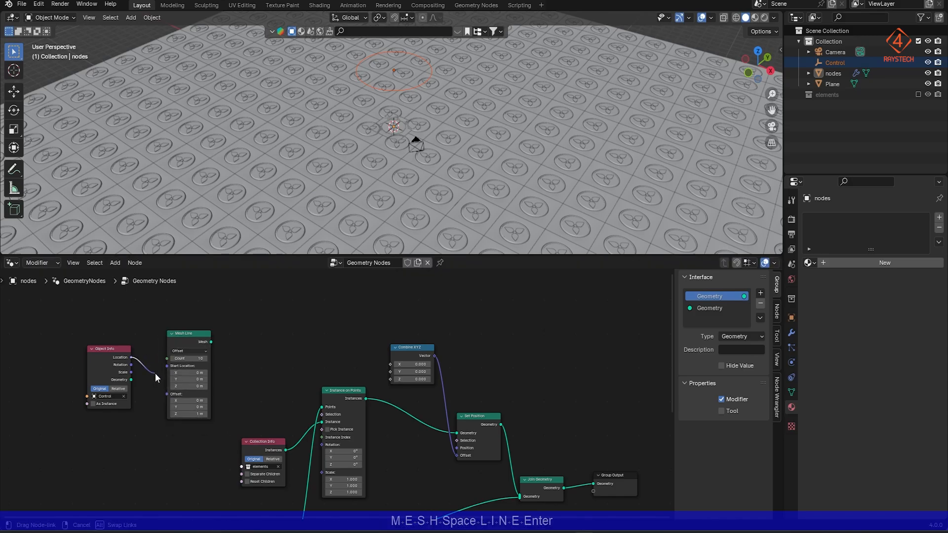
drag(155, 374, 166, 367)
Reposition the Mesh Line node and add a Geometry Proximity node with the line's Mesh output as its Target.
drag(187, 334, 257, 342)
text(pr)
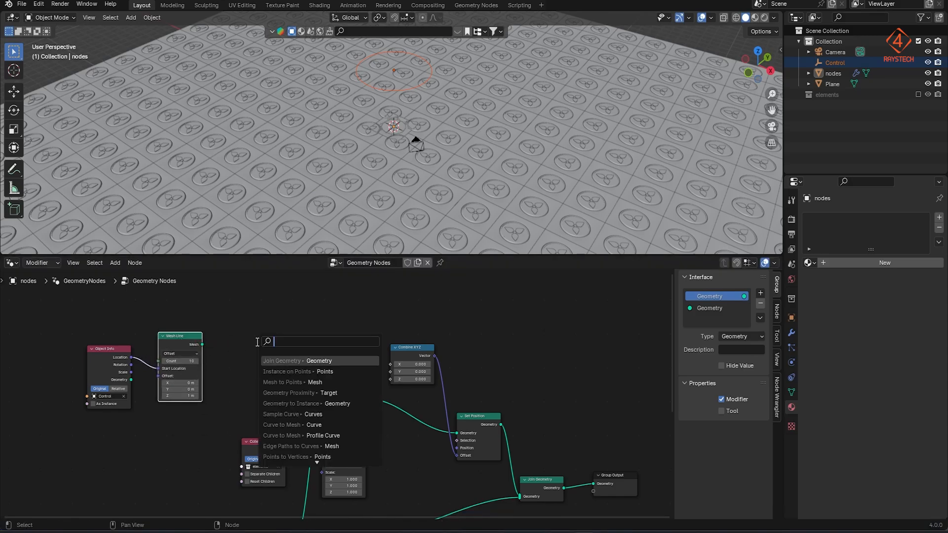
text(oximi)
key(Return)
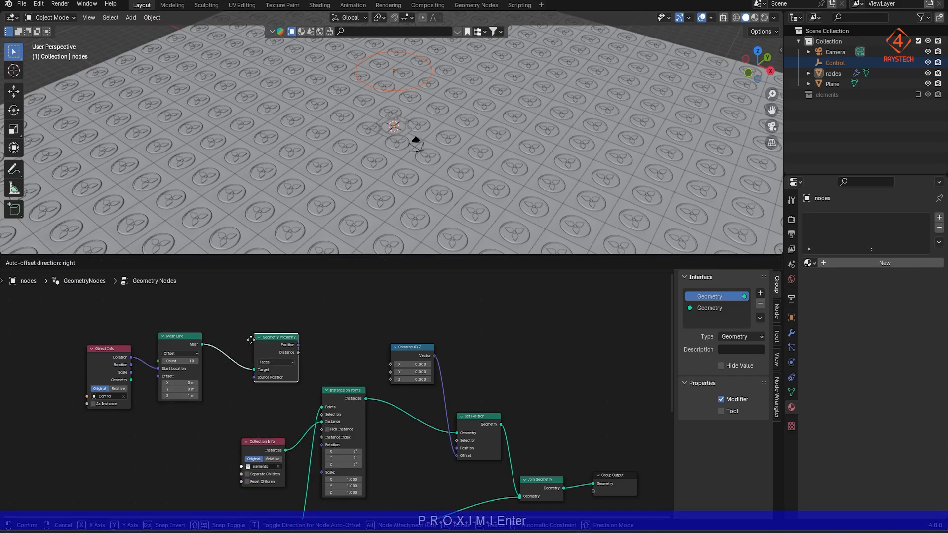
click(238, 337)
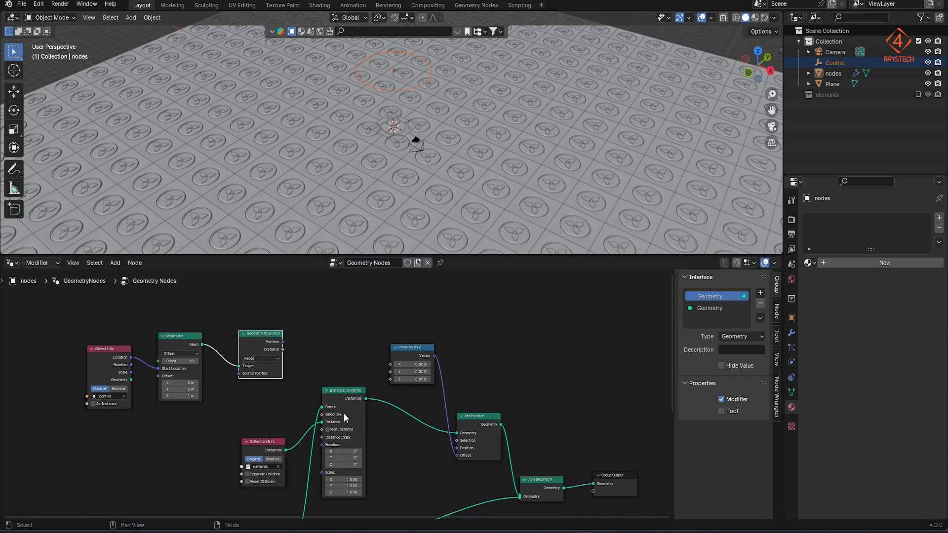
Add a Map Range node fed by Geometry Proximity's Distance and connect its Result to the Z input of Combine XYZ.
drag(284, 348, 322, 336)
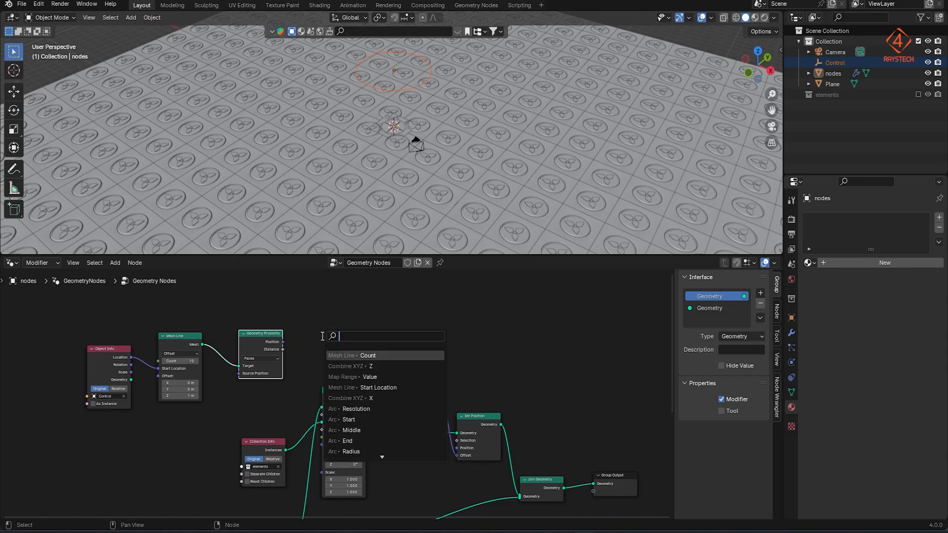
text(pam ra)
key(BackSpace)
key(BackSpace)
text(map ran)
key(Return)
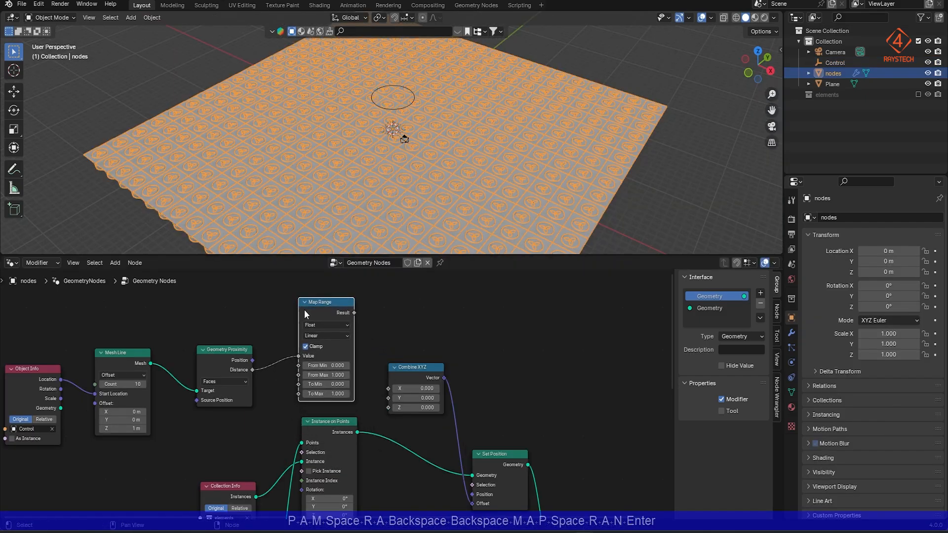
drag(373, 357, 389, 410)
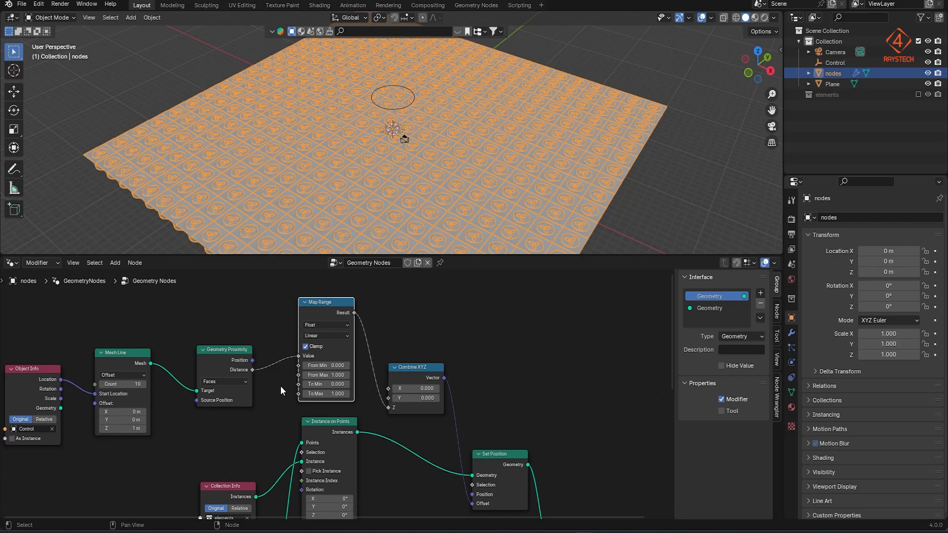
Switch Geometry Proximity to Points and set Map Range's From Max to 18.6, To Min to 2.72 and To Max to 0.
click(242, 384)
click(230, 403)
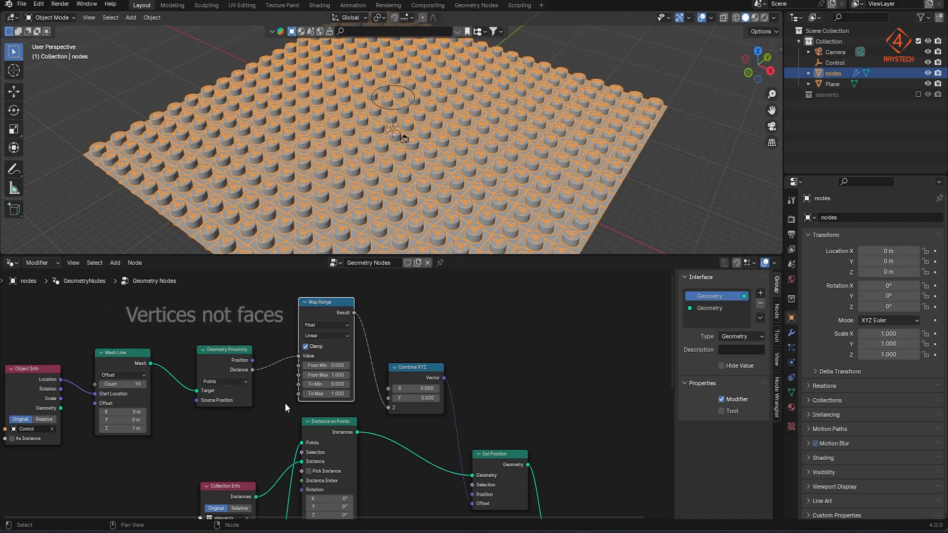
text(1)
key(Tab)
text(0)
key(Return)
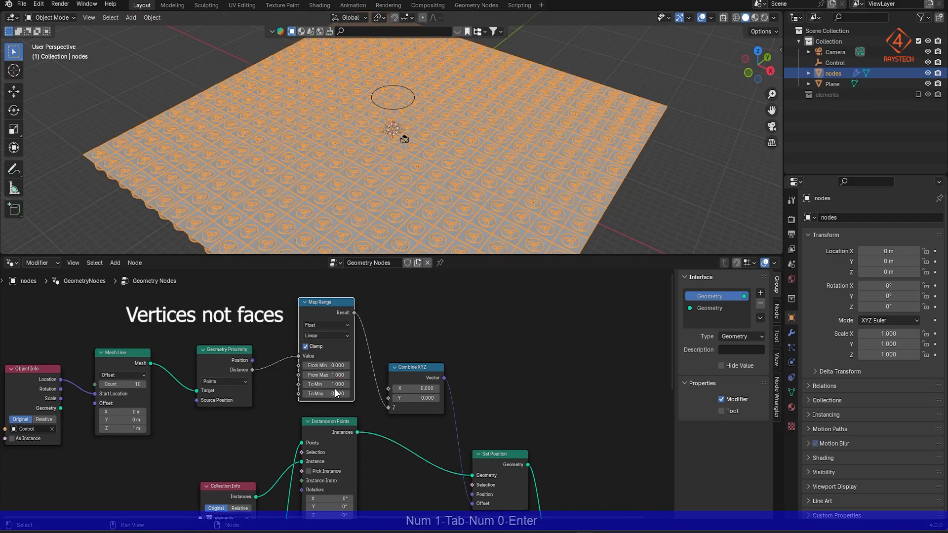
drag(326, 376, 351, 384)
scroll(432, 100, up, 4)
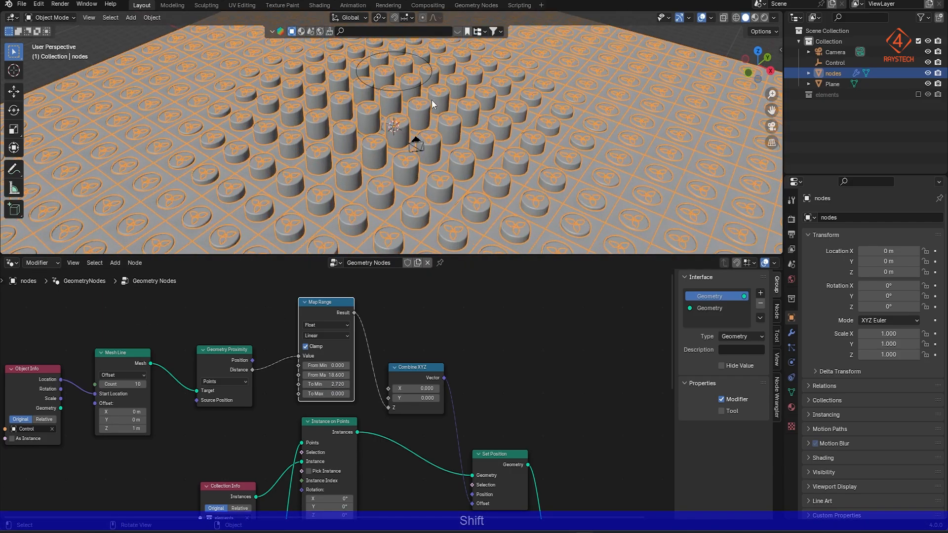
Look through the camera and use walk navigation to move it back until many more raised cylinders fit in the frame.
middle_drag(432, 100, 444, 134)
key(KP_0)
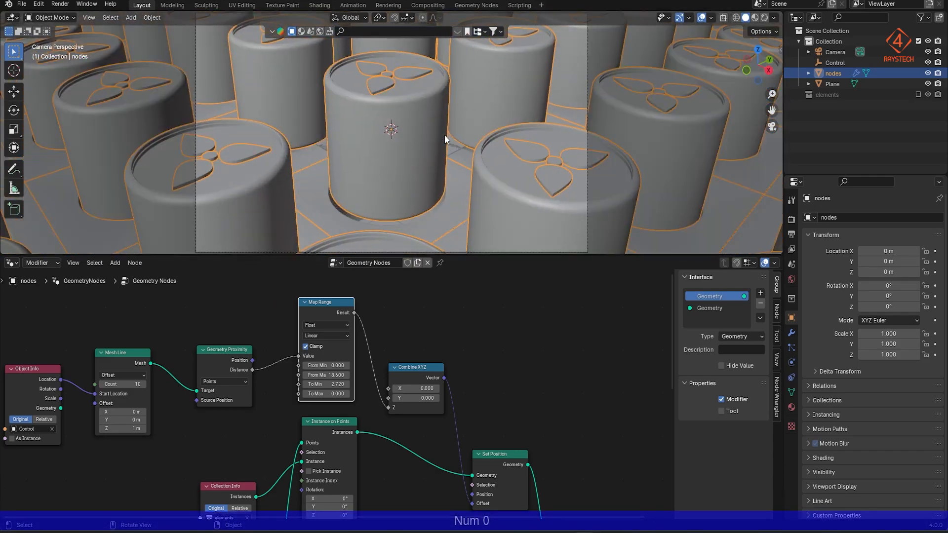
key(shift+grave)
key(s)
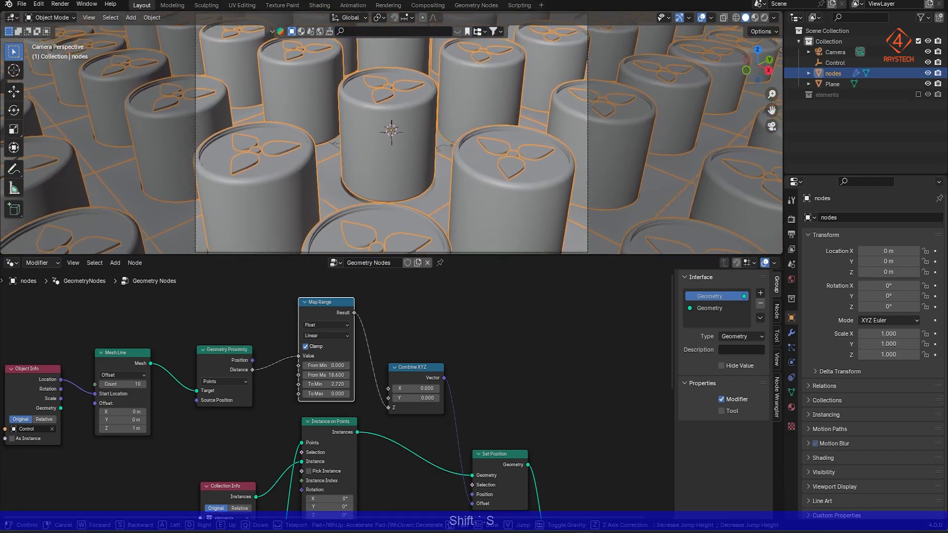
key(s)
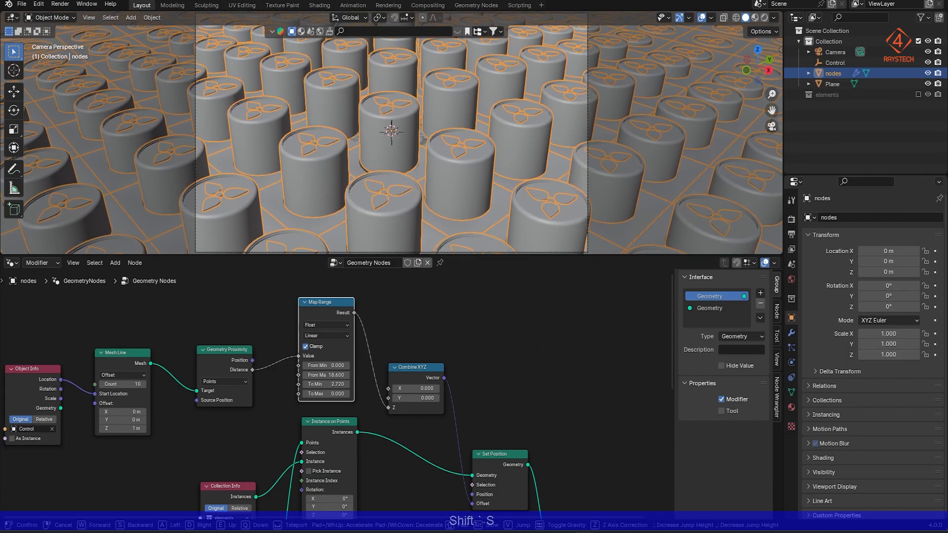
key(s)
key(shift)
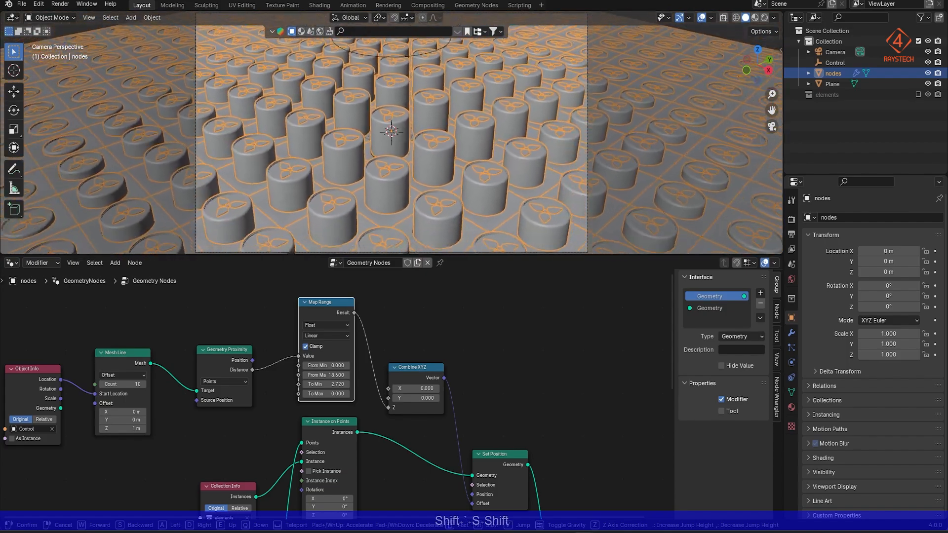
key(s)
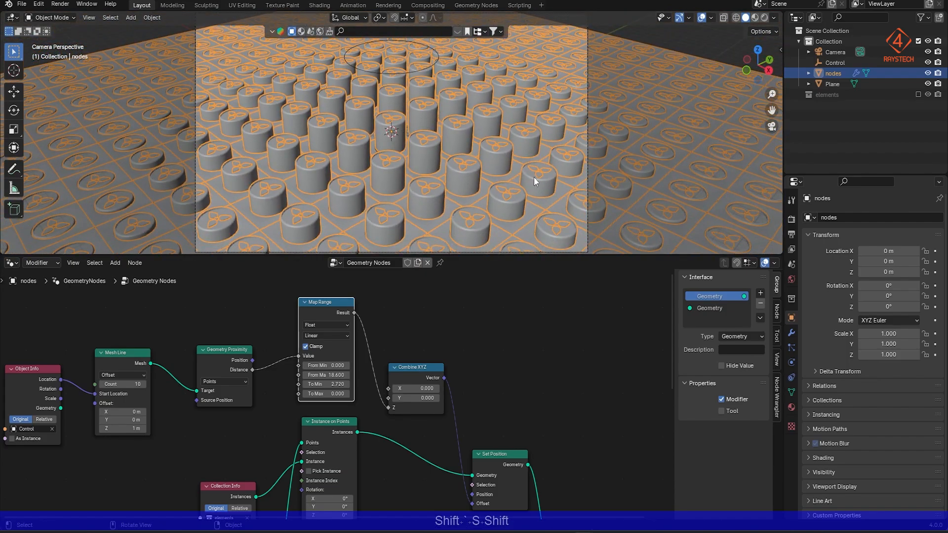
click(534, 177)
Set the camera's focal length to 85 mm and move the camera farther back to reframe the group of raised cylinders.
click(836, 52)
click(792, 363)
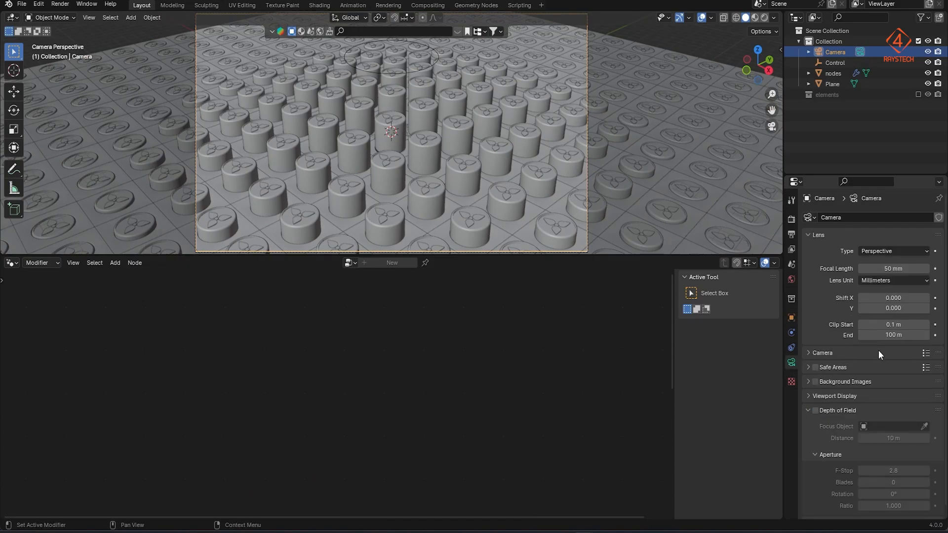
click(903, 268)
text(85)
key(Return)
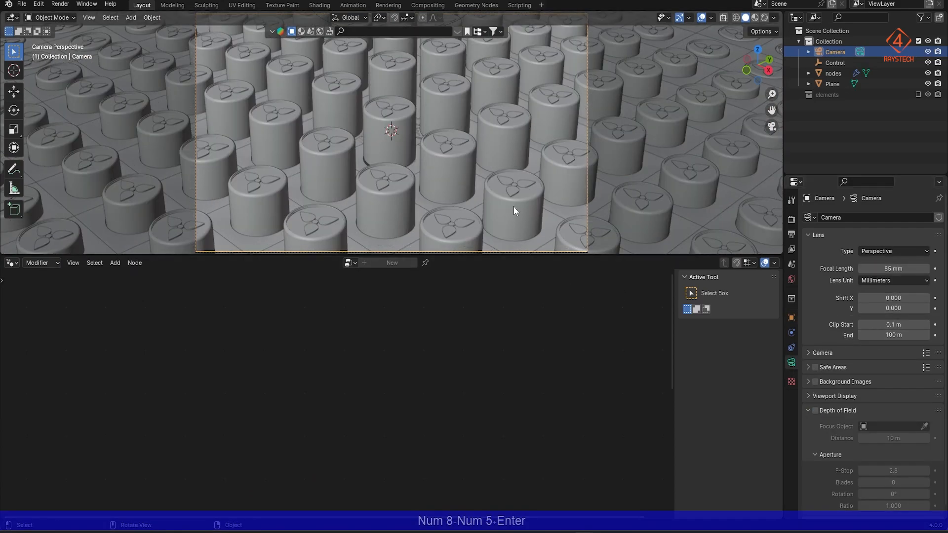
key(shift+grave)
key(s)
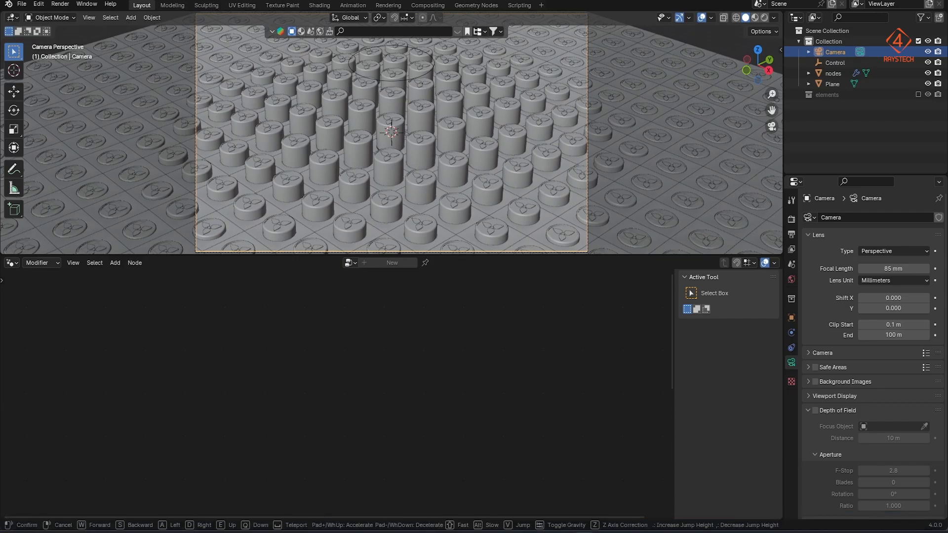
click(514, 207)
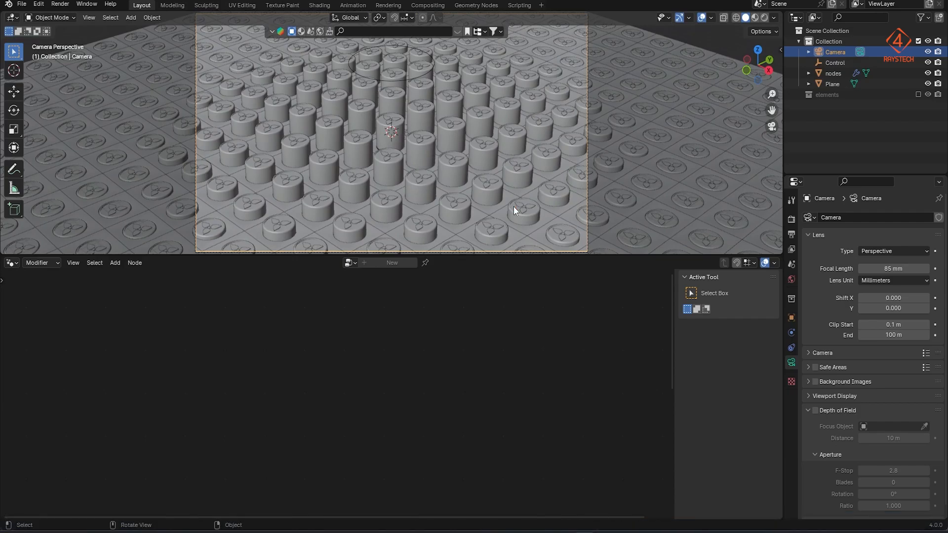
Lower the From Max of the nodes object's Map Range node to 11.5.
click(507, 164)
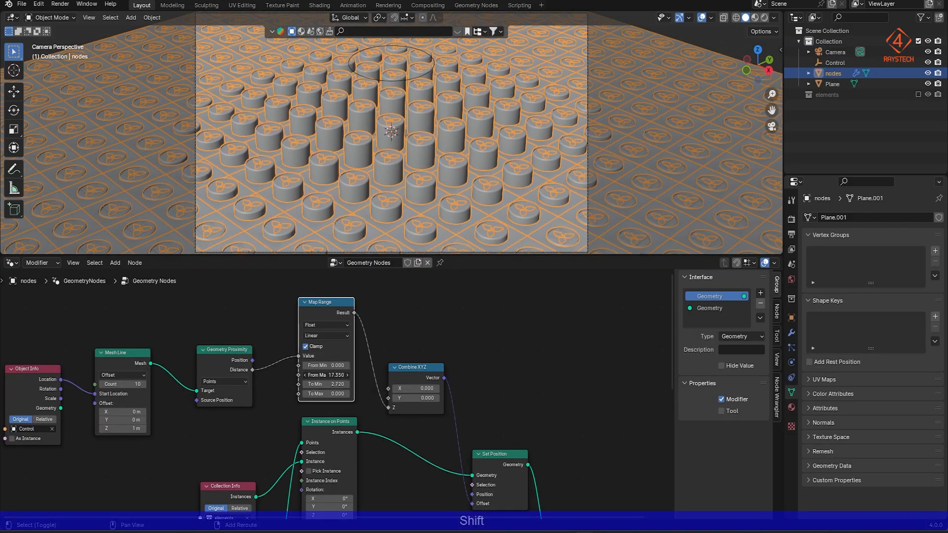
shift+drag(327, 376, 305, 375)
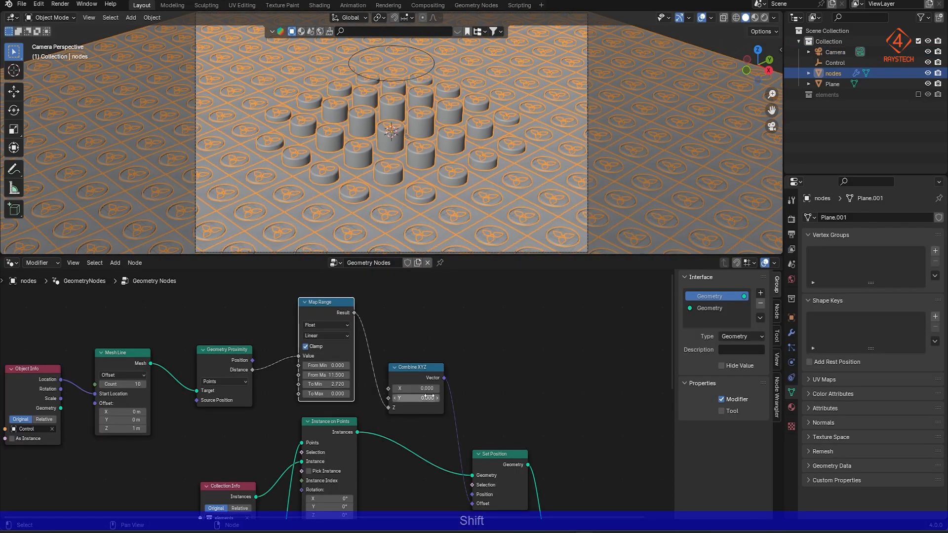
Test the Control empty's influence on the cylinders by moving it along X and along Y, cancelling each move.
click(834, 62)
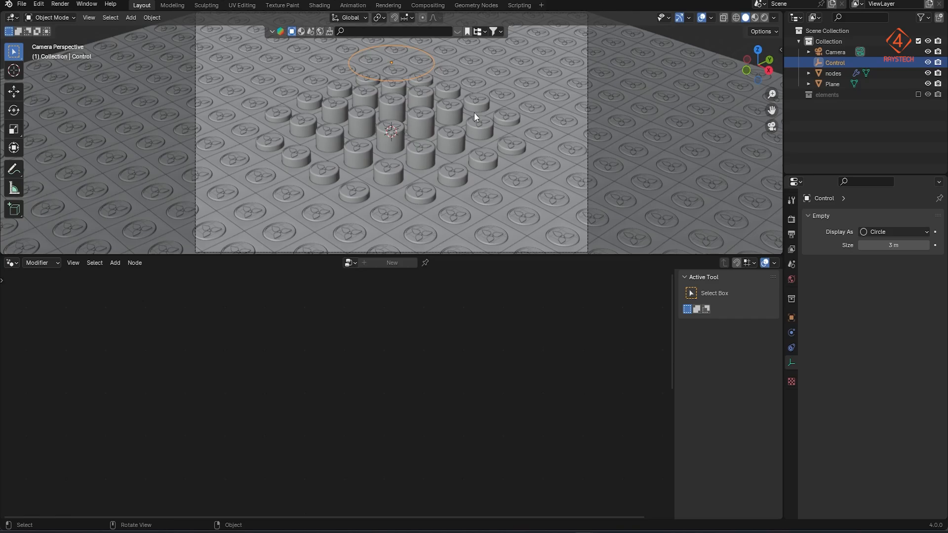
key(g)
key(x)
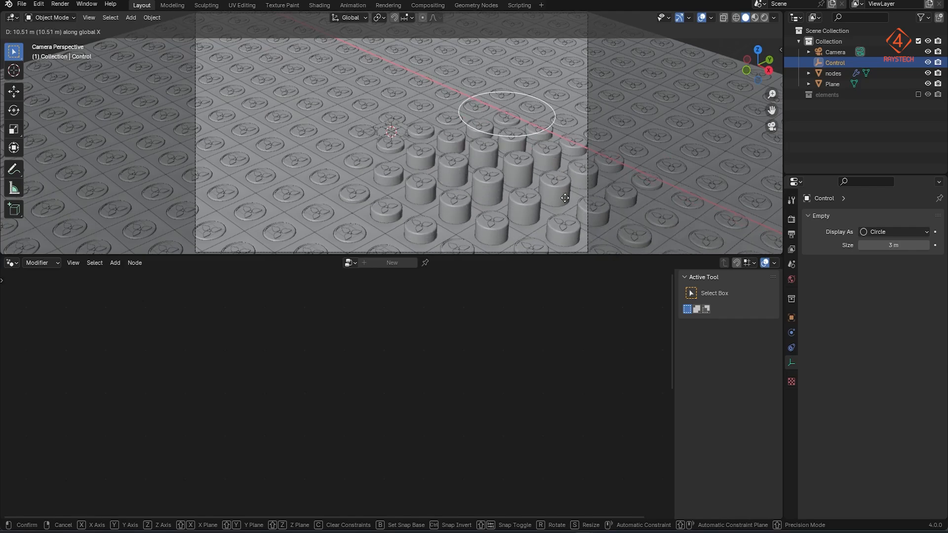
key(Escape)
key(g)
key(y)
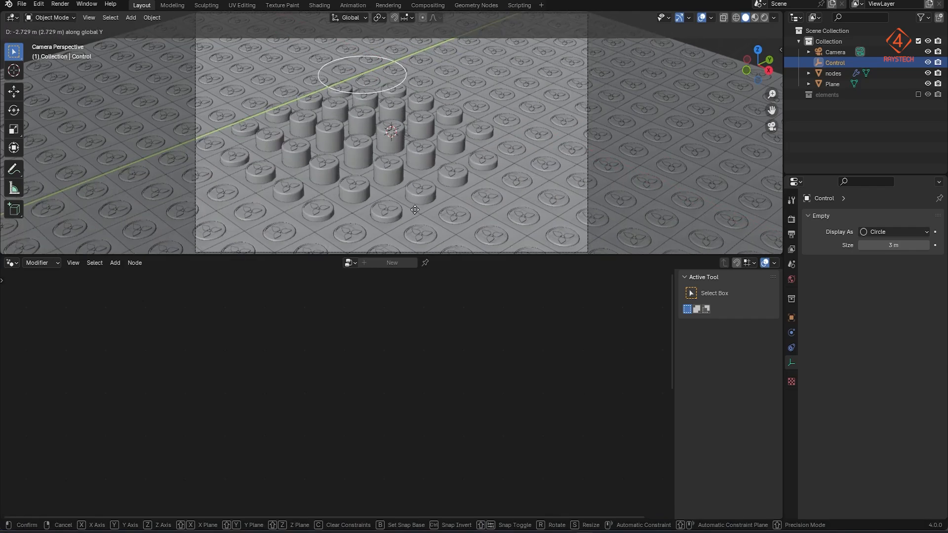
key(Escape)
Split the 3D viewport in two, hide the tools in the camera view and switch the other viewport to a top view.
drag(3, 15, 375, 34)
key(Home)
key(t)
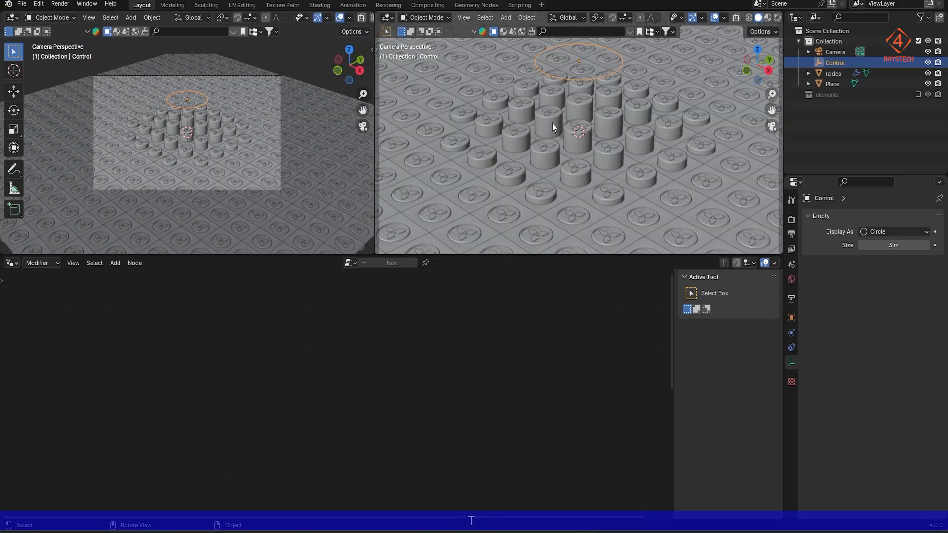
alt+middle_drag(224, 159, 174, 220)
scroll(201, 153, down, 3)
Test-move the Control empty in the top view, cancel the move, and save the file with the nodes object selected.
key(g)
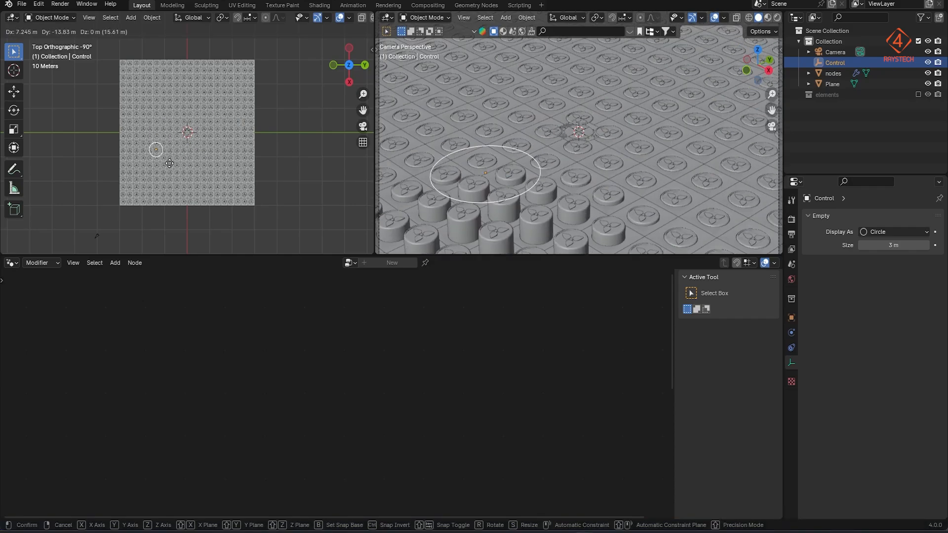
key(Escape)
click(476, 158)
key(ctrl+s)
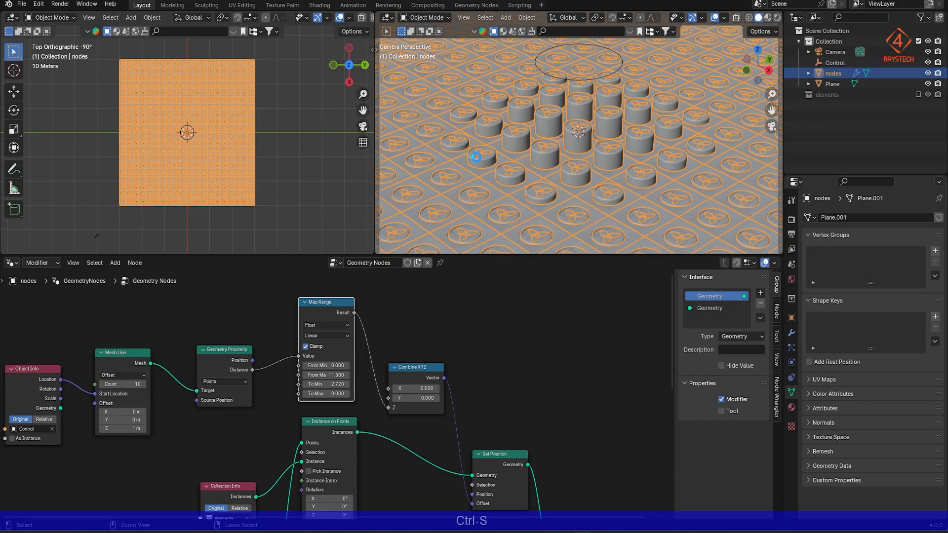
Try a Map Range From Max of 19.25 with a test move of the Control empty, and undo the change.
key(ctrl+shift+z)
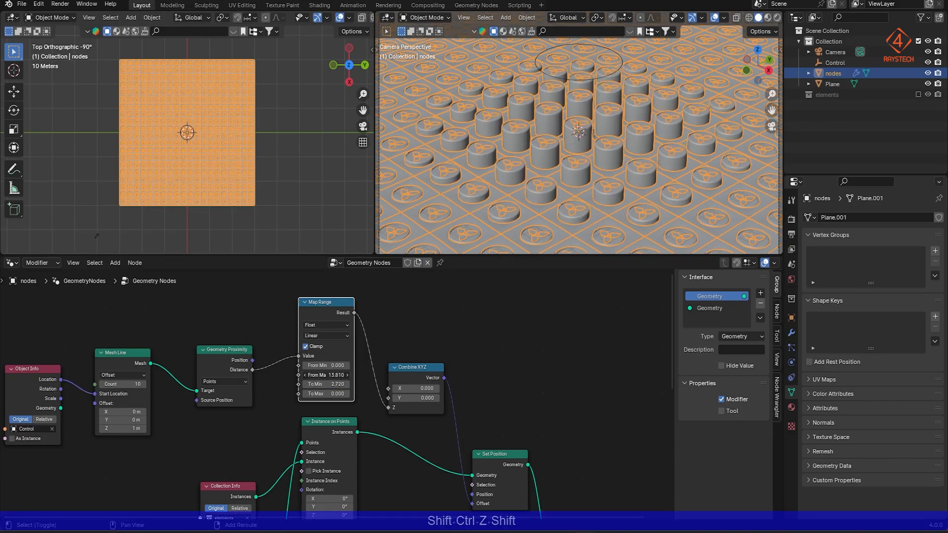
mouse_move(327, 375)
shift+mouse_down()
mouse_move(368, 375)
mouse_move(346, 376)
shift+mouse_up()
scroll(535, 235, down, 3)
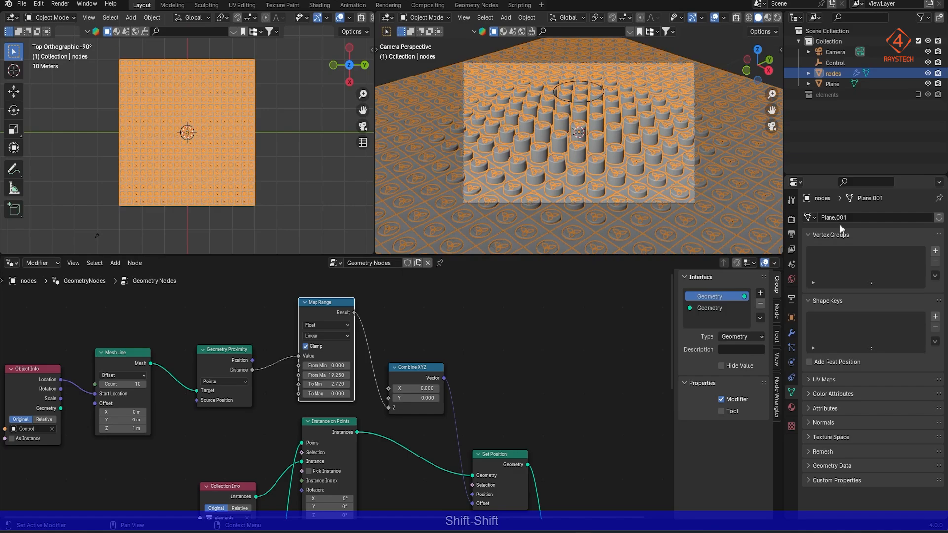
click(570, 107)
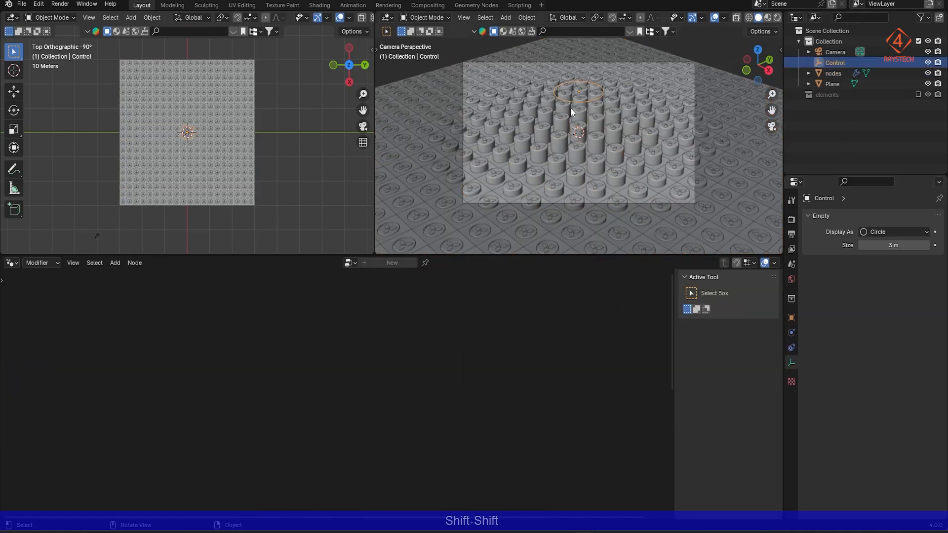
key(g)
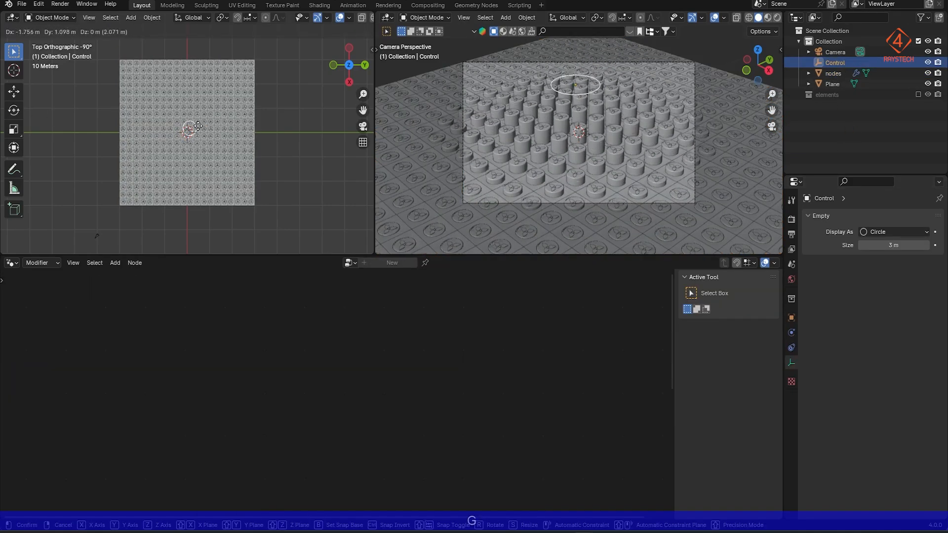
key(Escape)
key(ctrl+z)
key(ctrl+z)
key(ctrl+z)
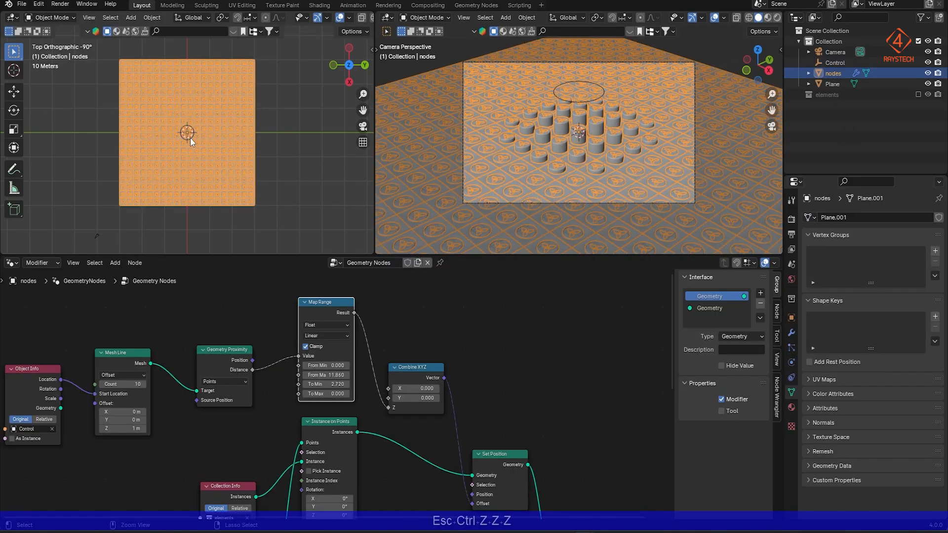
Deselect all objects and save the file.
click(857, 167)
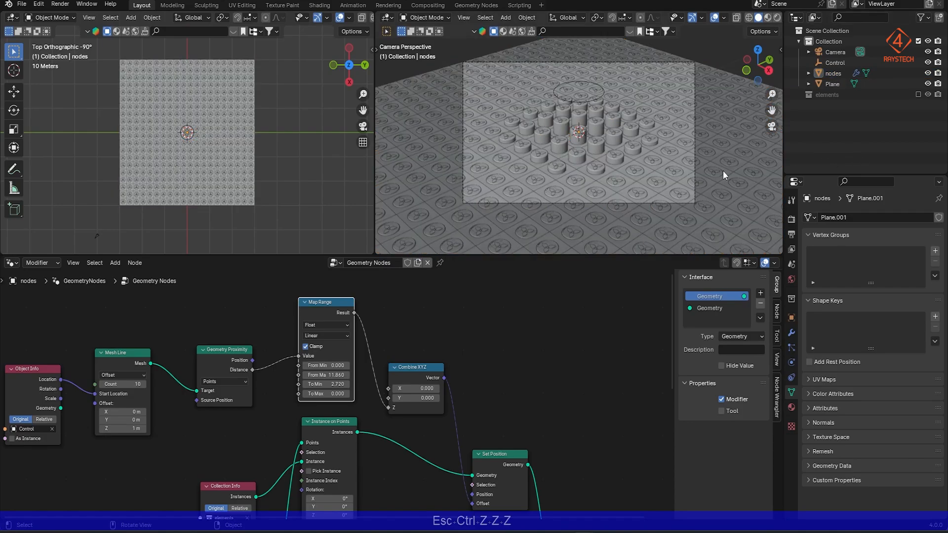
key(ctrl+s)
scroll(588, 125, up, 4)
scroll(584, 125, up, 2)
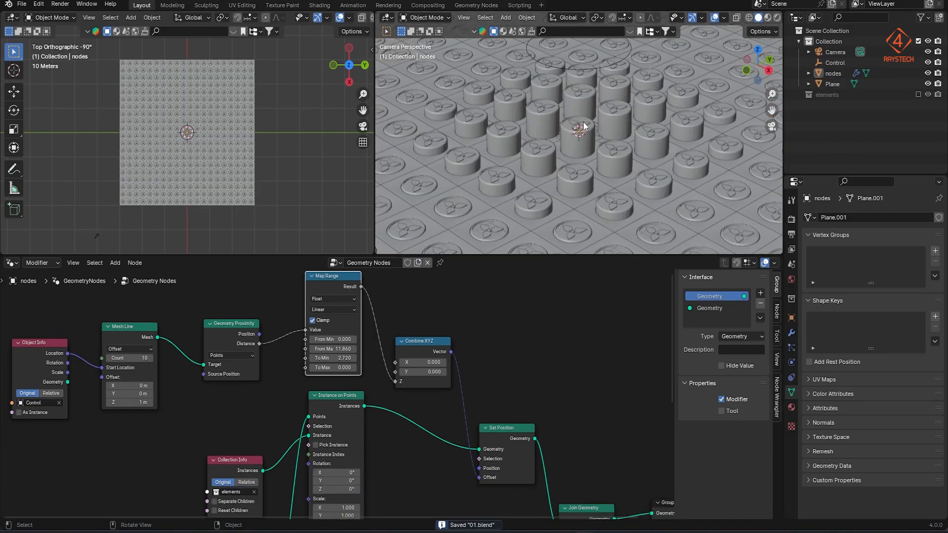
Move the nodes object's Join Geometry and Group Output nodes away from Set Position to make room for another node.
click(544, 147)
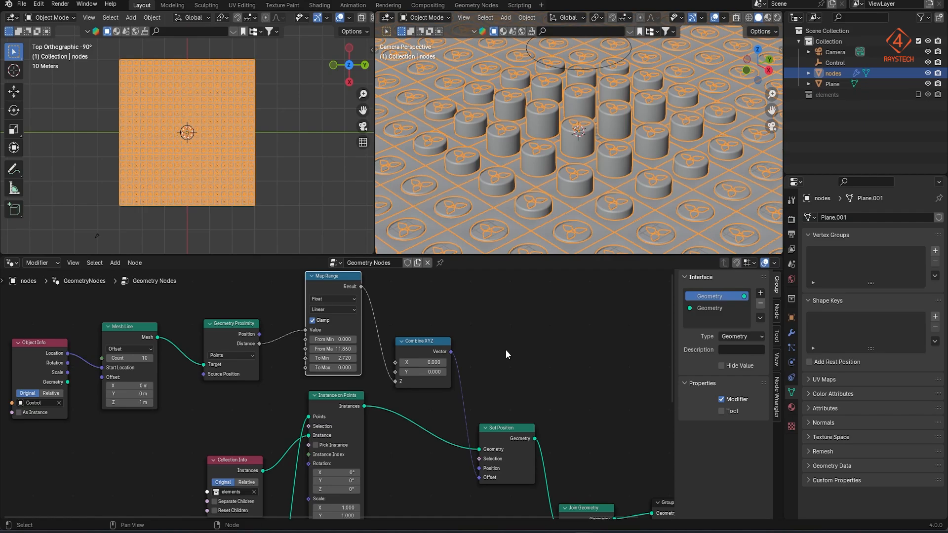
middle_drag(501, 352, 465, 335)
middle_drag(543, 408, 510, 396)
scroll(502, 433, down, 2)
scroll(511, 389, down, 1)
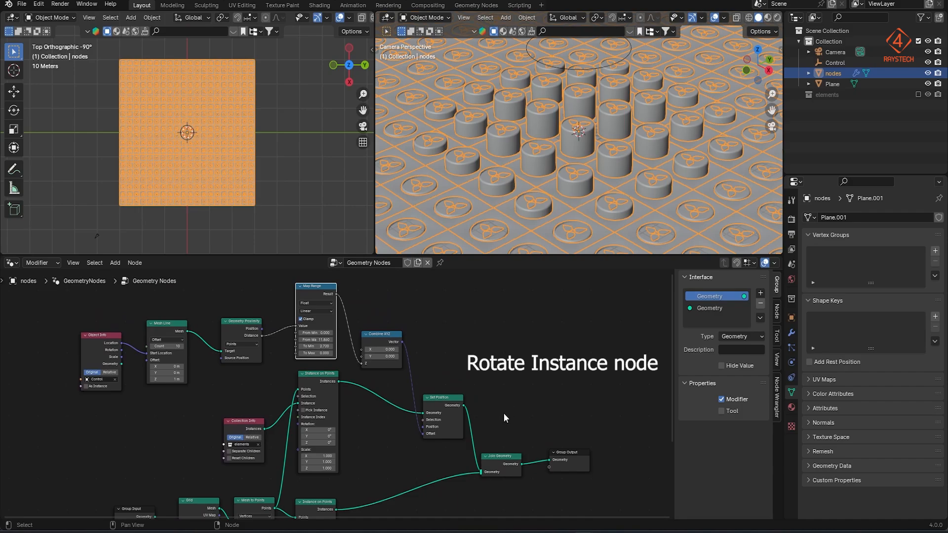
drag(602, 407, 494, 512)
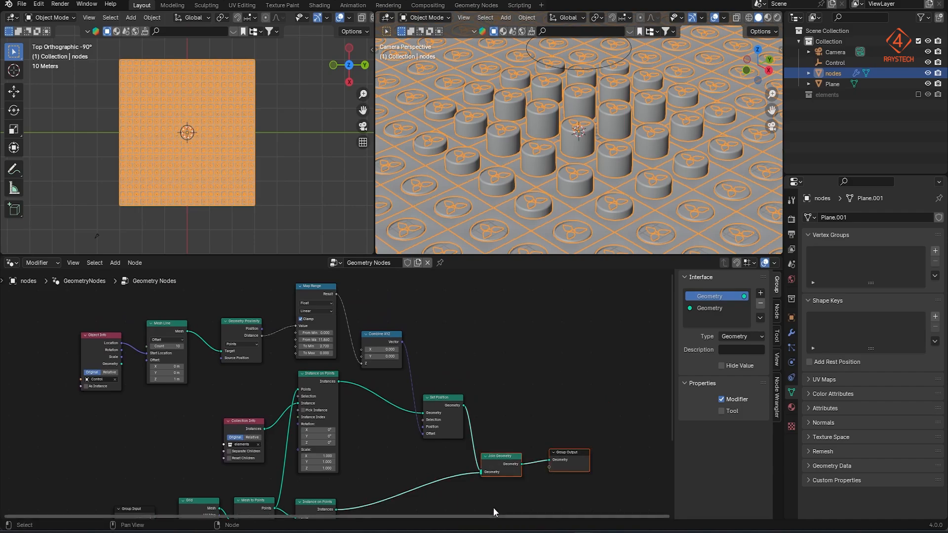
key(g)
click(528, 380)
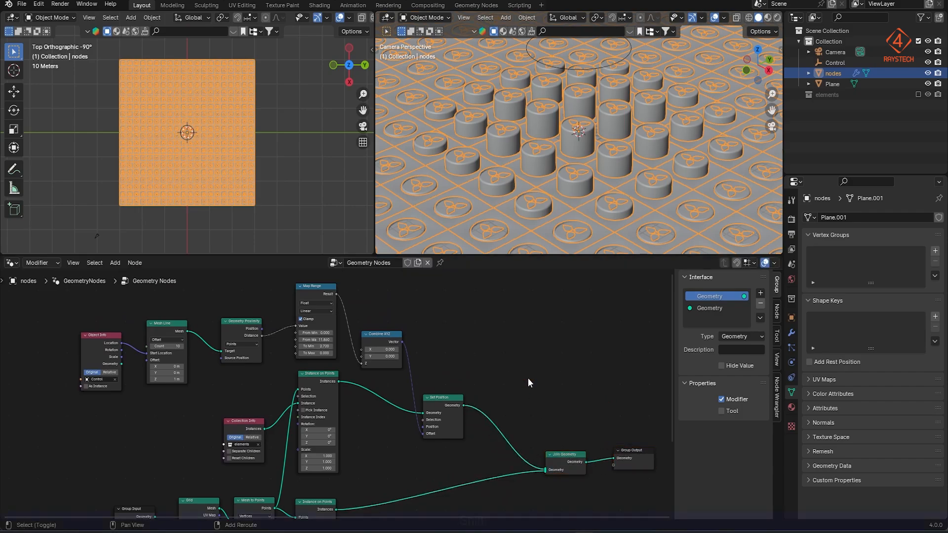
Add a Rotate Instances node and insert it between Set Position and Join Geometry.
key(shift+a)
key(Escape)
key(shift+a)
text(rotate)
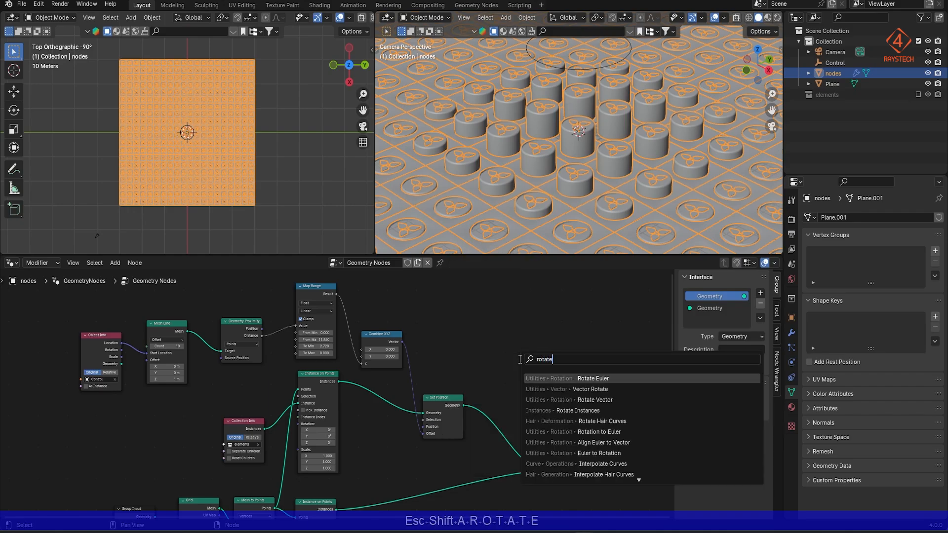
text( sin)
key(BackSpace)
key(BackSpace)
key(BackSpace)
text(intan)
key(Return)
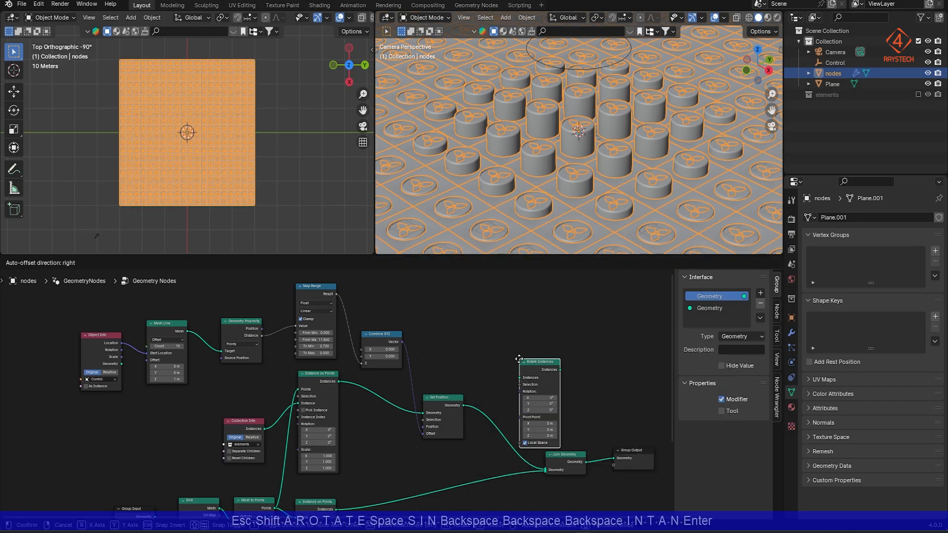
click(508, 375)
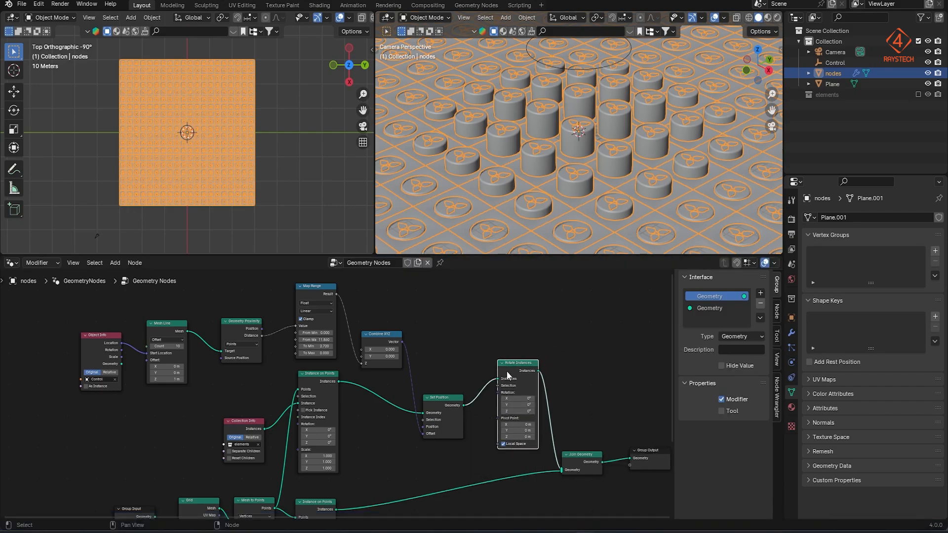
Try out Z rotation values on the Rotate Instances node and undo each trial.
drag(519, 411, 637, 411)
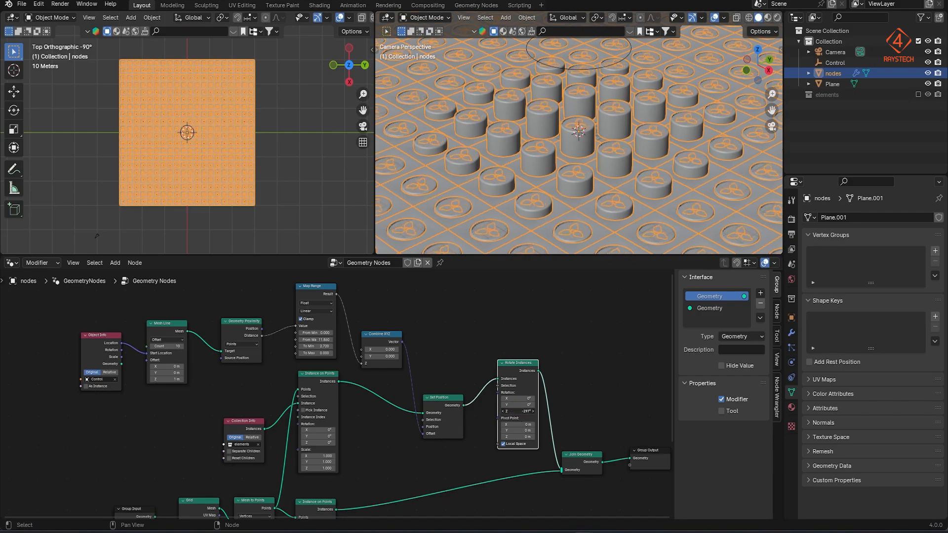
key(ctrl+z)
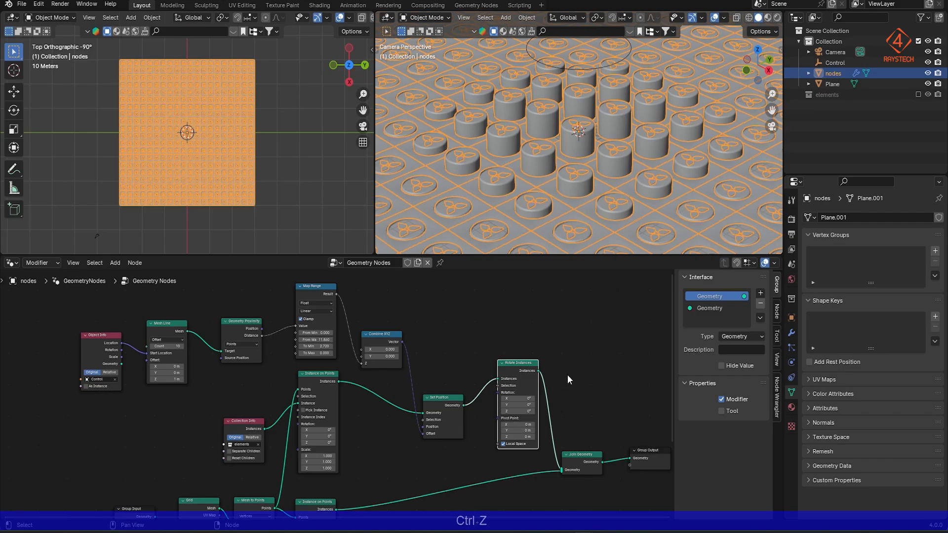
scroll(562, 139, down, 3)
scroll(573, 134, up, 2)
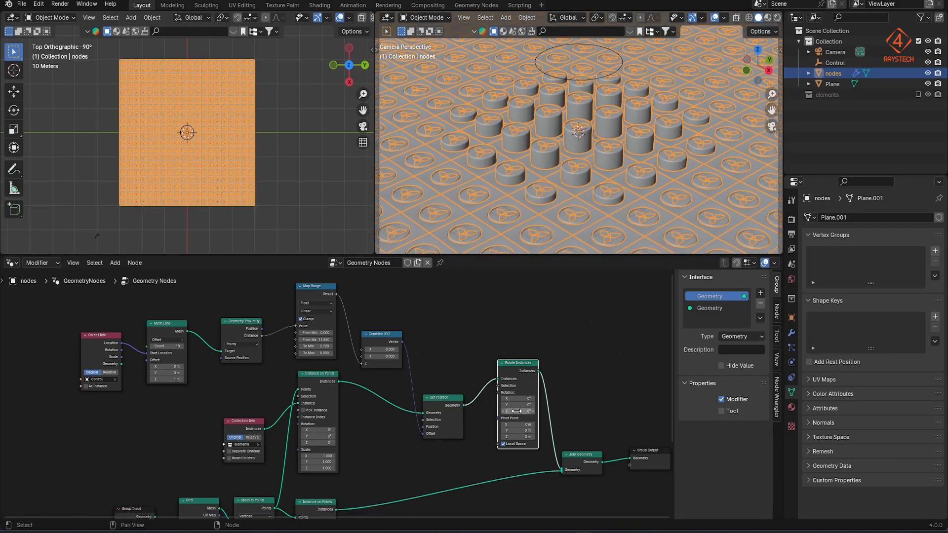
drag(519, 411, 562, 411)
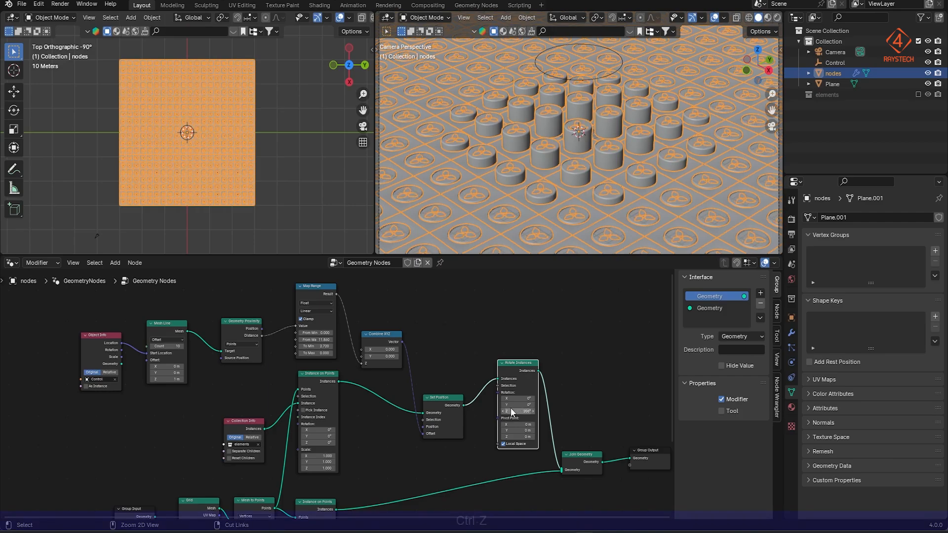
key(ctrl+z)
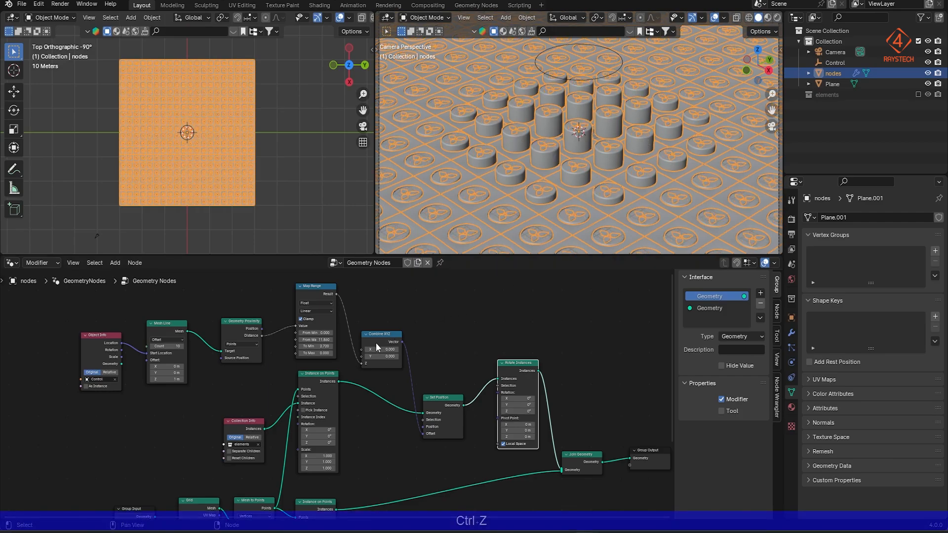
Link the Map Range Result to the Rotate Instances Selection input, then test a Z rotation and undo that test.
drag(336, 294, 441, 381)
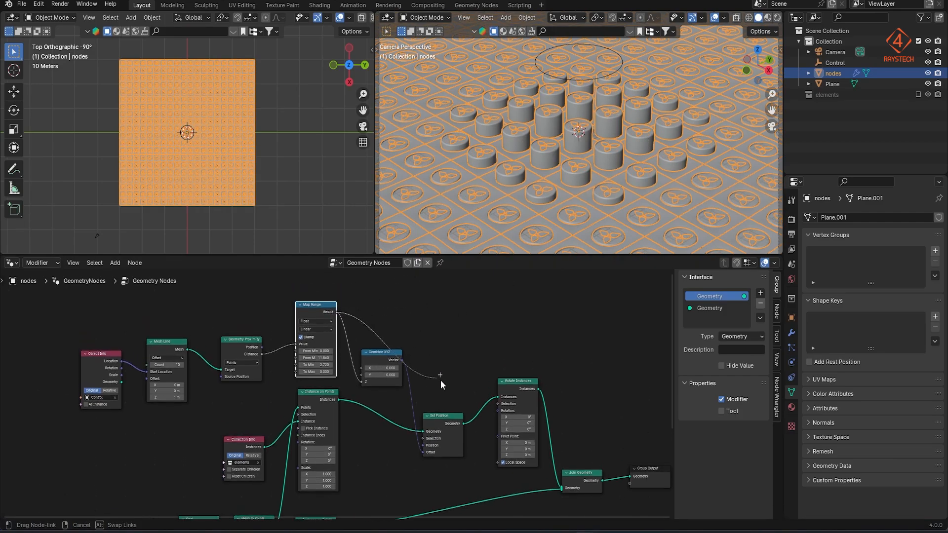
drag(496, 405, 490, 430)
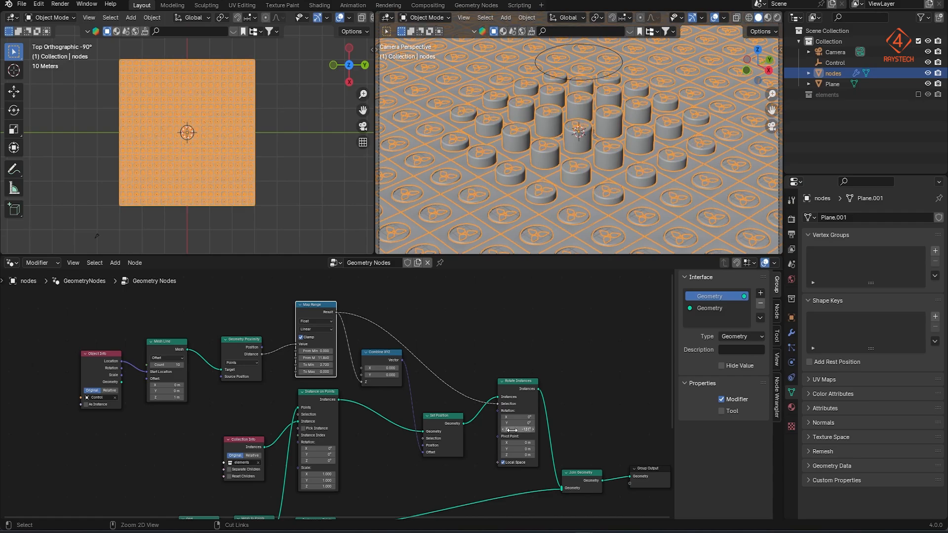
key(ctrl+z)
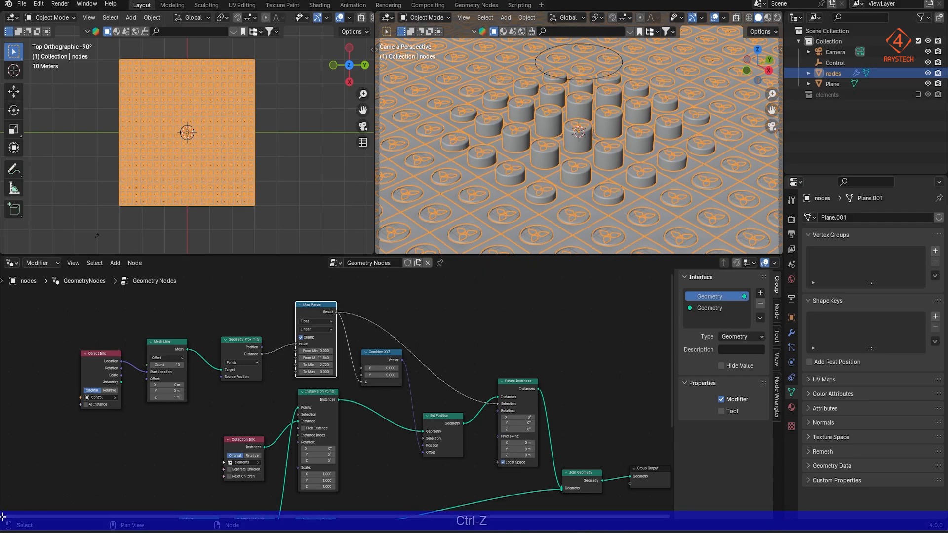
Split off a new area beneath the node editor and make it a Timeline.
drag(2, 517, 2, 447)
click(46, 451)
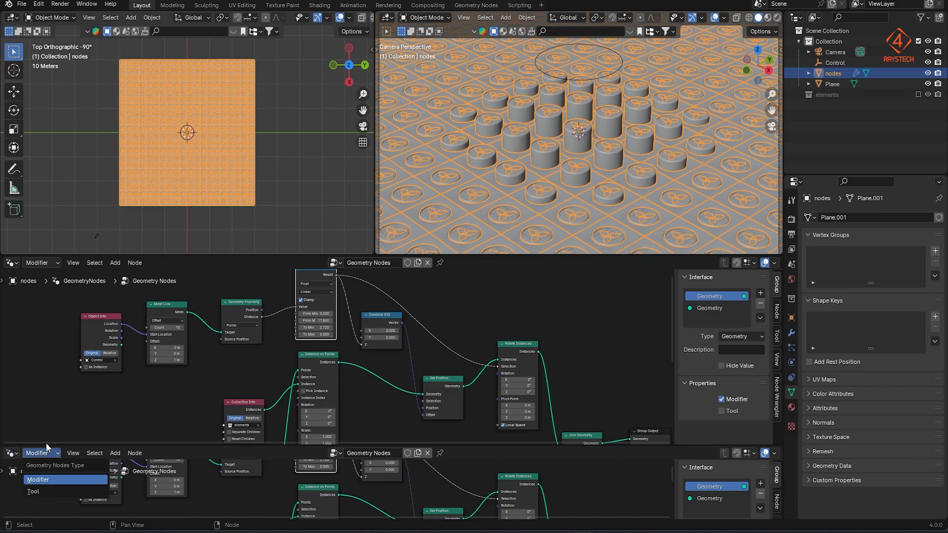
click(10, 453)
click(148, 374)
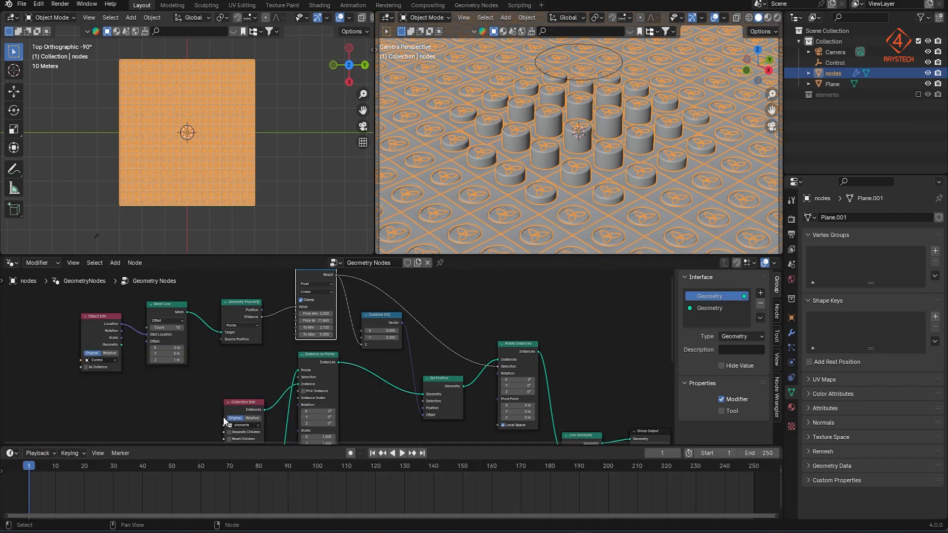
Keyframe the Rotate Instances Z rotation at 0° on frame 1 and at 360° on frame 60.
right_click(516, 392)
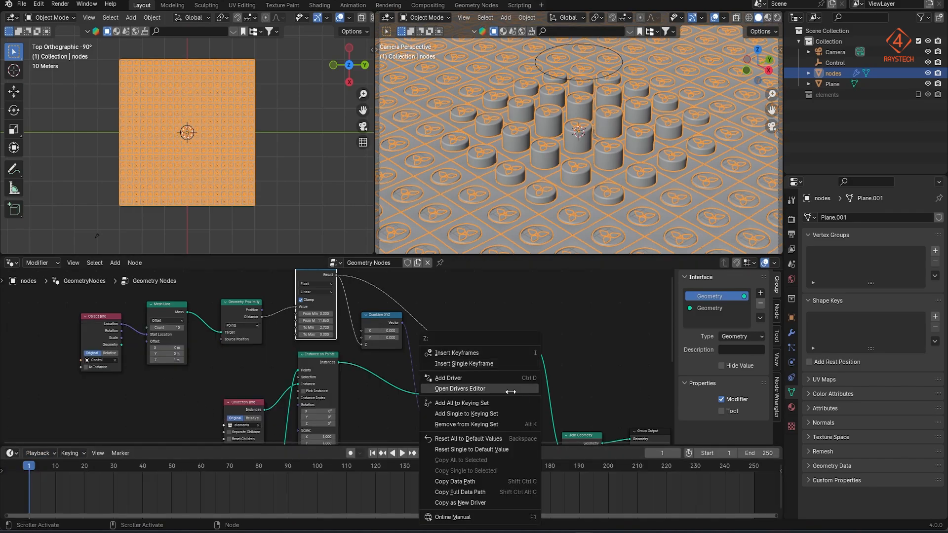
click(464, 364)
drag(171, 477, 199, 477)
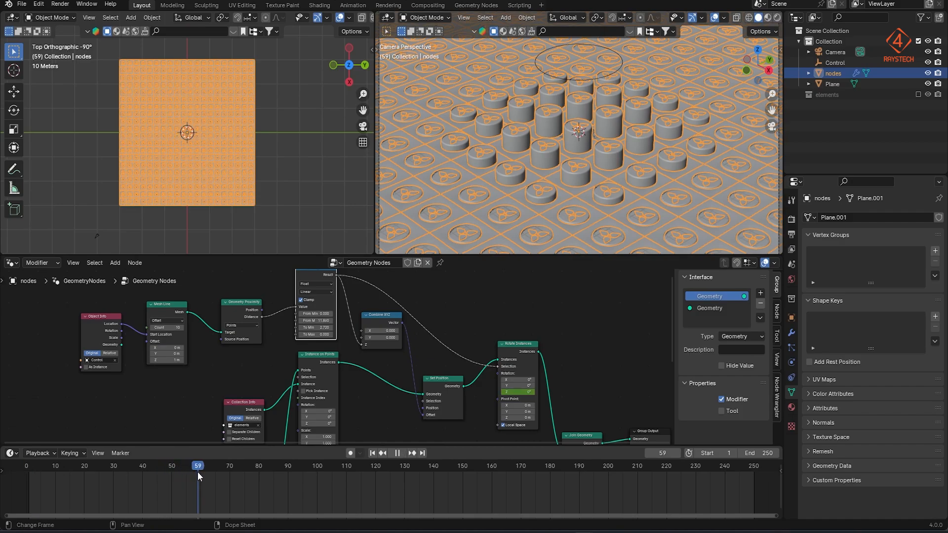
text(360)
key(Return)
right_click(526, 392)
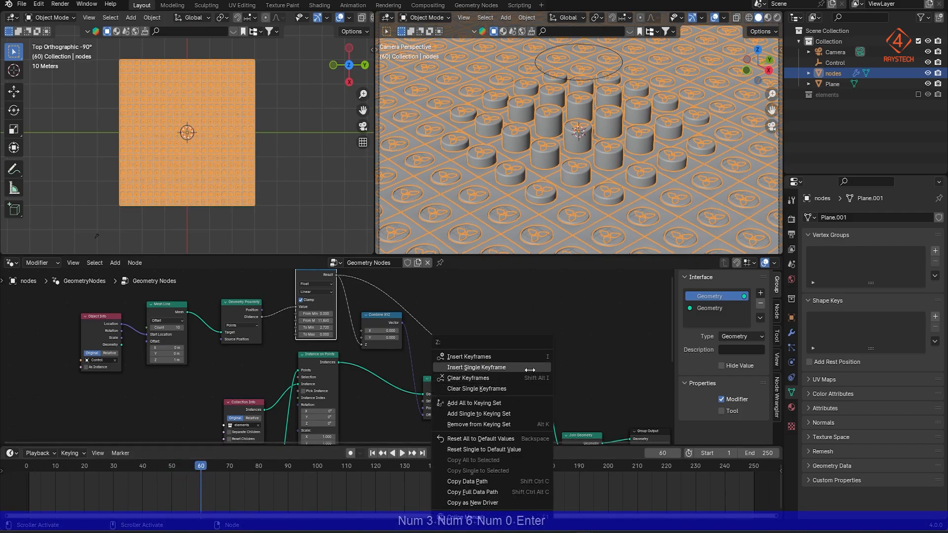
click(491, 367)
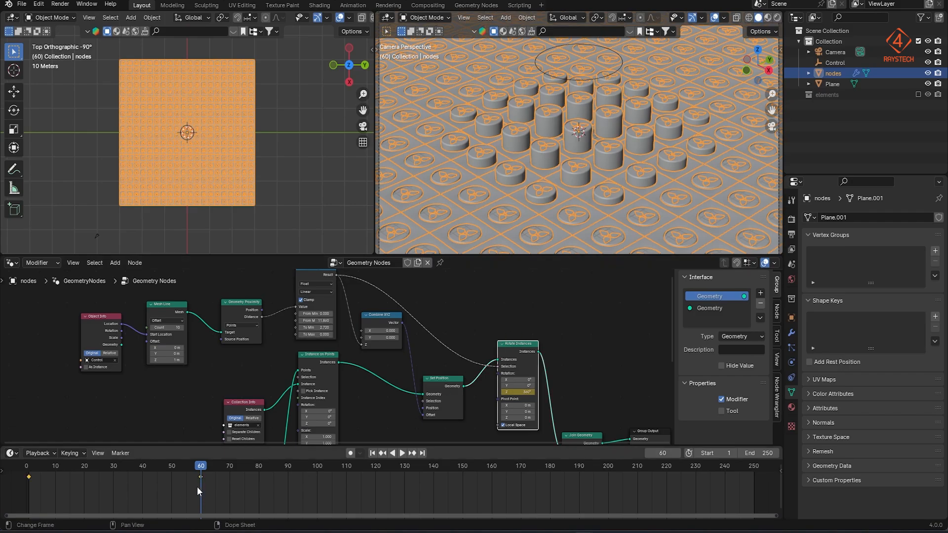
Set all rotation keyframes to Linear interpolation and briefly play the animation.
key(a)
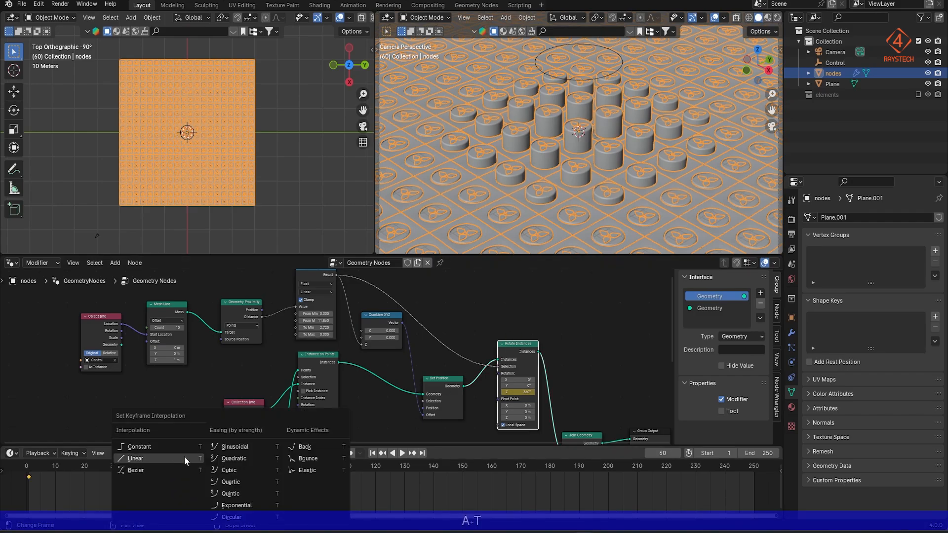
click(184, 459)
click(405, 453)
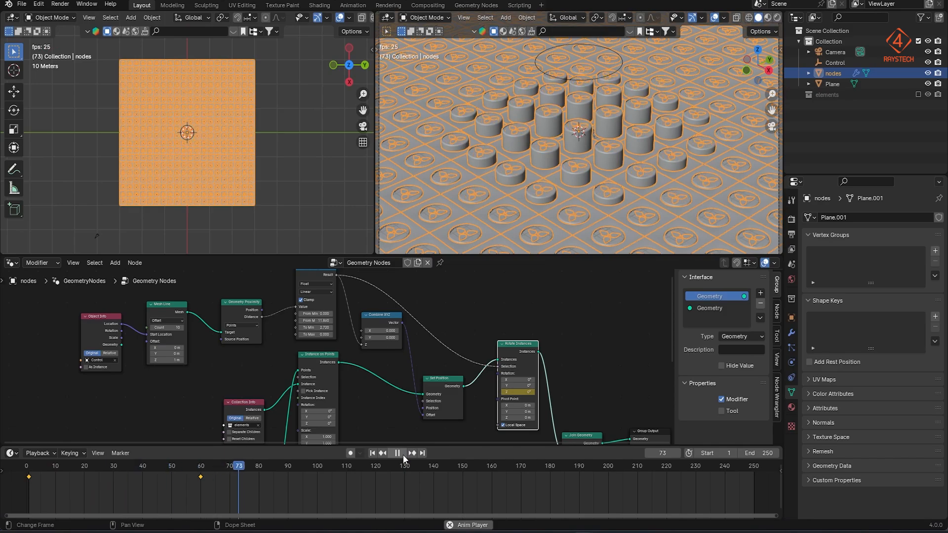
click(403, 454)
Switch the Timeline area to the Graph Editor and frame the whole Z rotation curve.
click(13, 454)
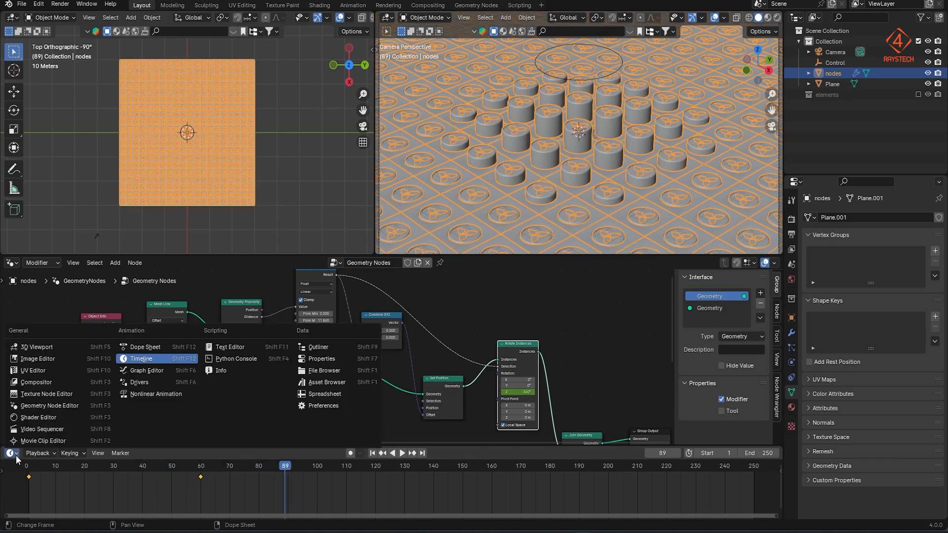
click(147, 370)
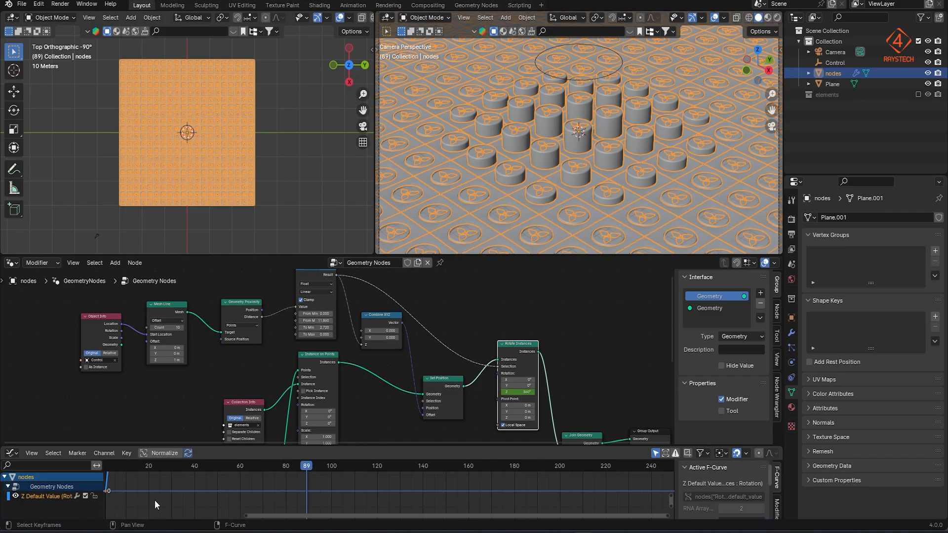
key(Home)
scroll(392, 490, down, 3)
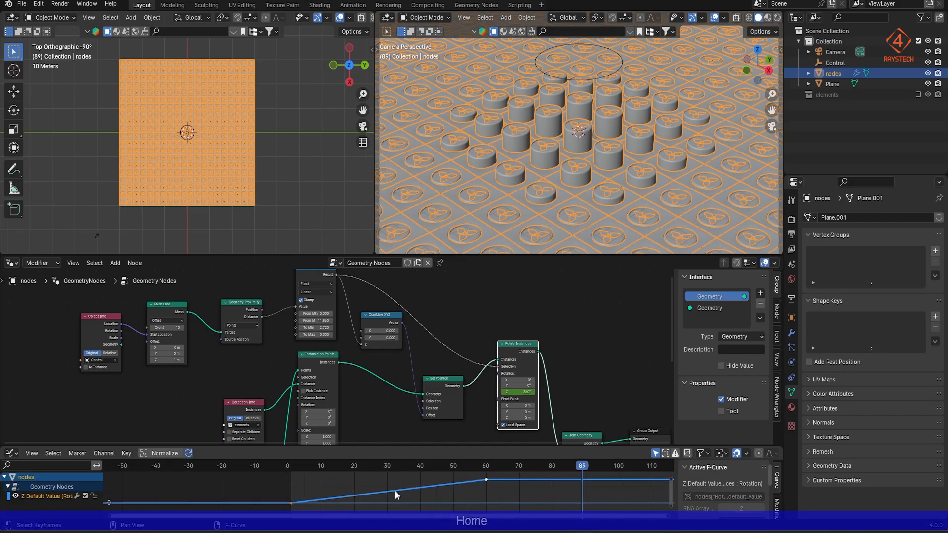
Add a Cycles modifier to the Z rotation F-curve so the rotation repeats.
click(777, 510)
click(734, 471)
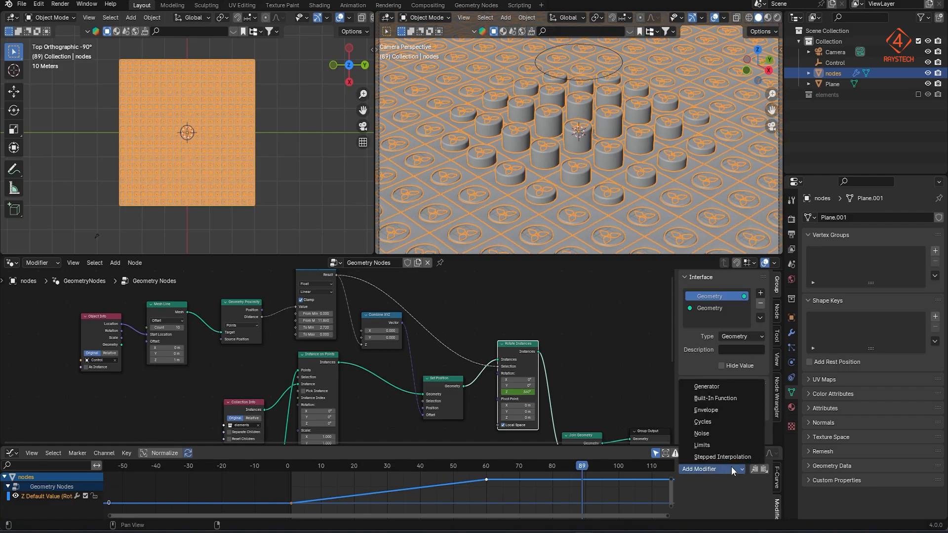
click(733, 424)
scroll(542, 497, down, 1)
scroll(544, 488, down, 5)
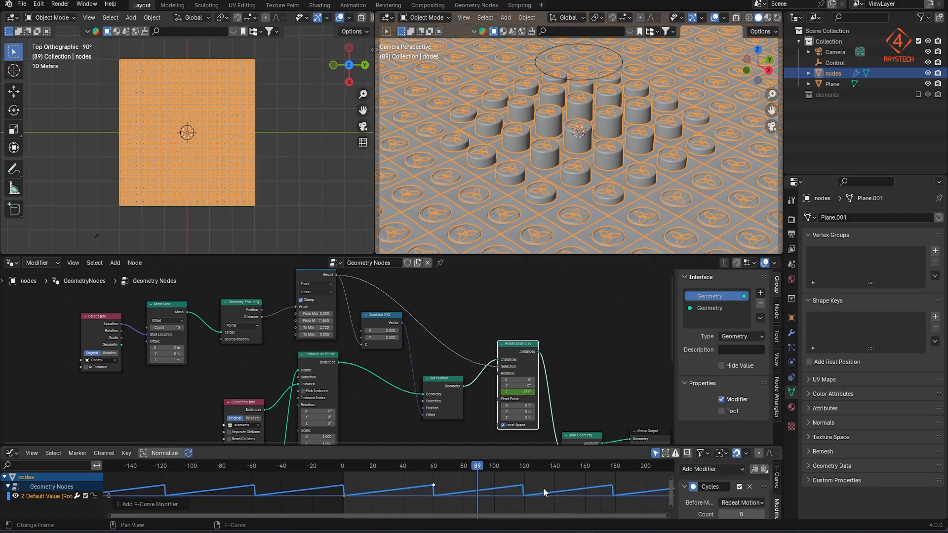
Play the animation from the start while test-moving the Control empty over the grid, cancelling every move.
key(shift+Left)
key(space)
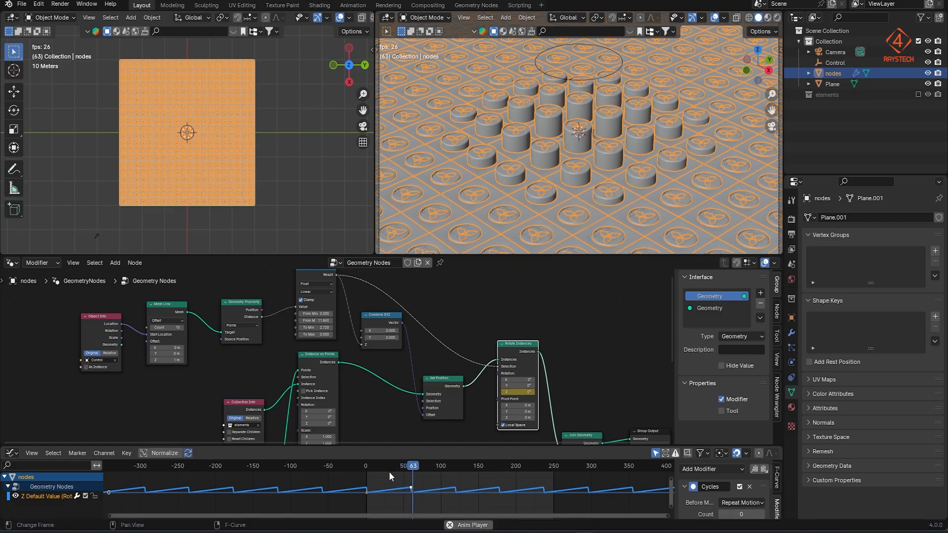
click(836, 63)
key(g)
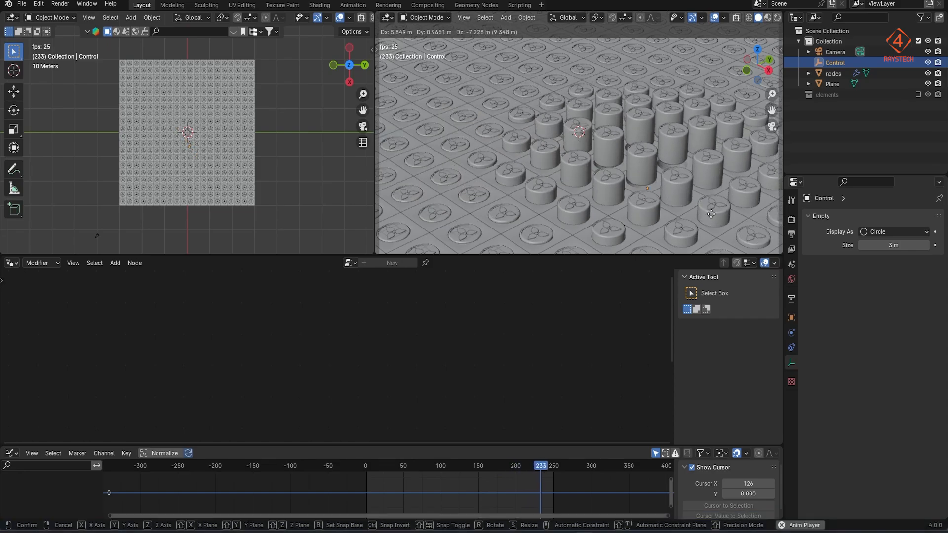
key(KP_0)
key(Escape)
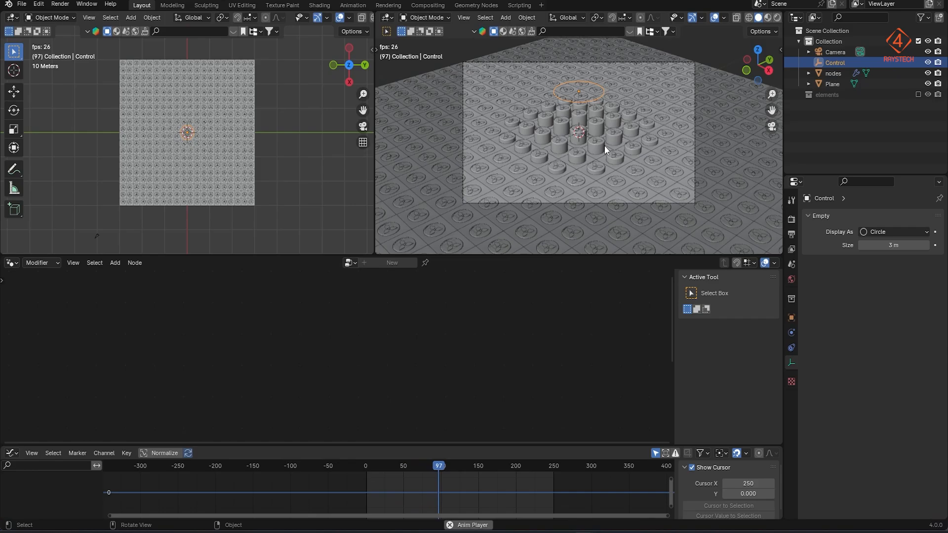
key(g)
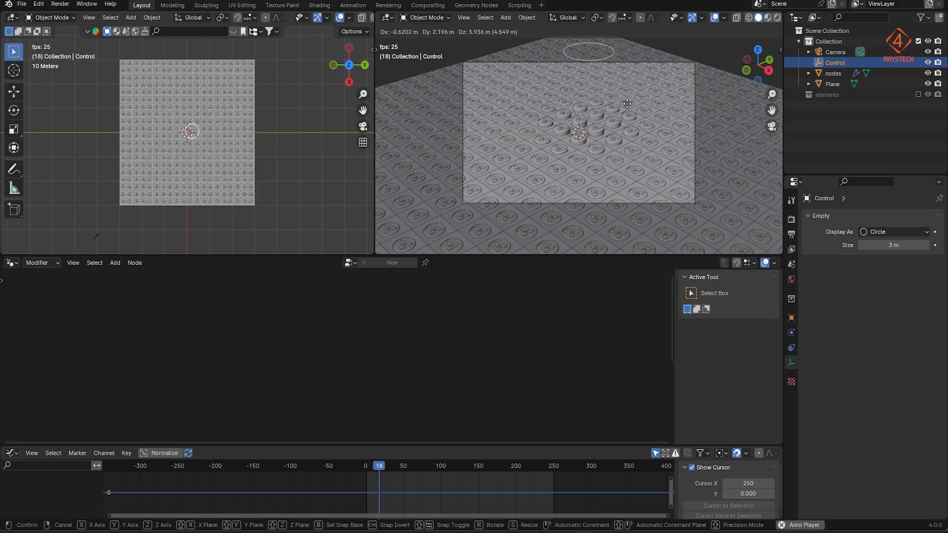
key(Escape)
key(g)
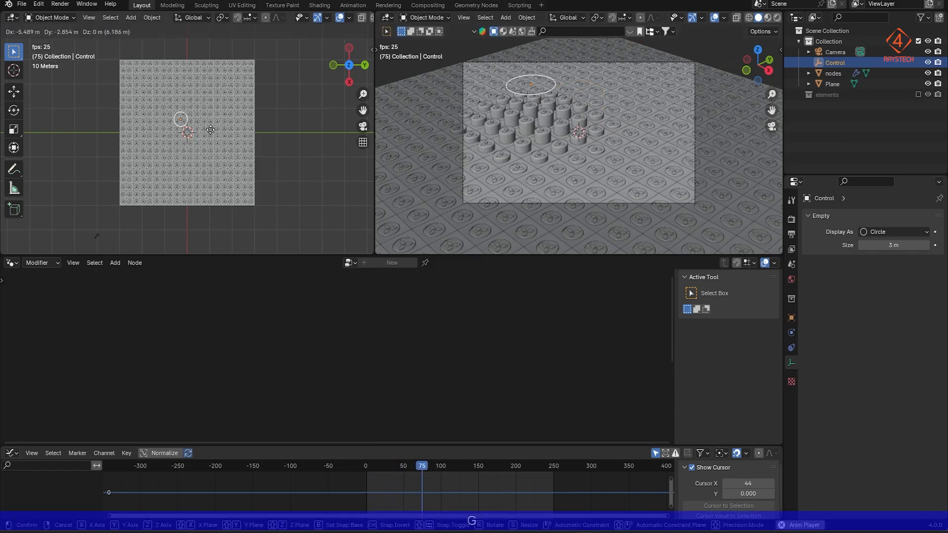
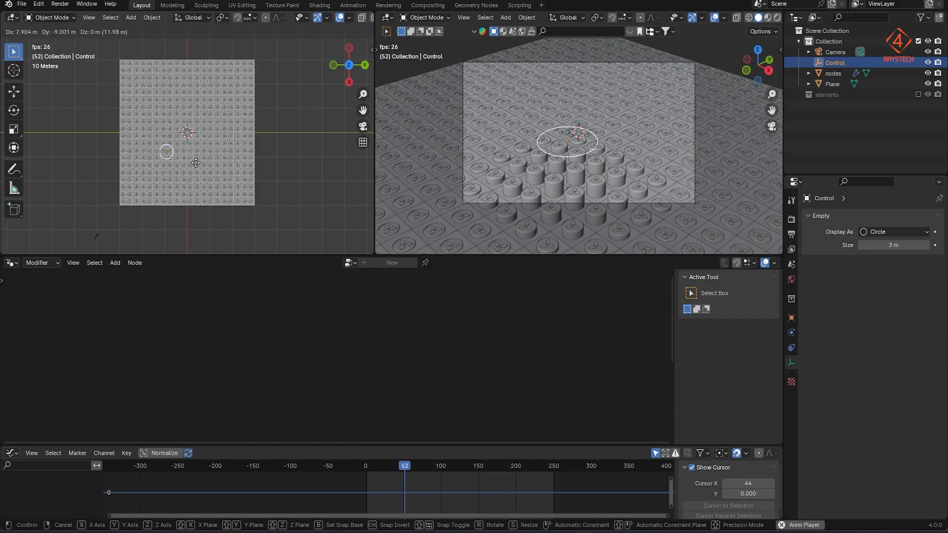
right_click(200, 125)
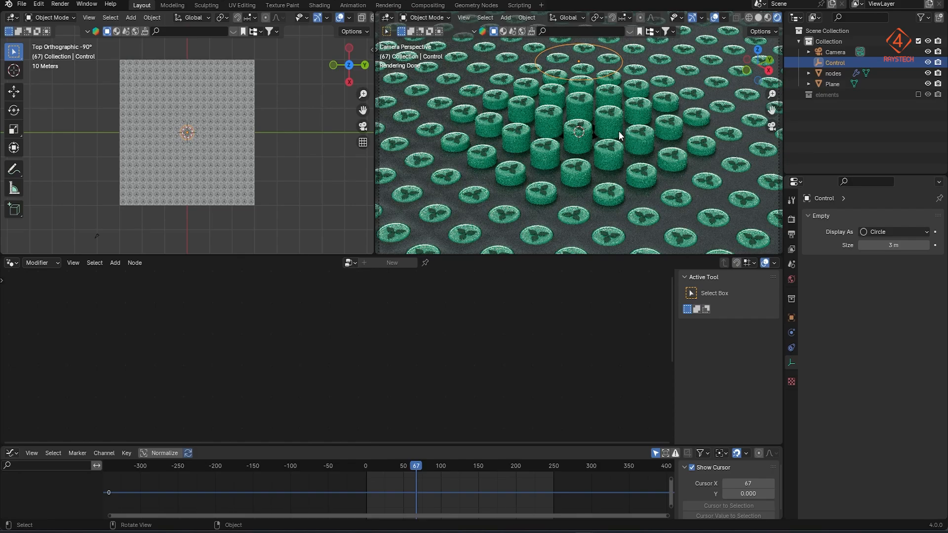
Hide the Plane object in the viewport and re-enable the elements collection.
scroll(657, 146, up, 5)
click(840, 86)
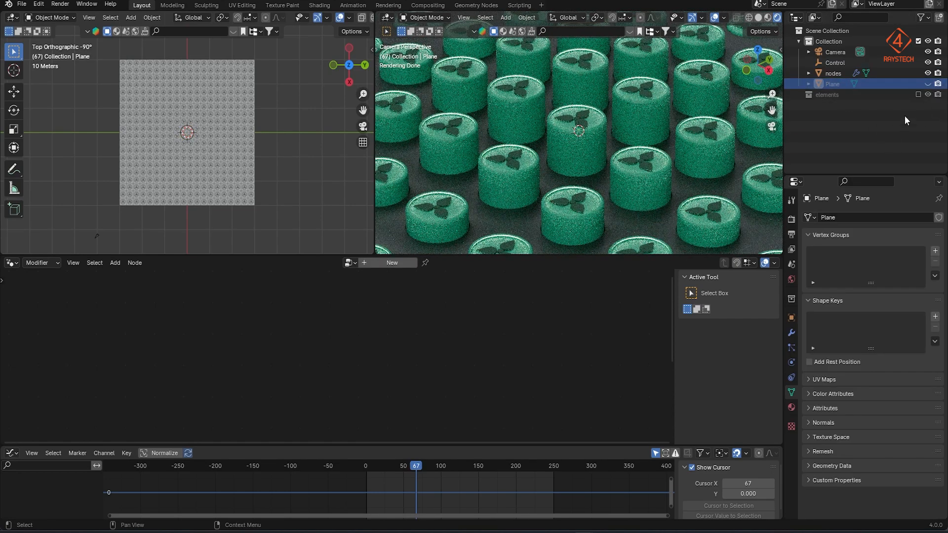
click(918, 94)
Scale the Cylinder in the elements collection to about 0.94 and raise it about 0.05 m along Z.
click(838, 147)
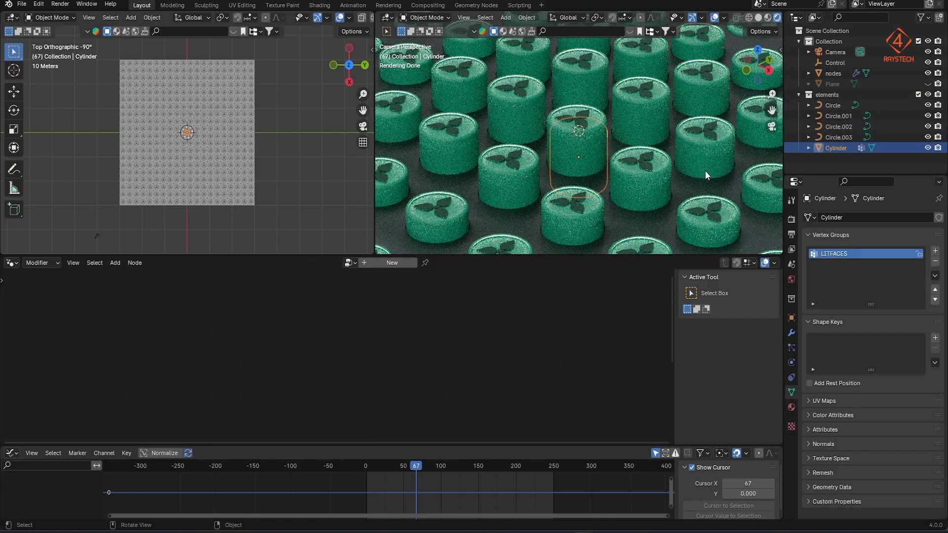
key(s)
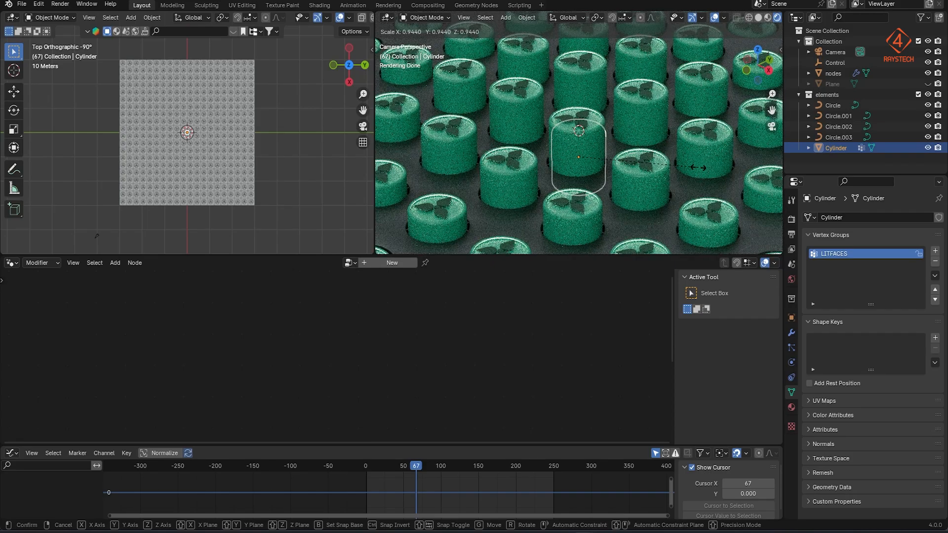
click(698, 167)
key(g)
key(z)
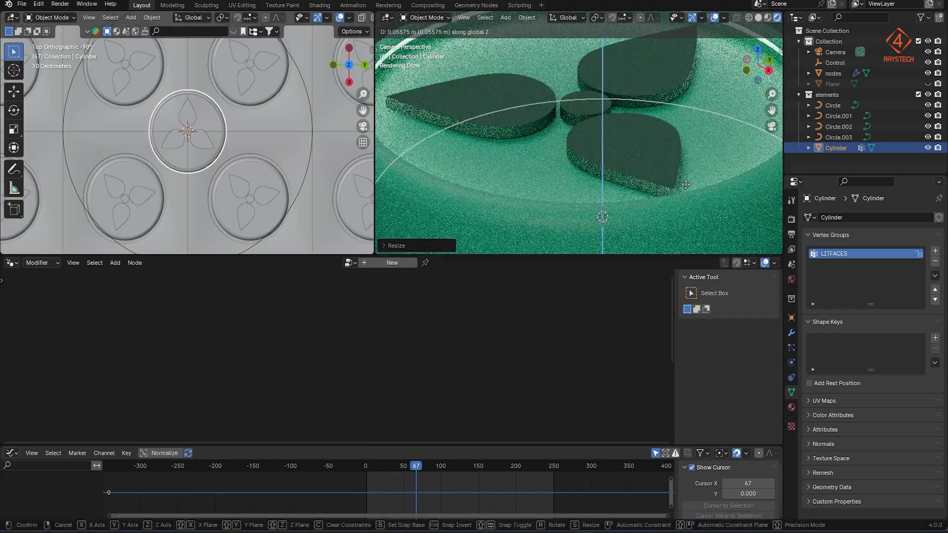
click(687, 188)
Enlarge the camera viewport downwards over the node editor and sideways over the top view.
scroll(651, 188, down, 8)
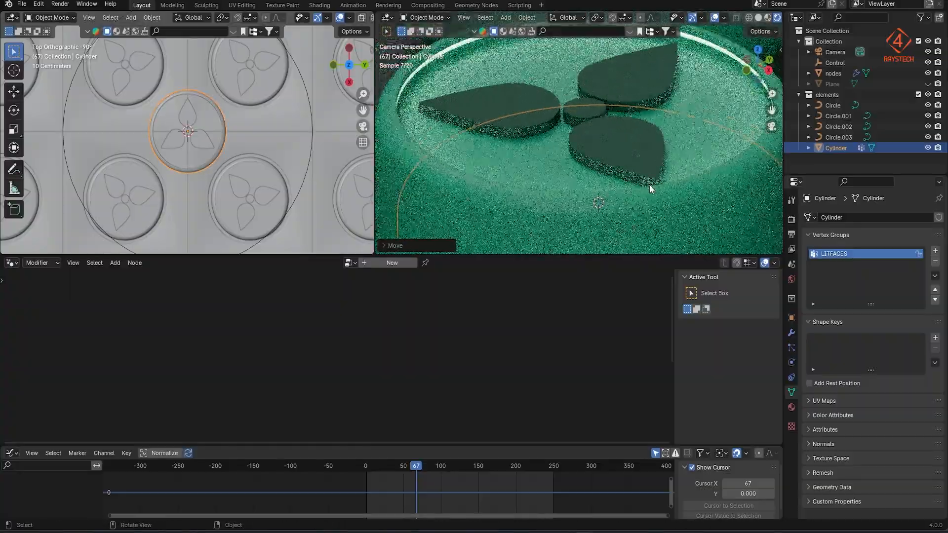
drag(607, 255, 606, 377)
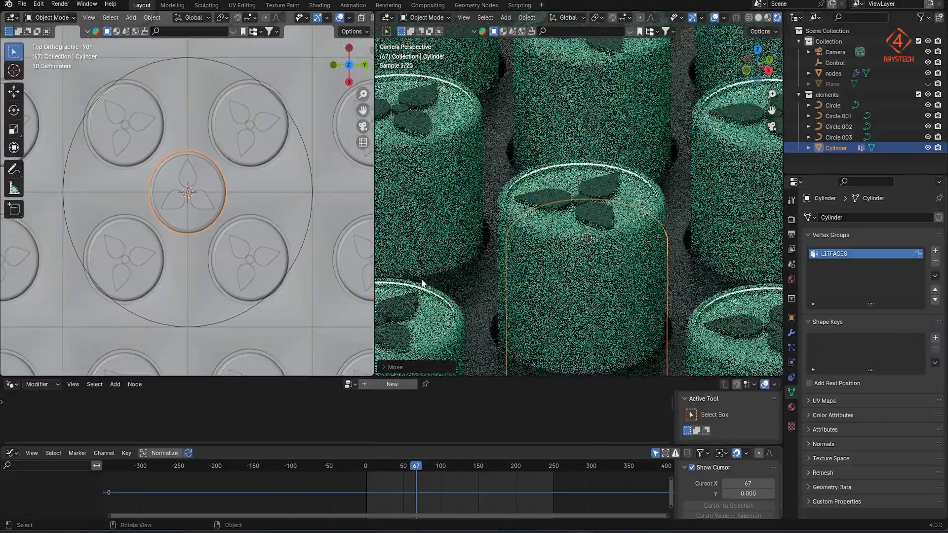
drag(375, 232, 95, 232)
scroll(539, 233, down, 10)
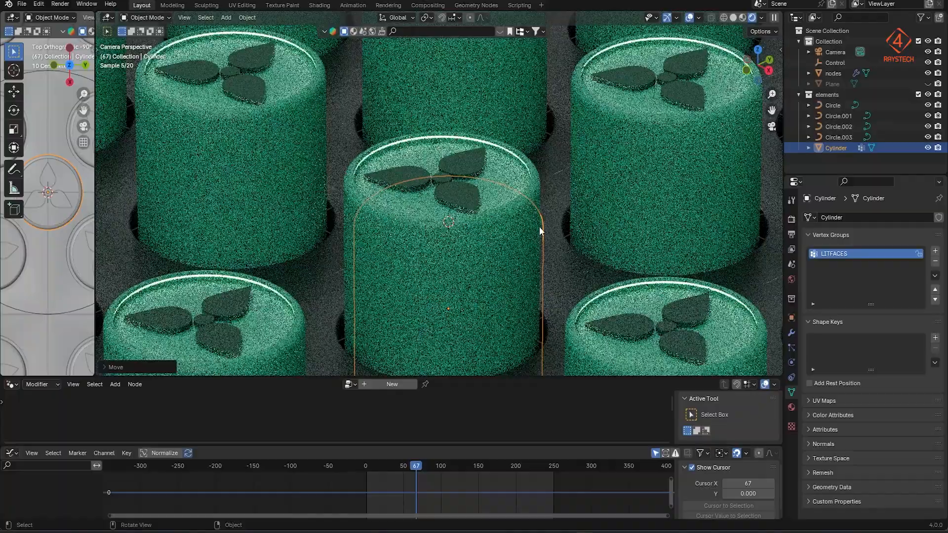
Close the empty node editor area and give its space to the graph editor below the 3D views.
scroll(544, 235, down, 5)
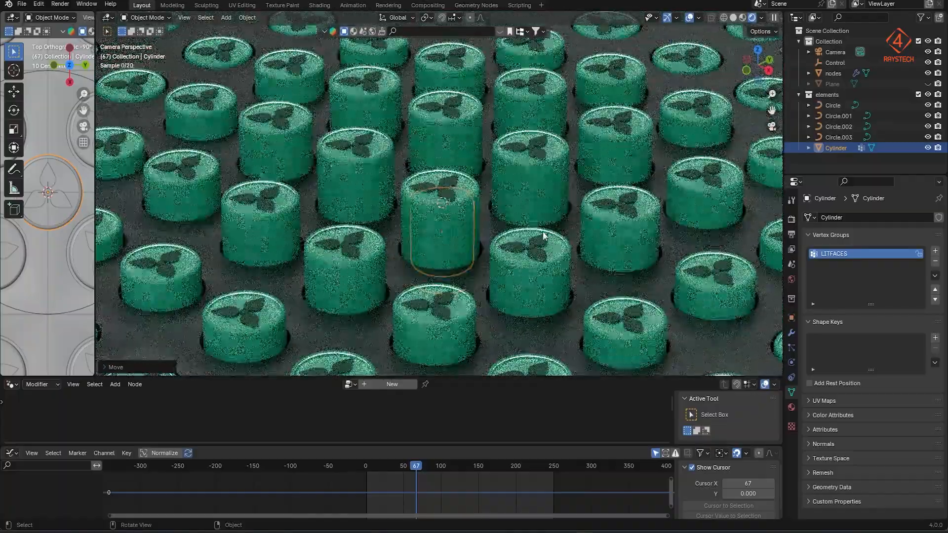
click(792, 249)
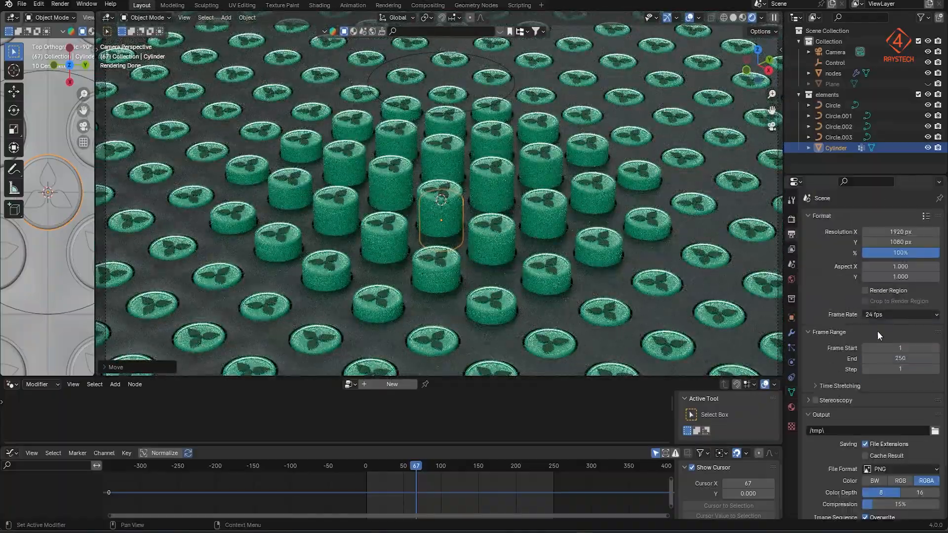
click(792, 219)
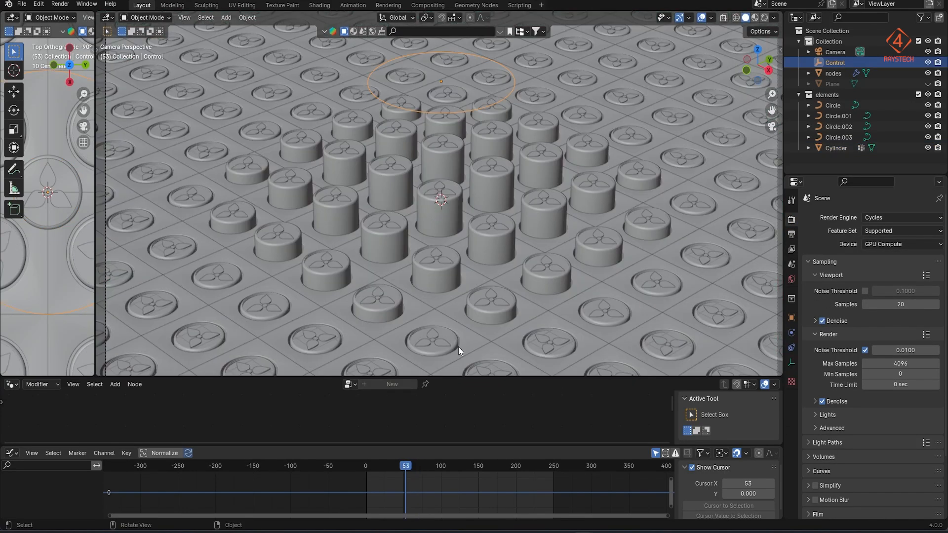
click(414, 446)
click(416, 417)
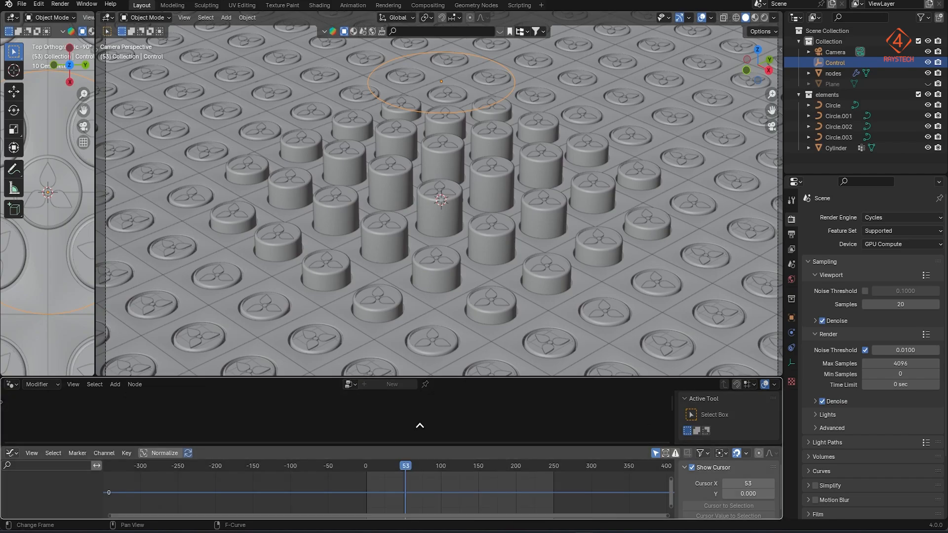
scroll(506, 240, down, 3)
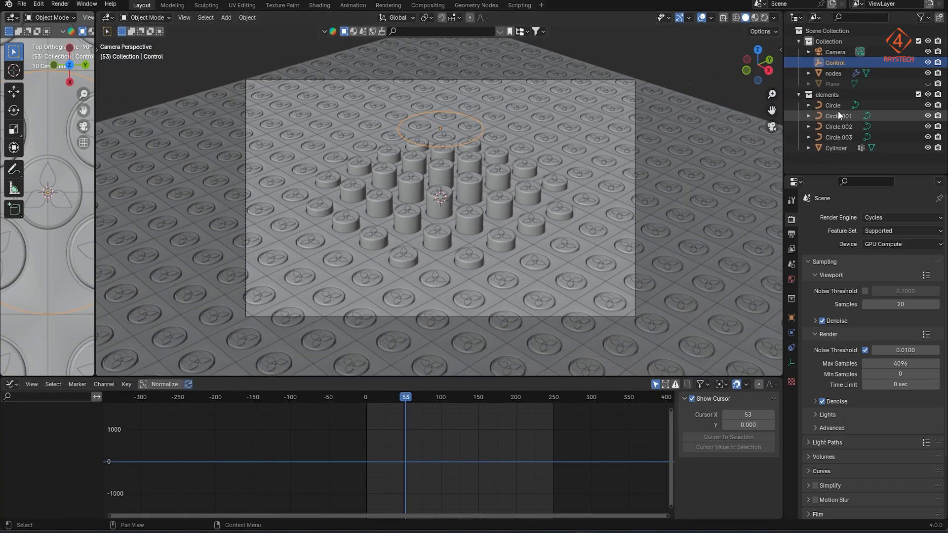
At frame 1, move the Control empty along negative Y until it lies outside the camera frame.
key(shift+Left)
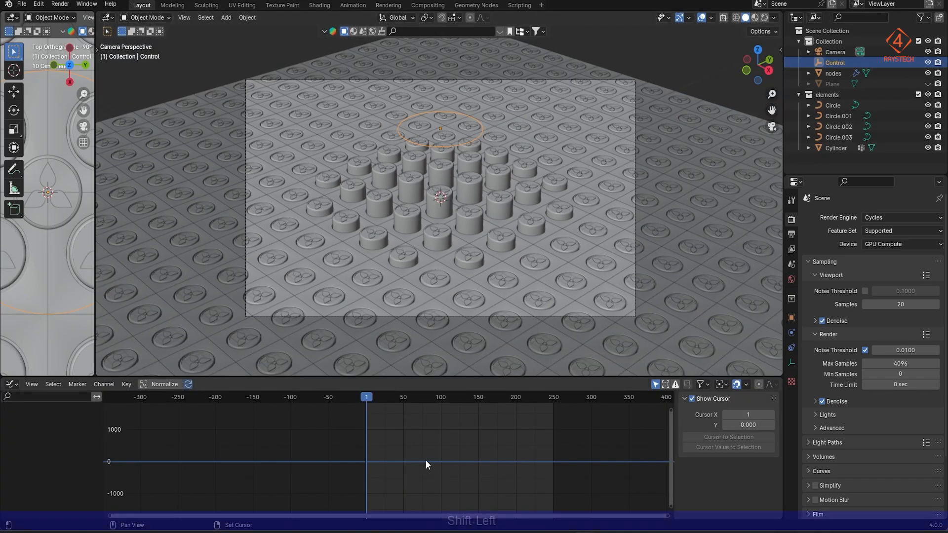
key(g)
key(y)
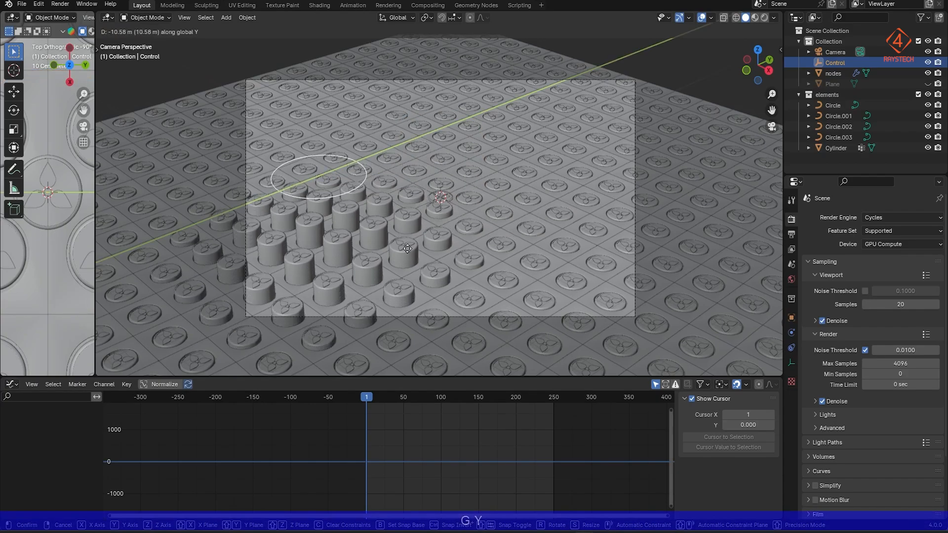
click(170, 299)
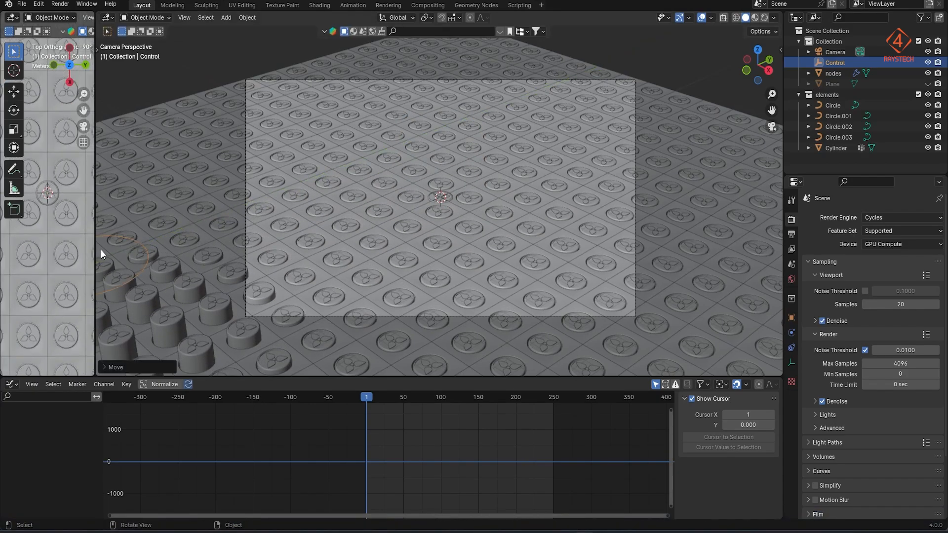
Widen the top view and move the Control empty another -12.823 m along Y, clear of the grid's edge.
drag(96, 250, 364, 250)
key(Home)
key(Home)
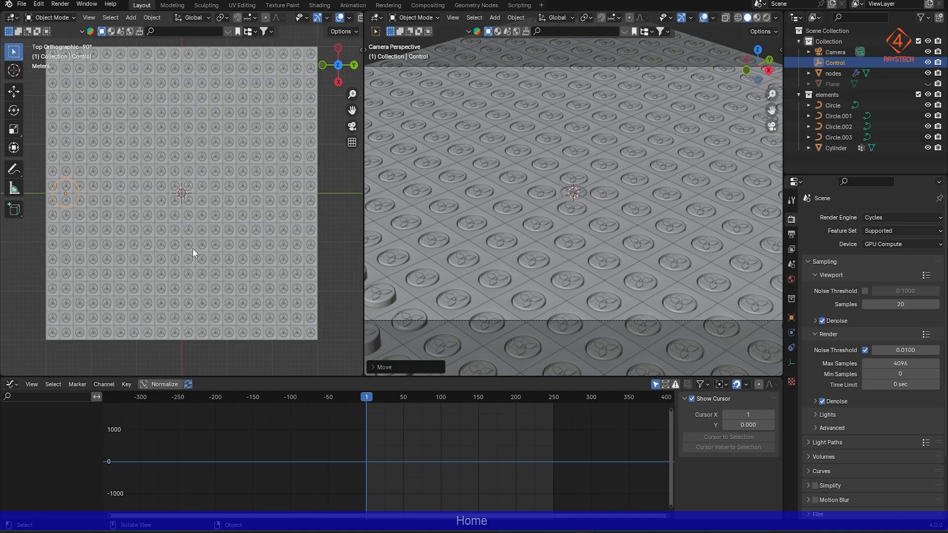
key(g)
key(y)
click(147, 256)
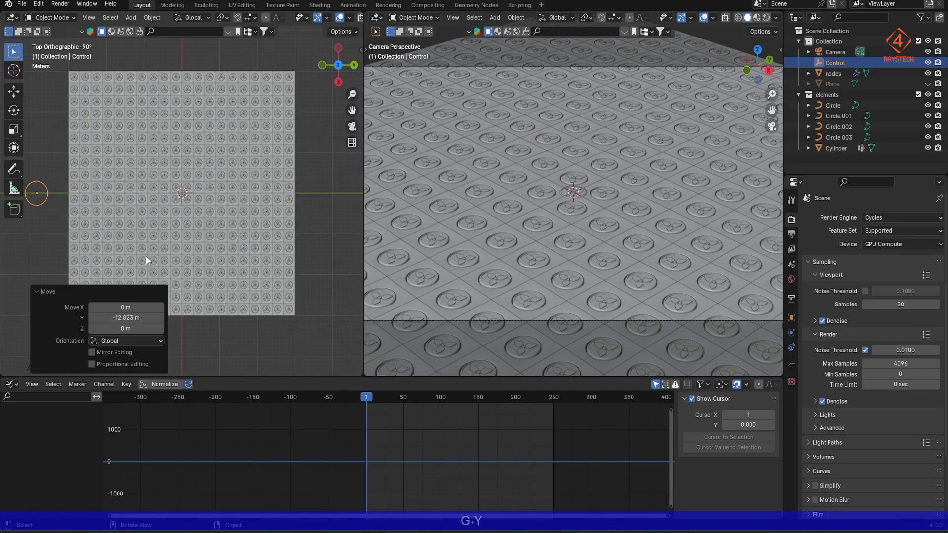
Insert a single keyframe on the Control empty's Y location at frame 1.
click(792, 319)
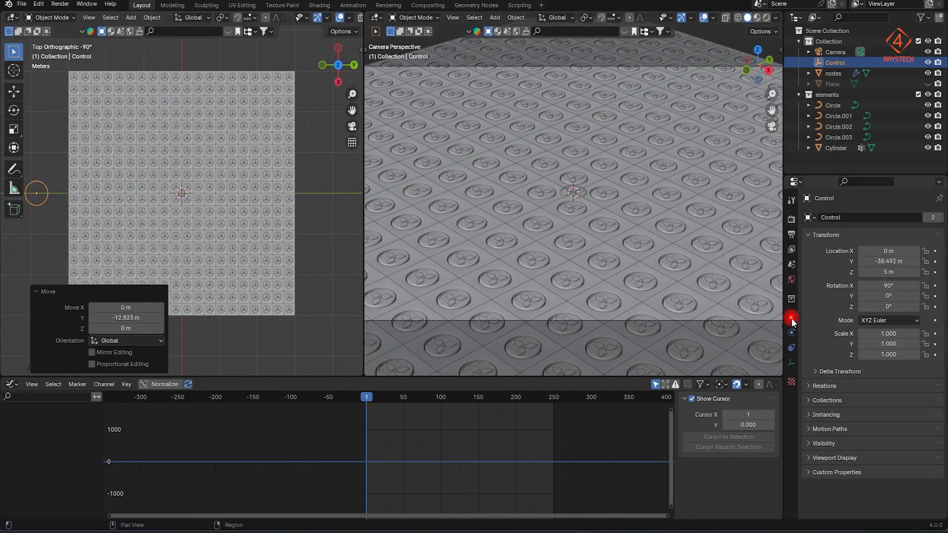
right_click(881, 262)
click(877, 267)
At frame 250, set the Control empty's Y location to 38.968 m, keyframe it, and play the animation from frame 1.
key(shift+Right)
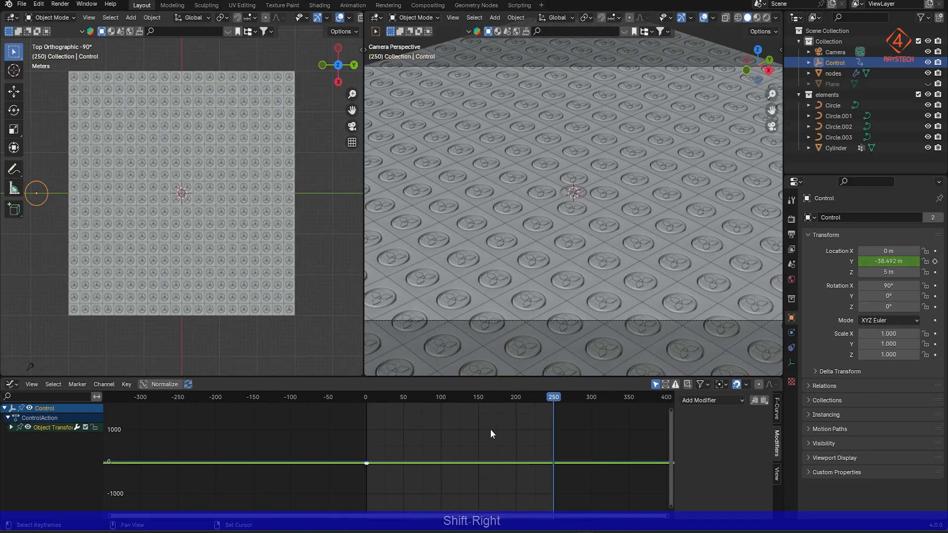
drag(854, 261, 943, 261)
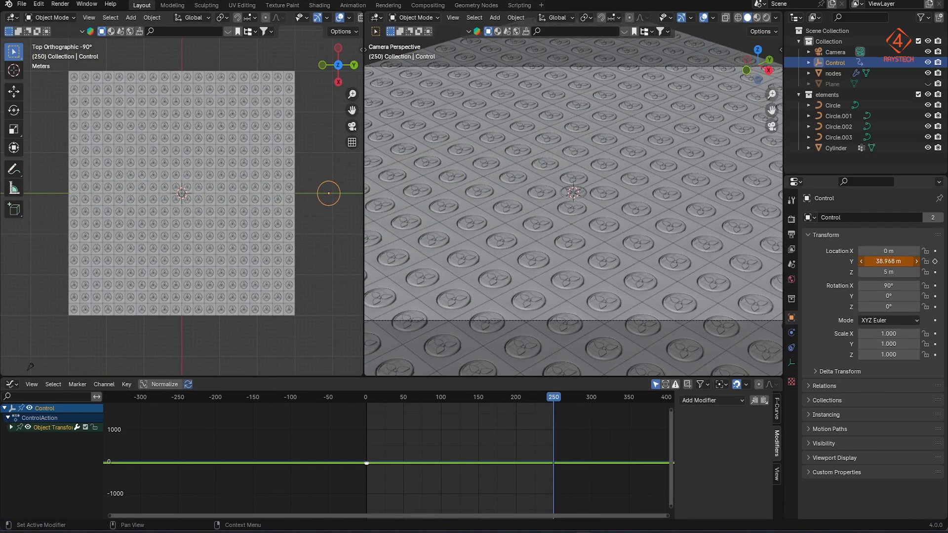
right_click(862, 261)
click(862, 260)
key(shift+Left)
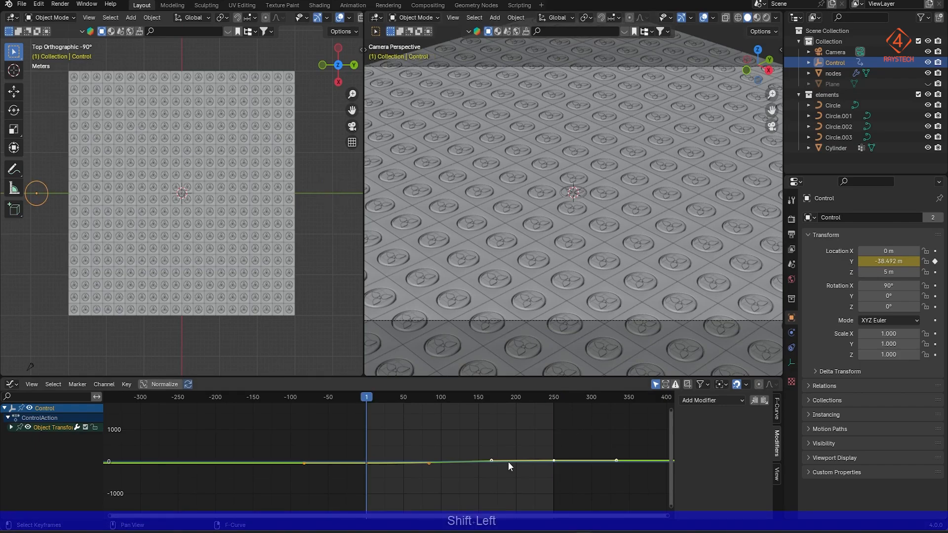
key(space)
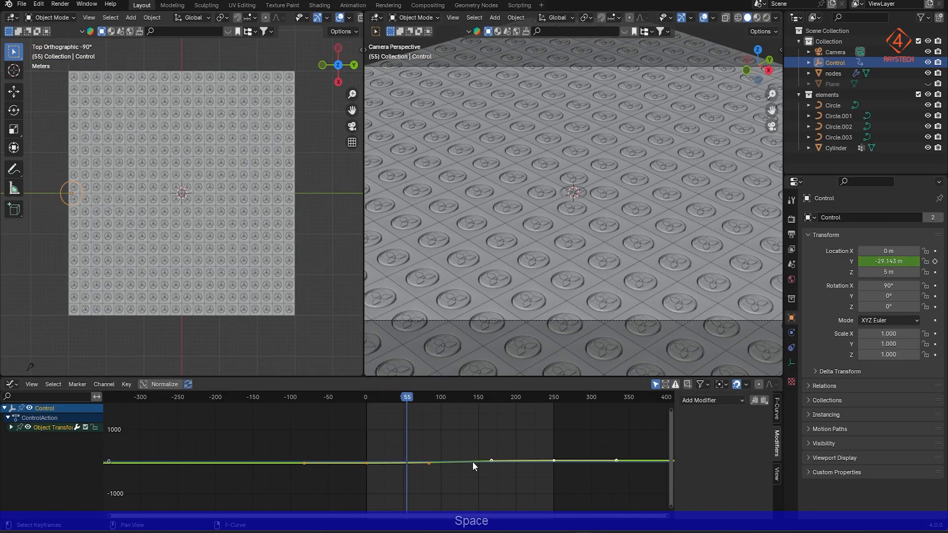
Change the graph editor to a Timeline, fit its frame range and select all of the Control empty's keyframes.
click(13, 385)
click(143, 425)
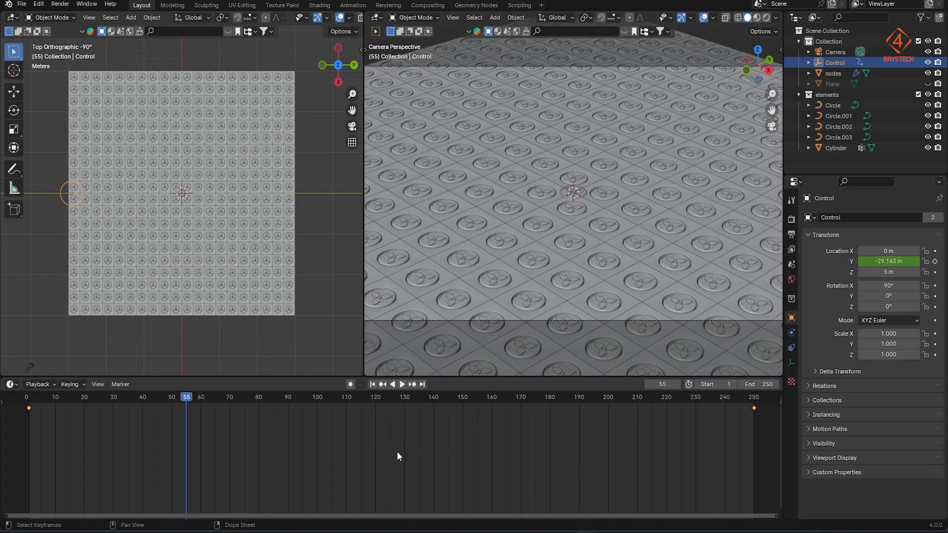
key(Home)
key(a)
Play the animation from frame 1 to check the Control empty's pass over the grid, stopping near the middle.
key(shift+Left)
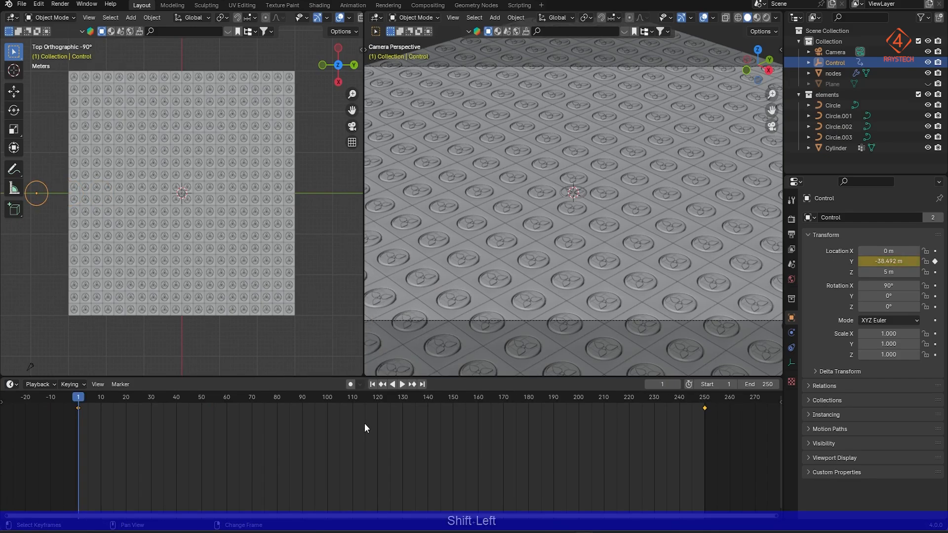
key(space)
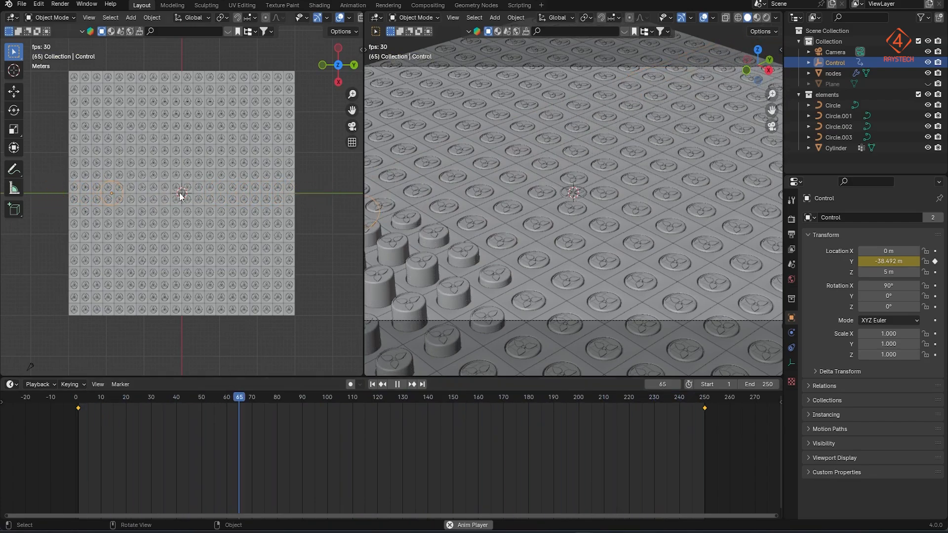
key(space)
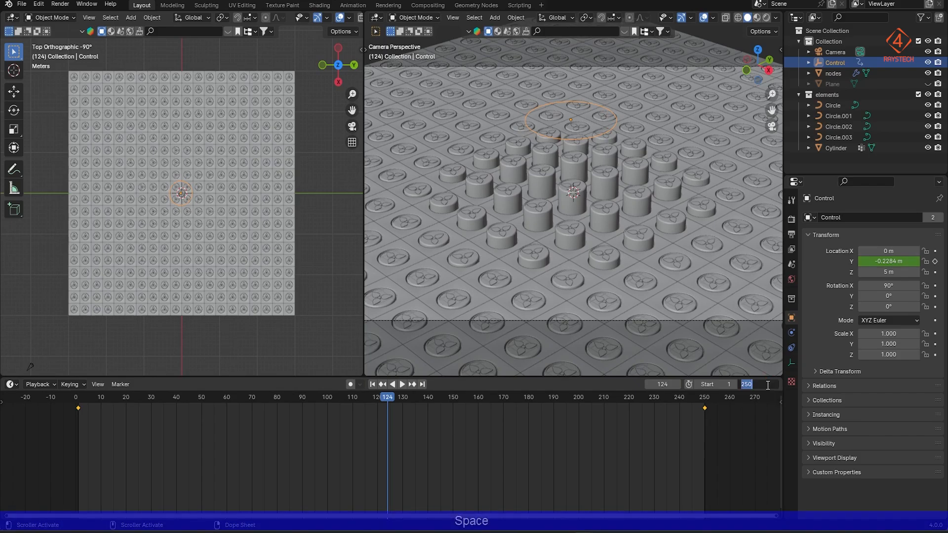
Set the scene's end frame to 150, move the last Control keyframe back to match, and replay from the start.
click(767, 385)
text(150)
key(Return)
key(g)
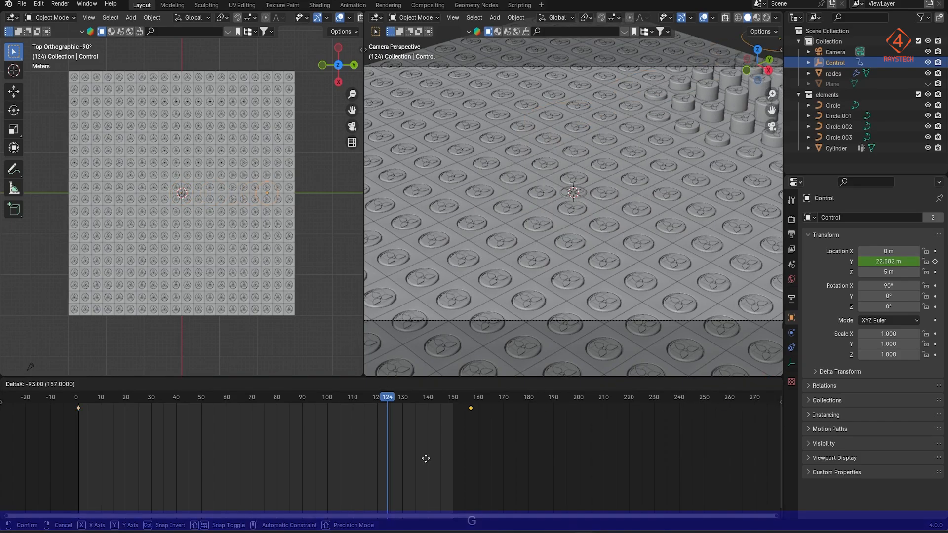
click(409, 464)
key(shift+Left)
key(space)
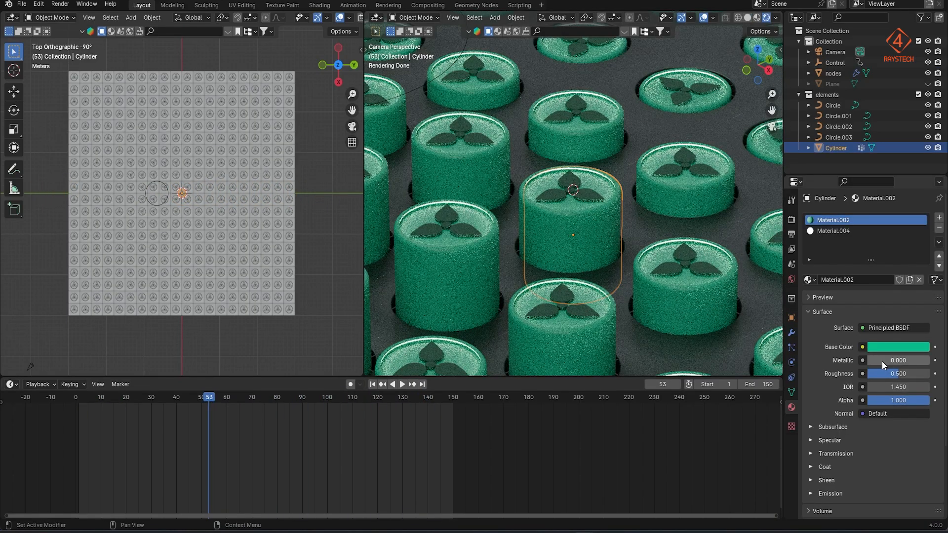
Set the Cylinder's Material.002 to metallic 0.795 and roughness 0.232, and Circle.003's Material.003 to metallic 0.787 and roughness 0.201.
drag(882, 360, 898, 374)
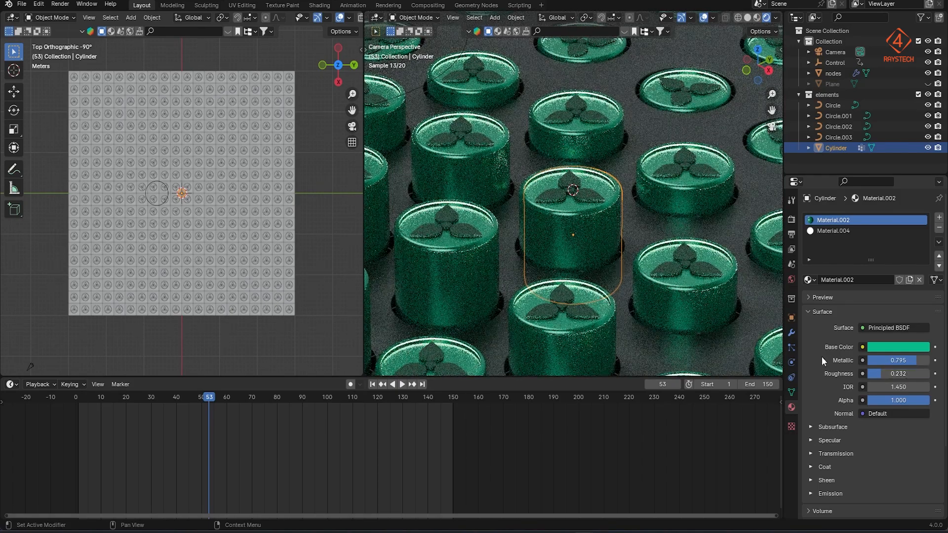
click(706, 267)
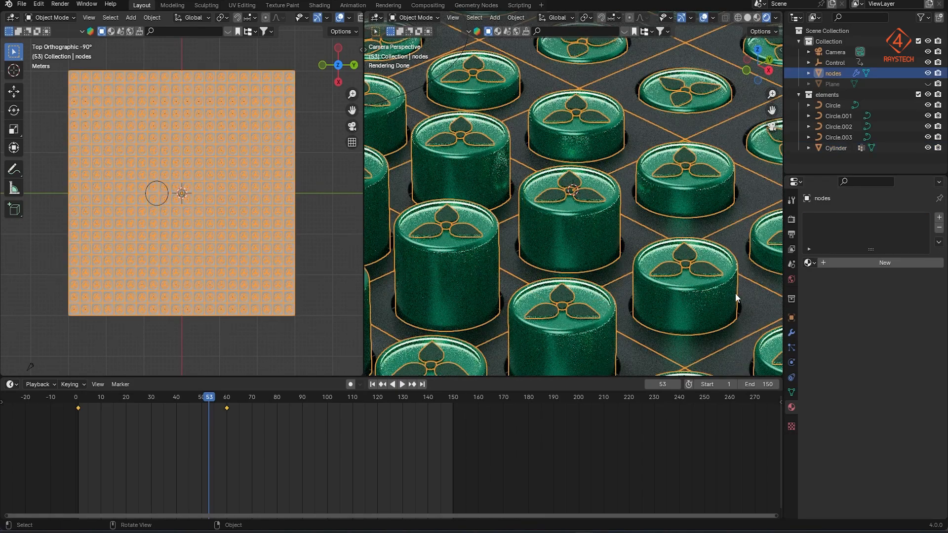
click(840, 138)
mouse_move(889, 344)
mouse_down()
mouse_move(919, 343)
mouse_move(880, 357)
mouse_up()
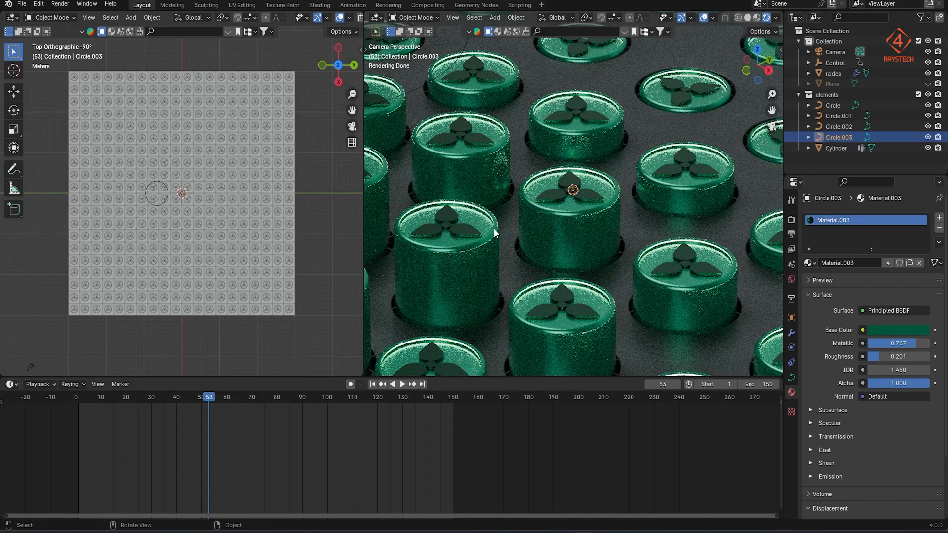
Return the camera view to solid shading, then set the render samples to 300 with render denoising disabled.
key(Home)
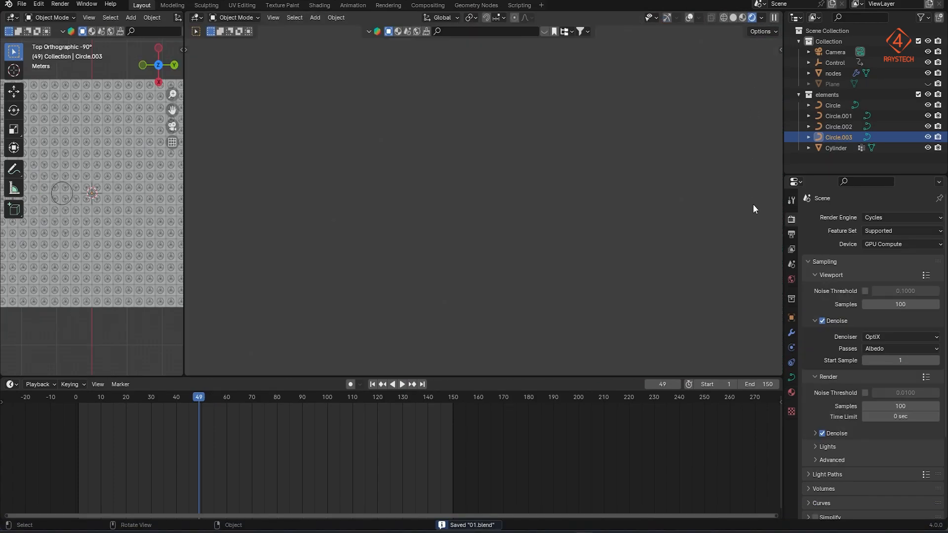
click(733, 21)
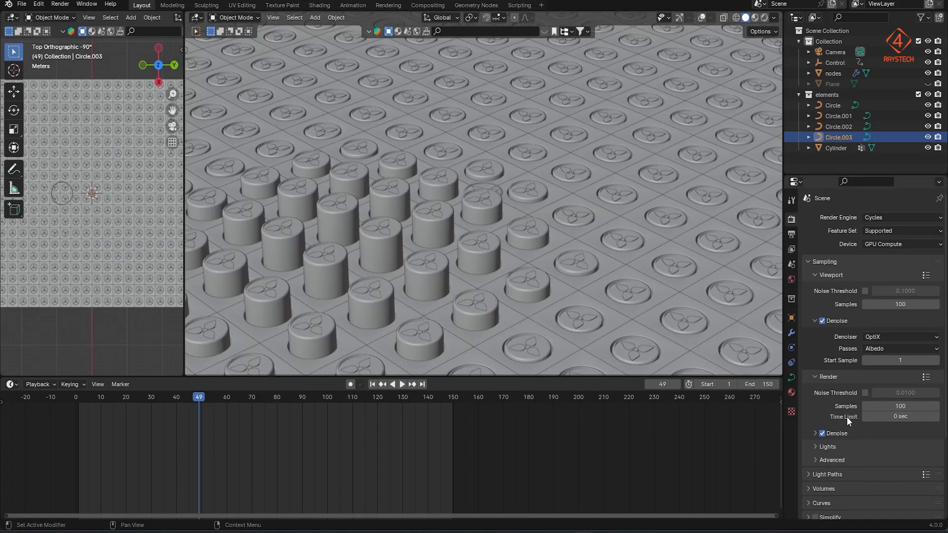
click(815, 434)
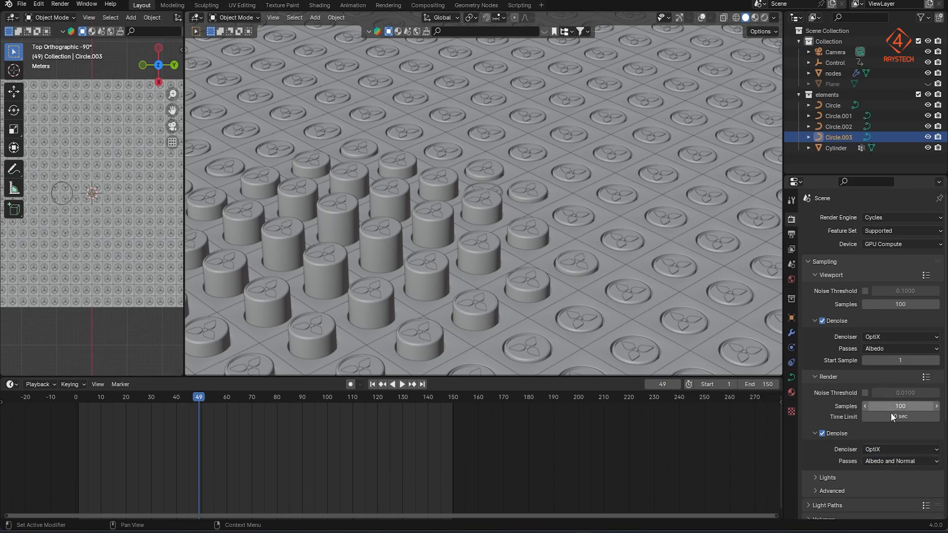
text(200)
key(Return)
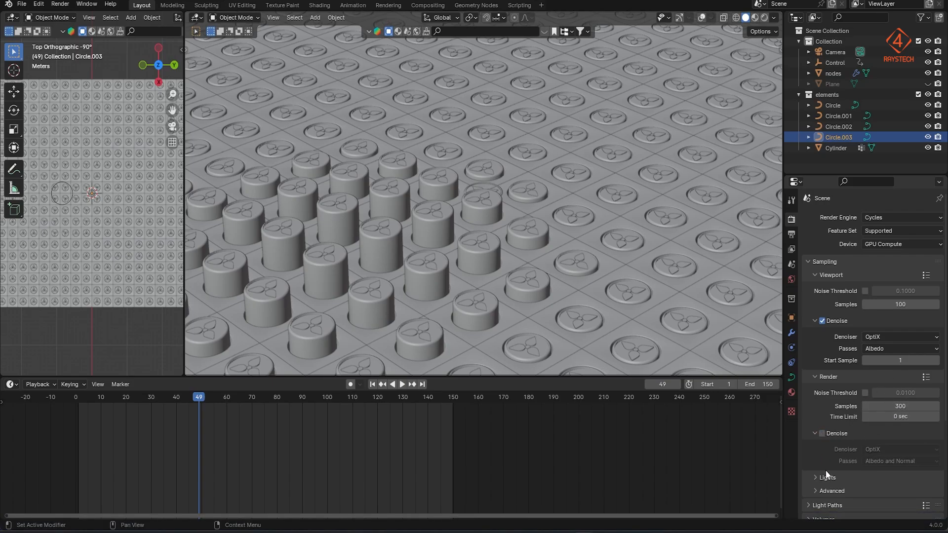
Test-render the current frame to check for stray geometry, and stop the render early.
click(60, 4)
click(79, 23)
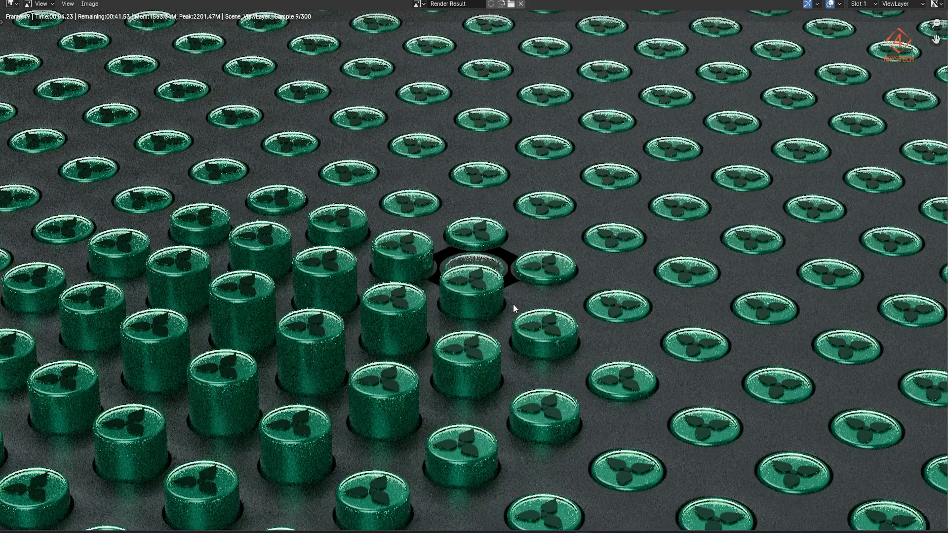
key(Escape)
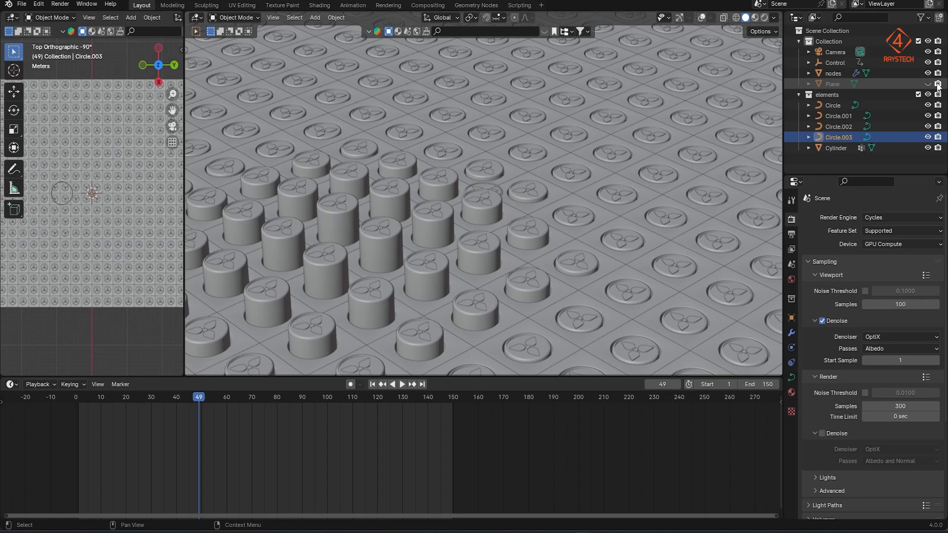
Disable the Plane object in renders and exclude the elements collection from the view layer.
click(938, 84)
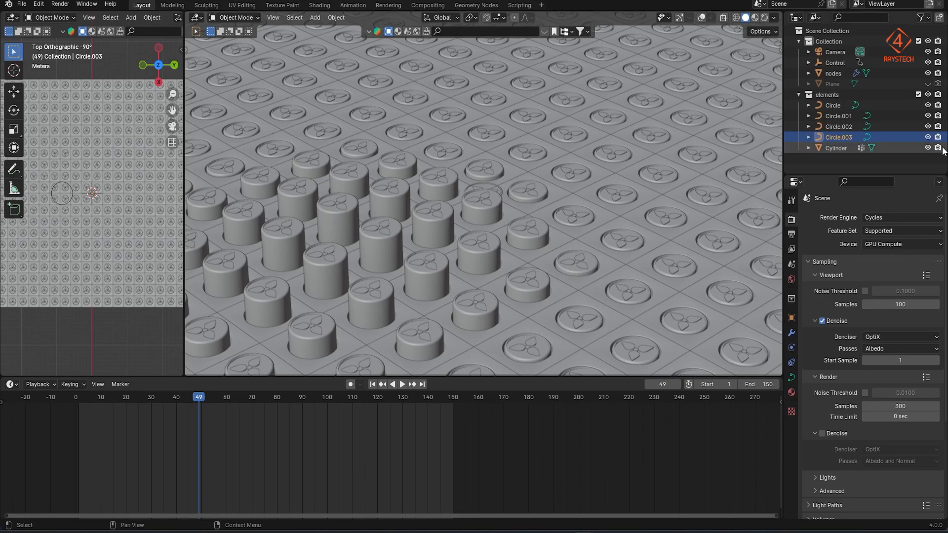
click(919, 94)
Save the file and start rendering the full animation.
key(ctrl+s)
click(59, 5)
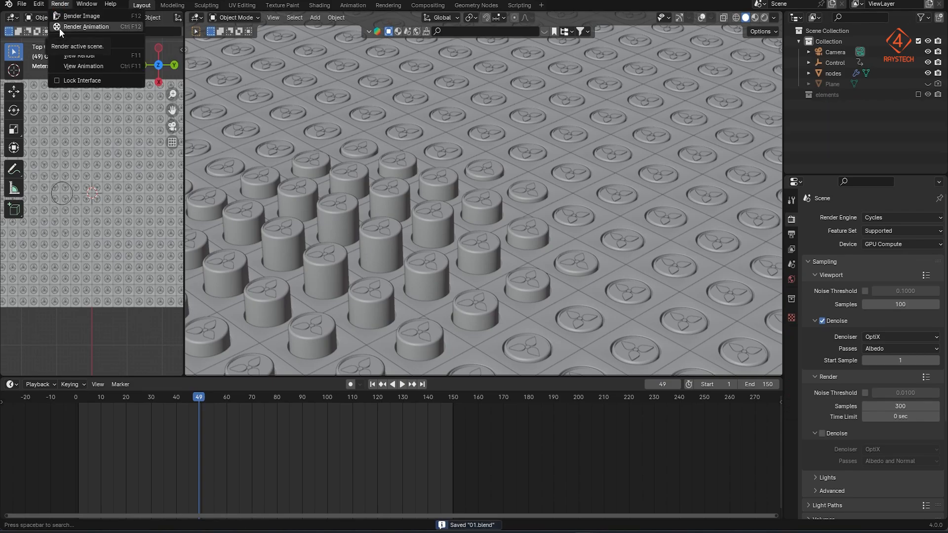
click(59, 27)
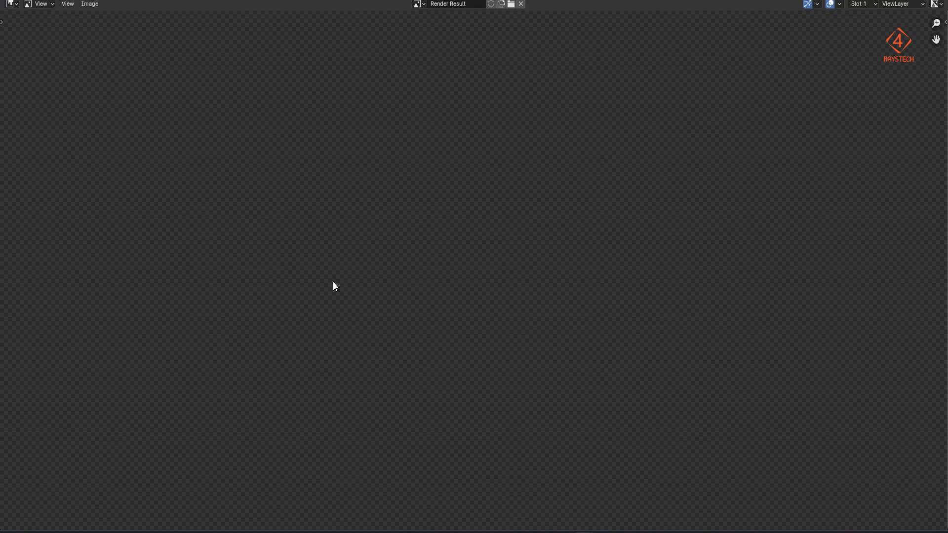